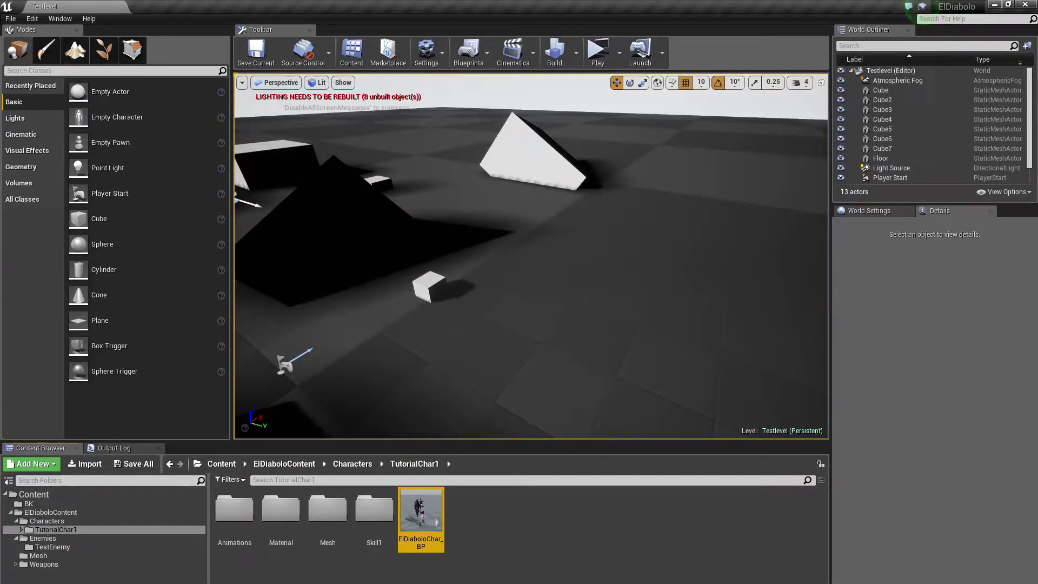
key("alt+Tab")
key("alt+Tab")
key("alt+Tab")
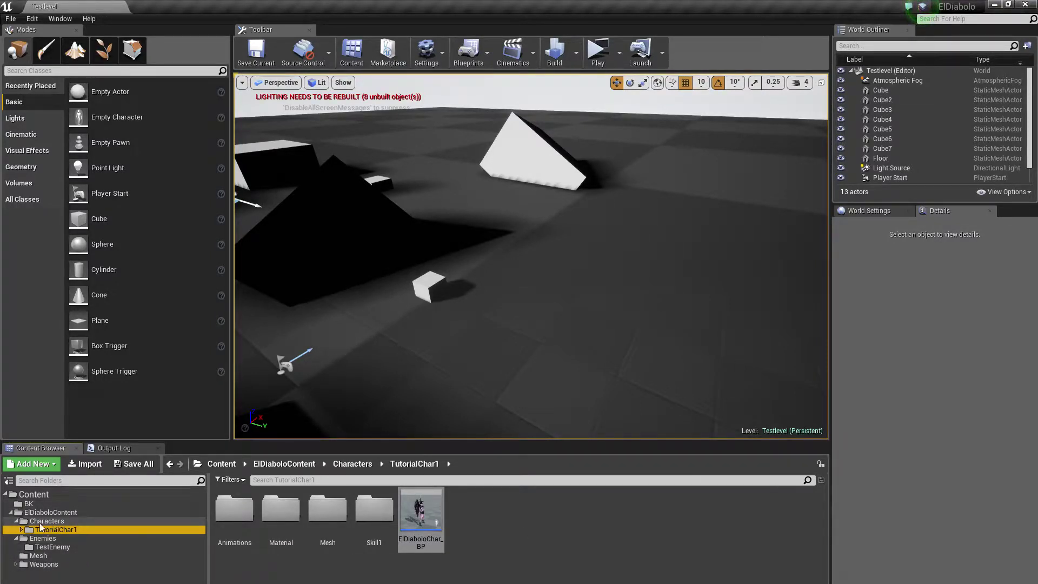
Create a new folder named HollowSentinel inside the Enemies folder of ElDiaboloContent
left_click(55, 539)
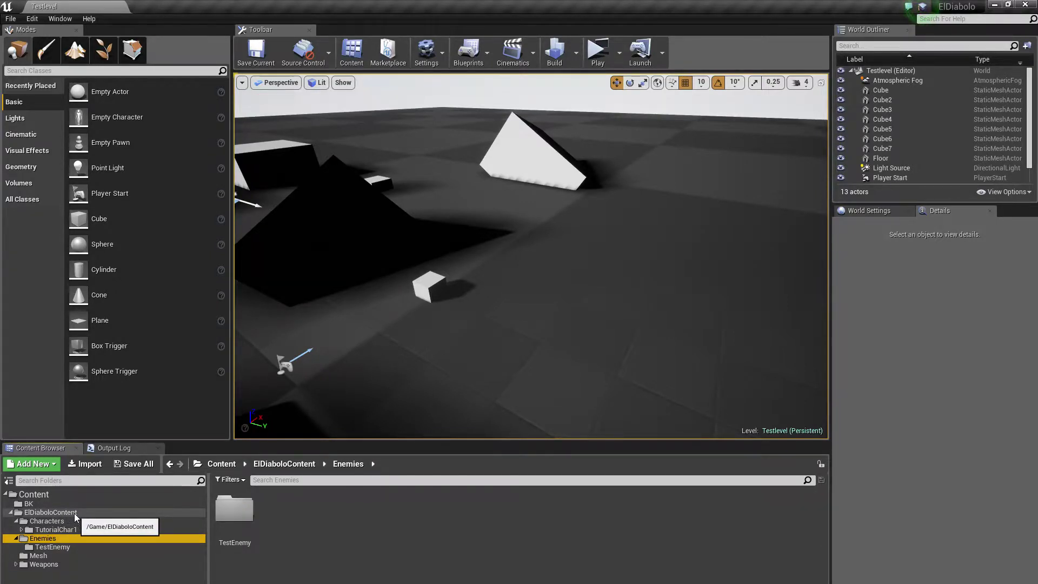
right_click(73, 514)
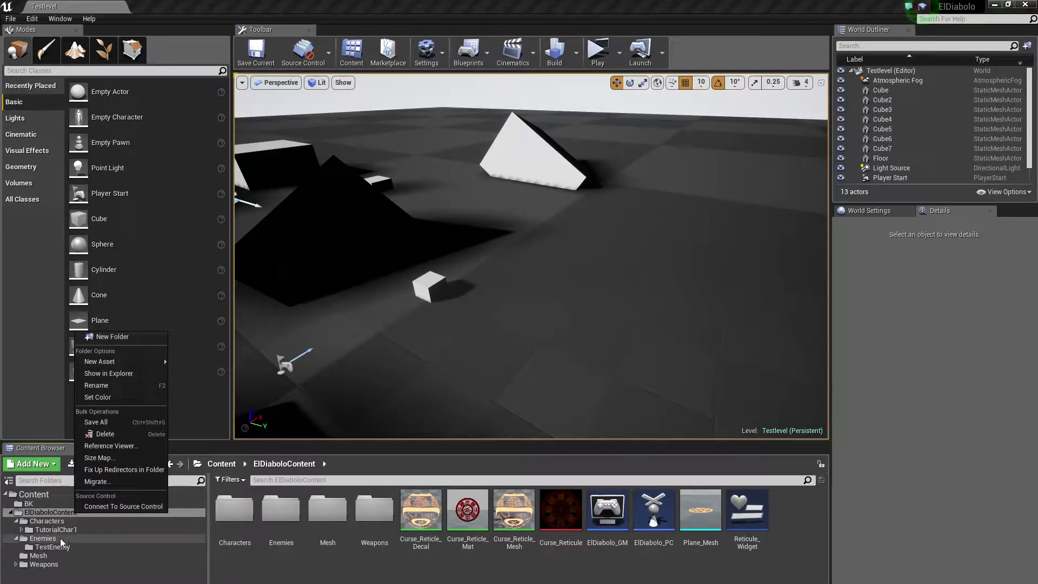
key("Escape")
left_click(114, 538)
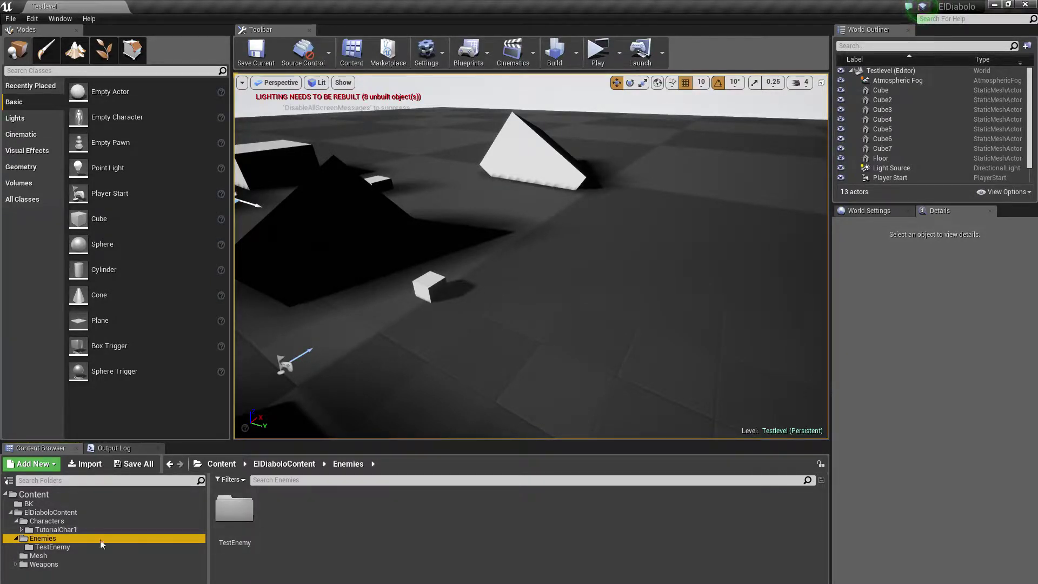
right_click(361, 519)
mouse_move(400, 499)
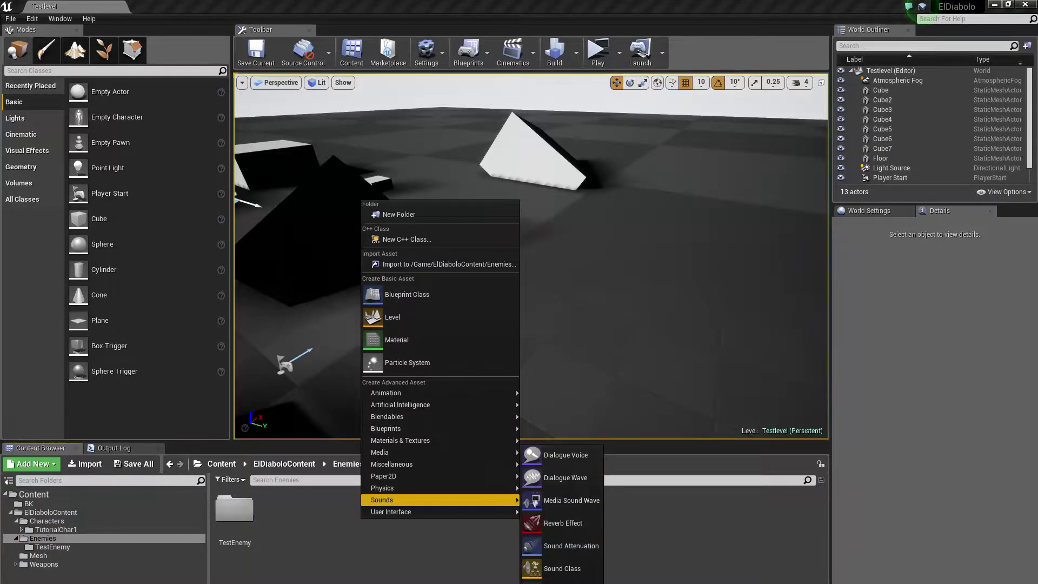
left_click(412, 214)
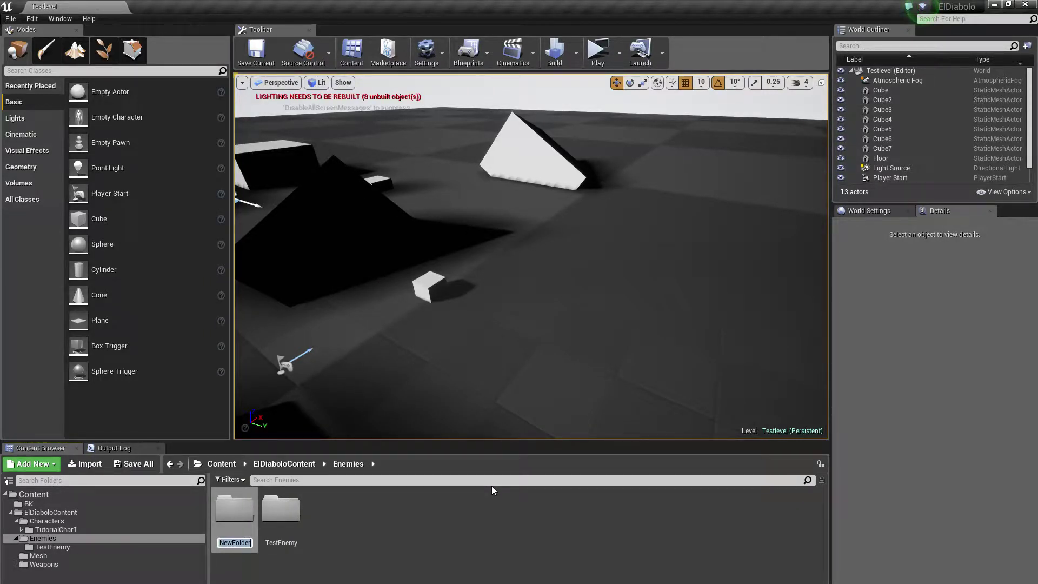
type("HollowSentinel")
key("Return")
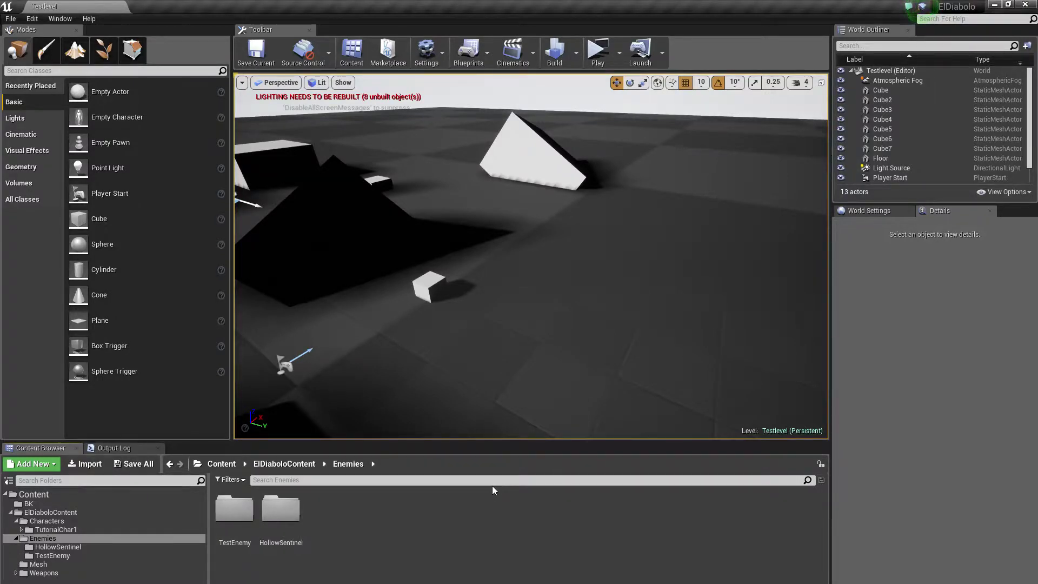
Import HollowSentinel_Mesh.fbx into the HollowSentinel folder as a skeletal mesh with Import Animations disabled and no existing skeleton
left_click(281, 524)
double_click(281, 523)
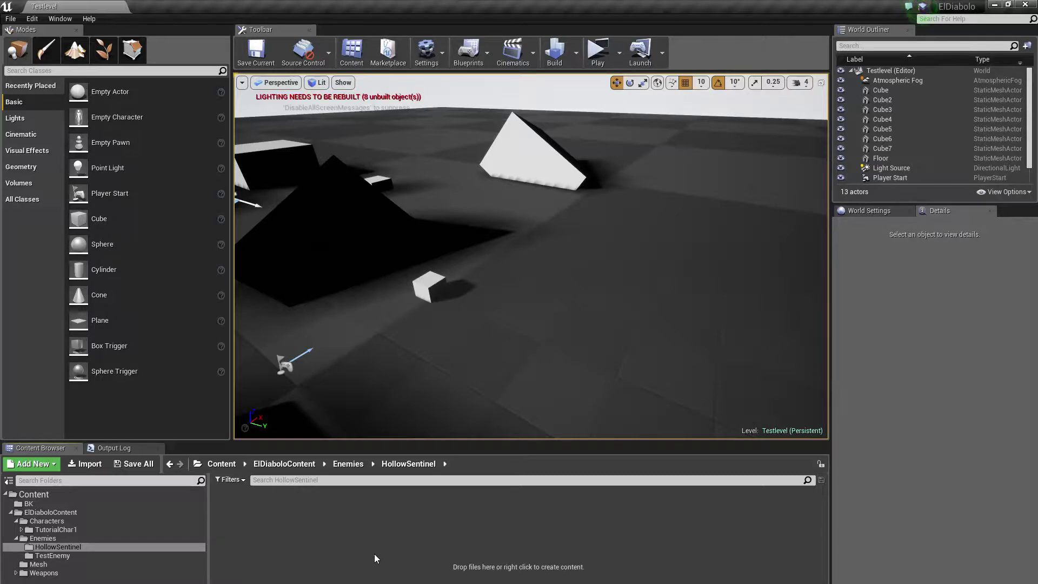
left_click(86, 464)
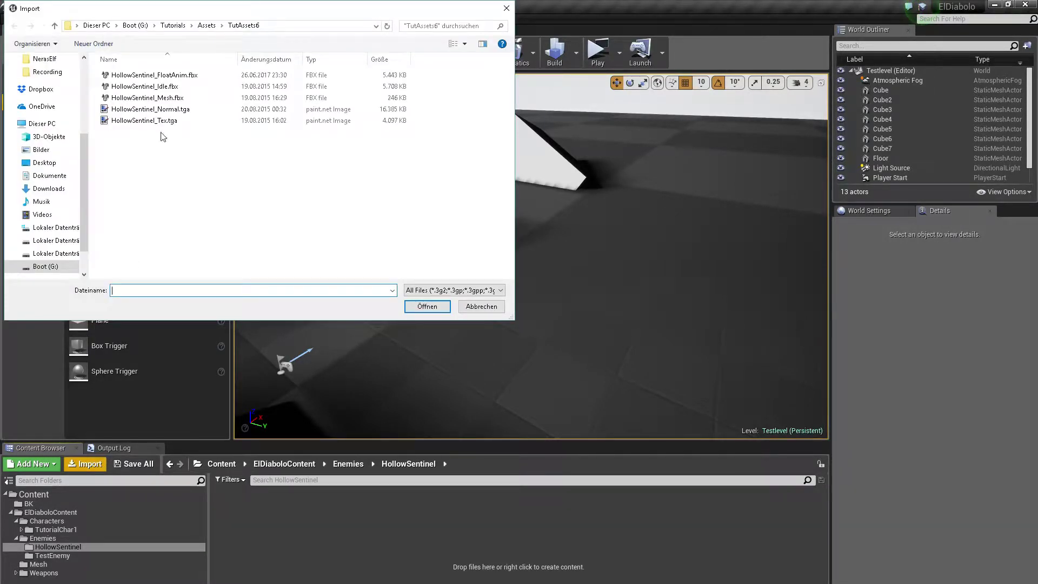
left_click(160, 100)
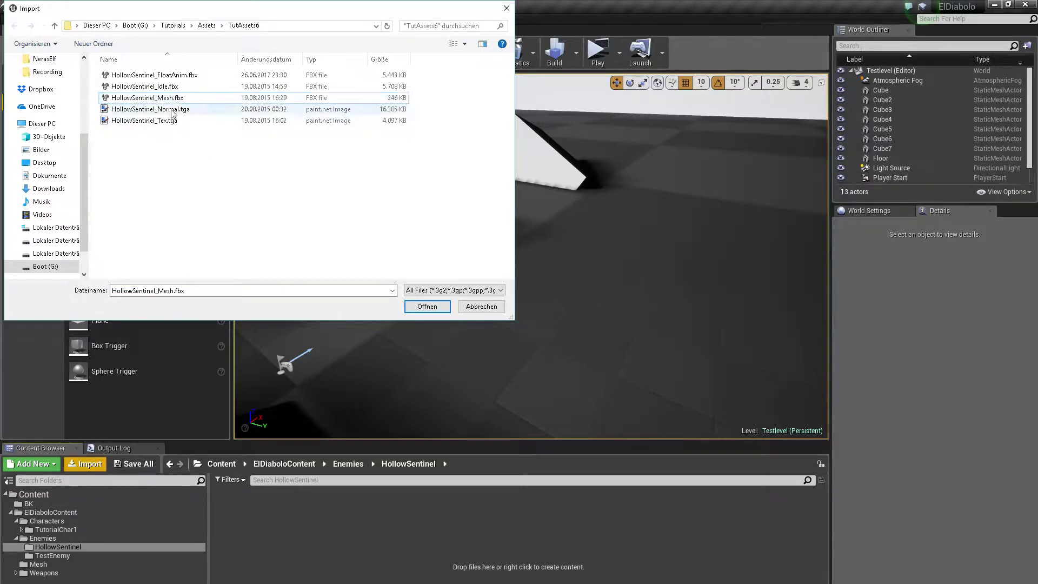
left_click(428, 308)
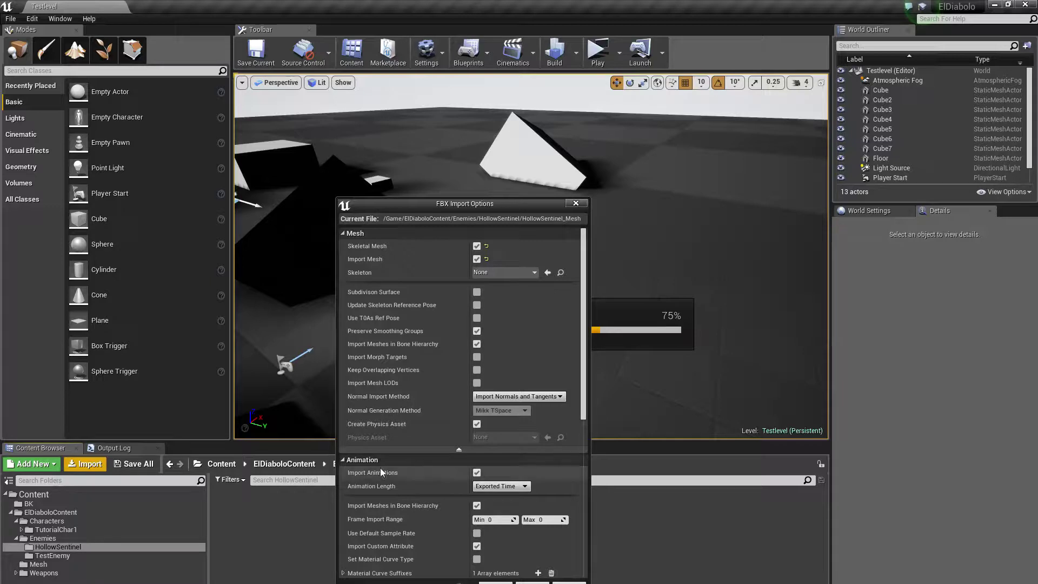
left_click(476, 473)
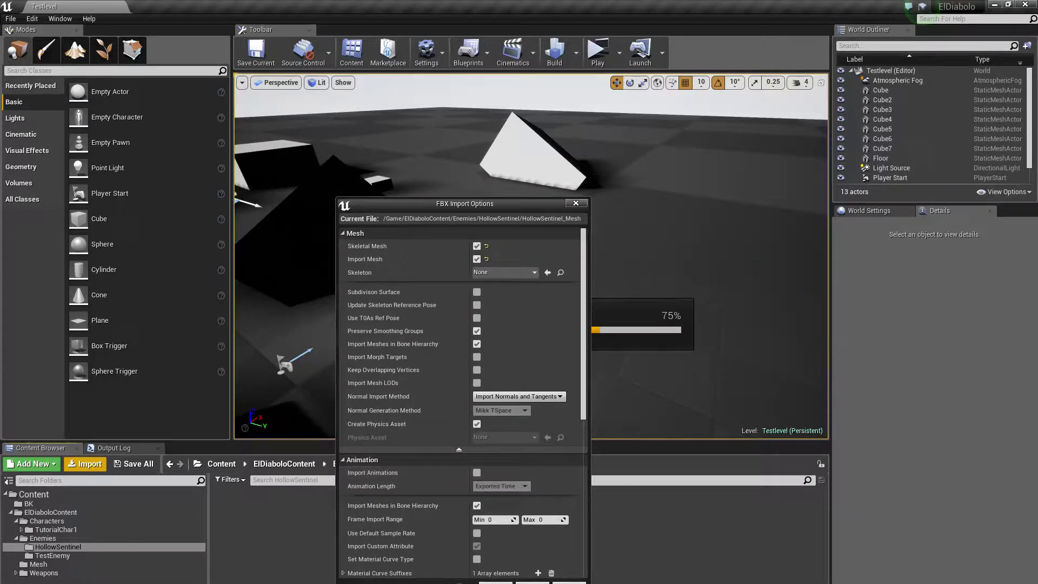
scroll(532, 495, "down", 5)
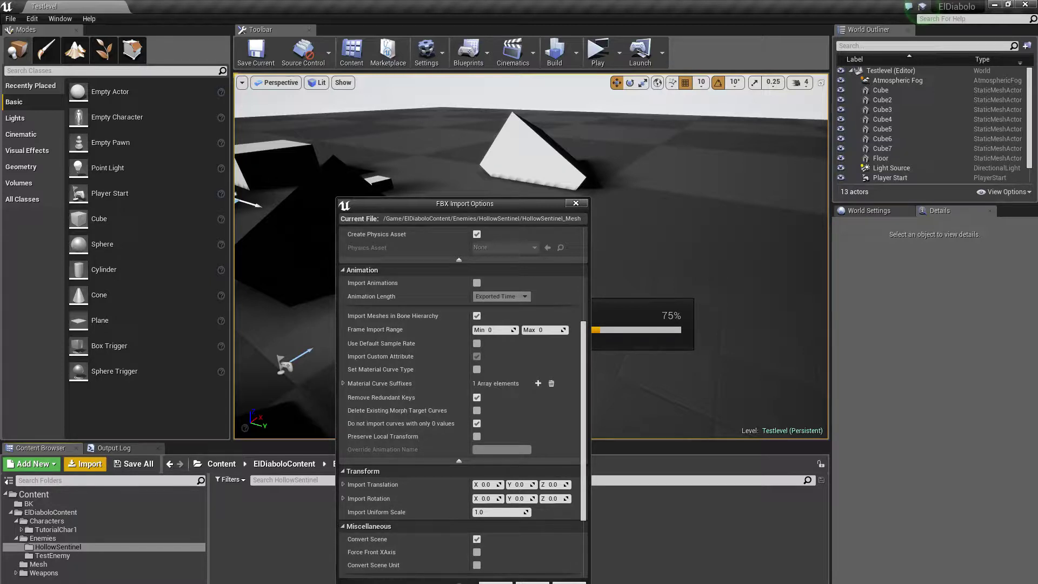
key("Return")
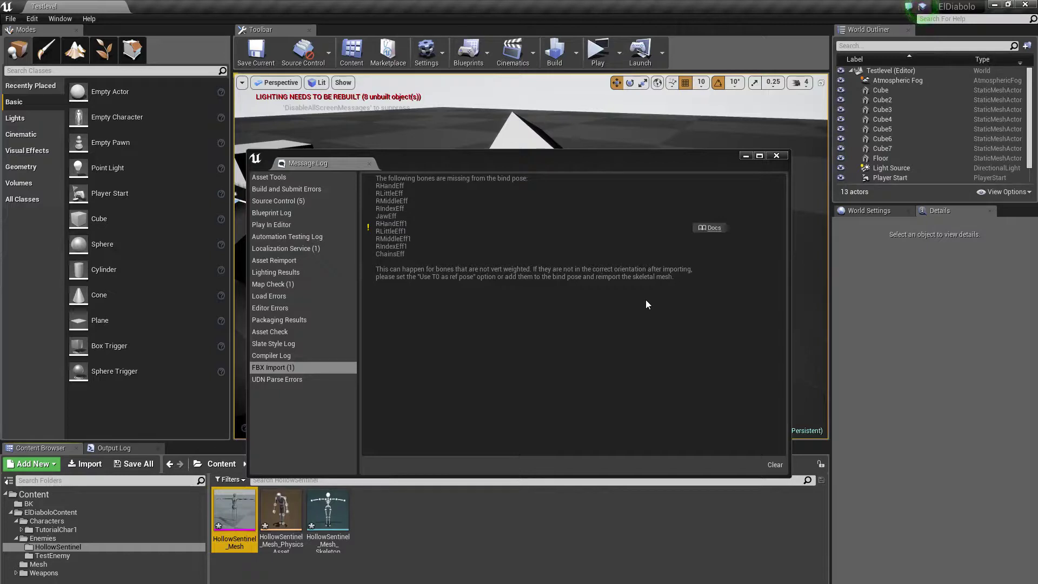
Close the import message log and save all the newly imported mesh assets
left_click(776, 155)
left_click(11, 18)
left_click(55, 108)
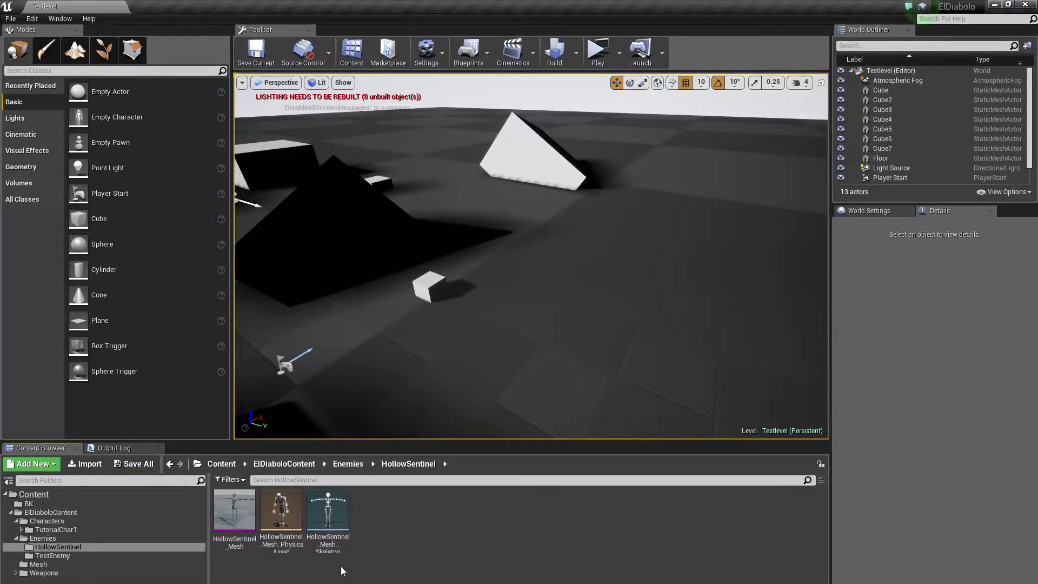
right_click(422, 527)
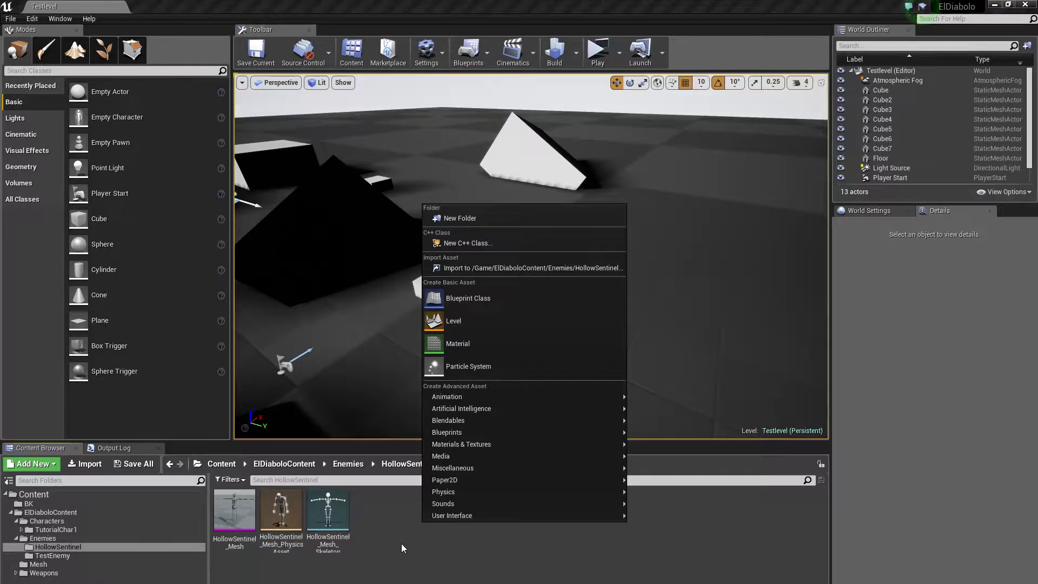
left_click(401, 543)
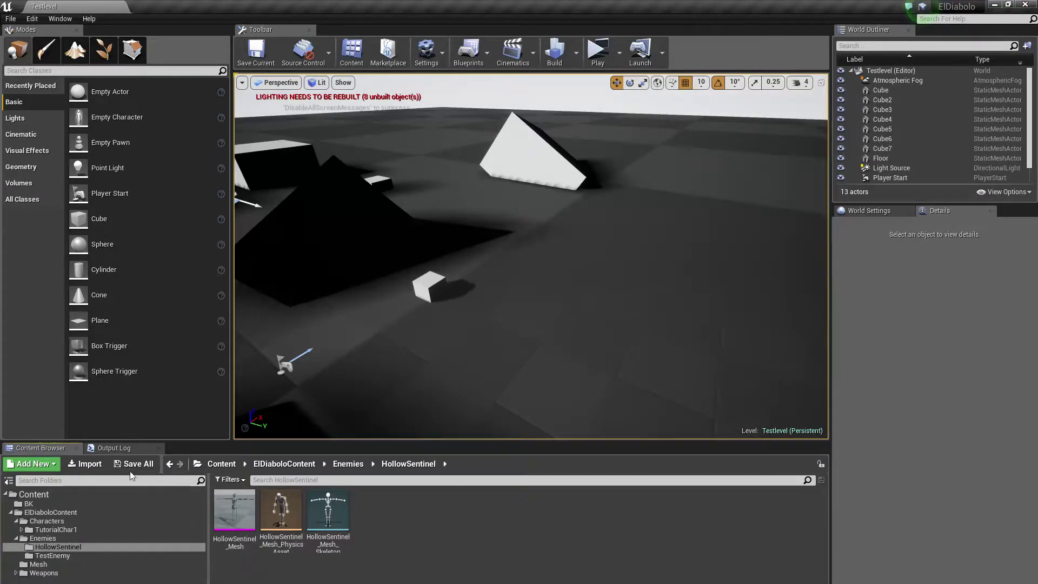
Choose HollowSentinel_FloatAnim.fbx, HollowSentinel_Idle.fbx, HollowSentinel_Normal.tga and HollowSentinel_Tex.tga for import into the HollowSentinel folder
left_click(85, 467)
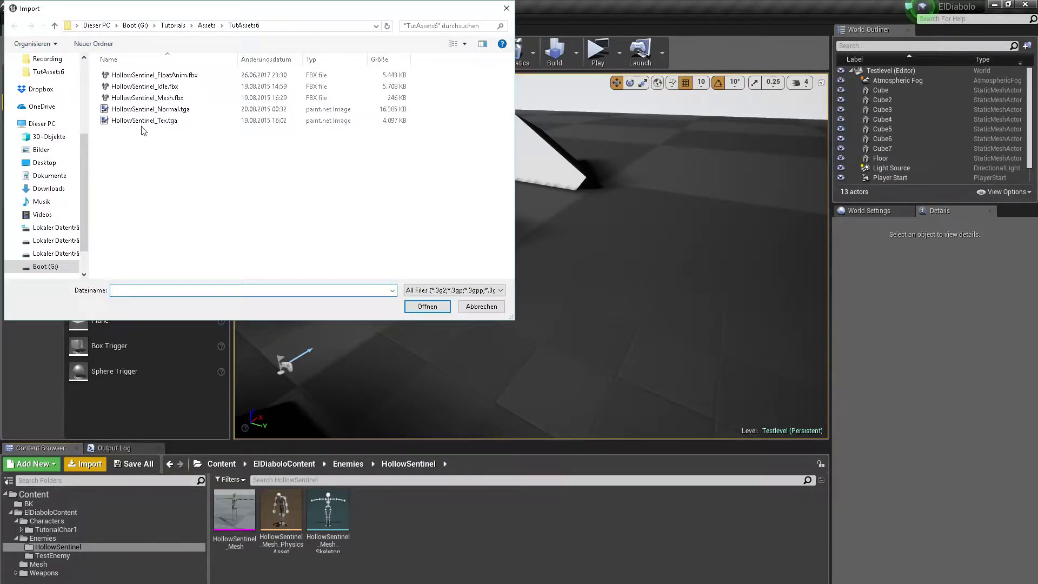
left_click(169, 90)
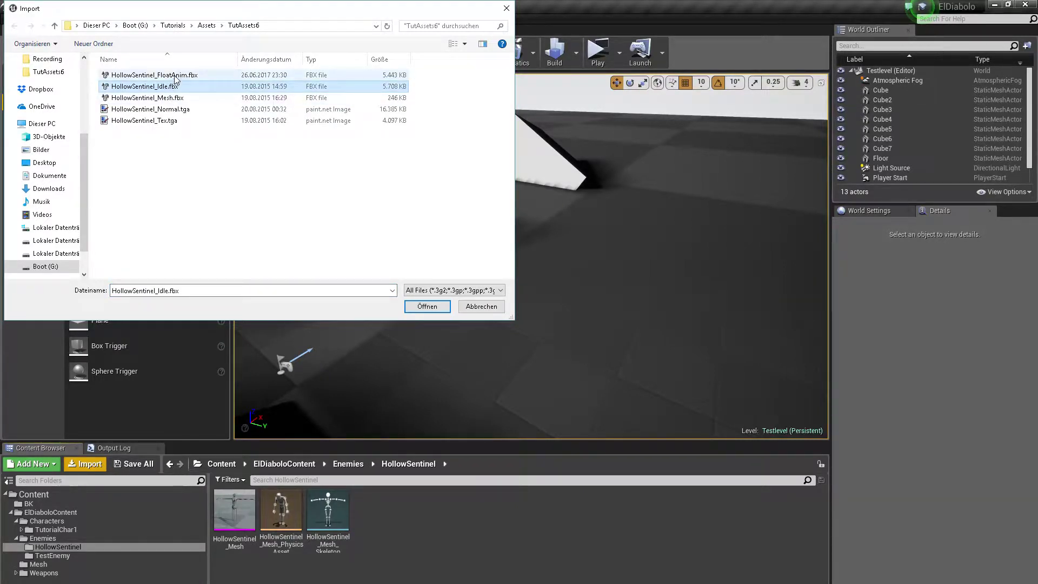
left_click(175, 76, "ctrl")
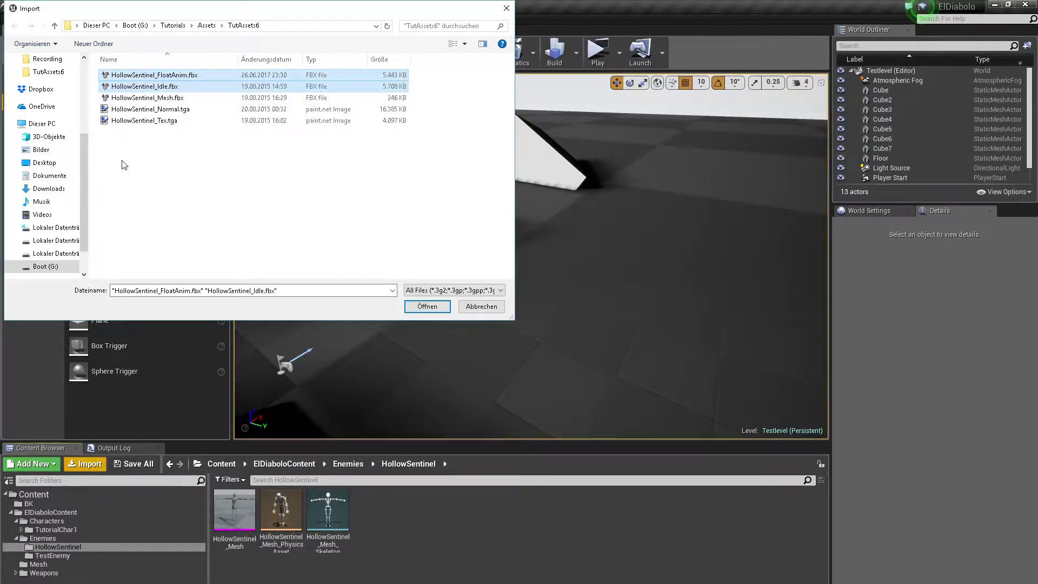
left_click(191, 147)
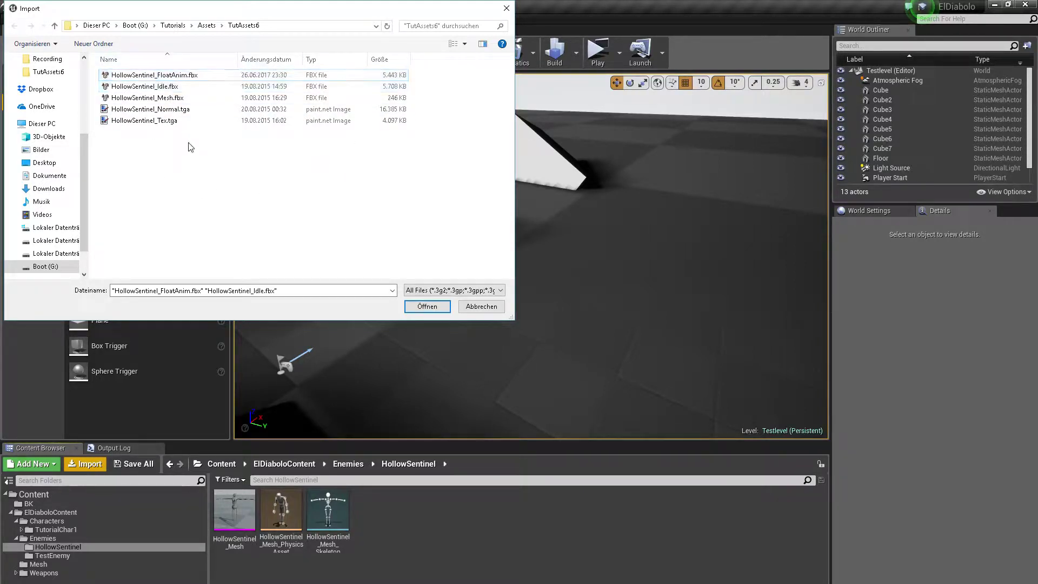
left_click(168, 87)
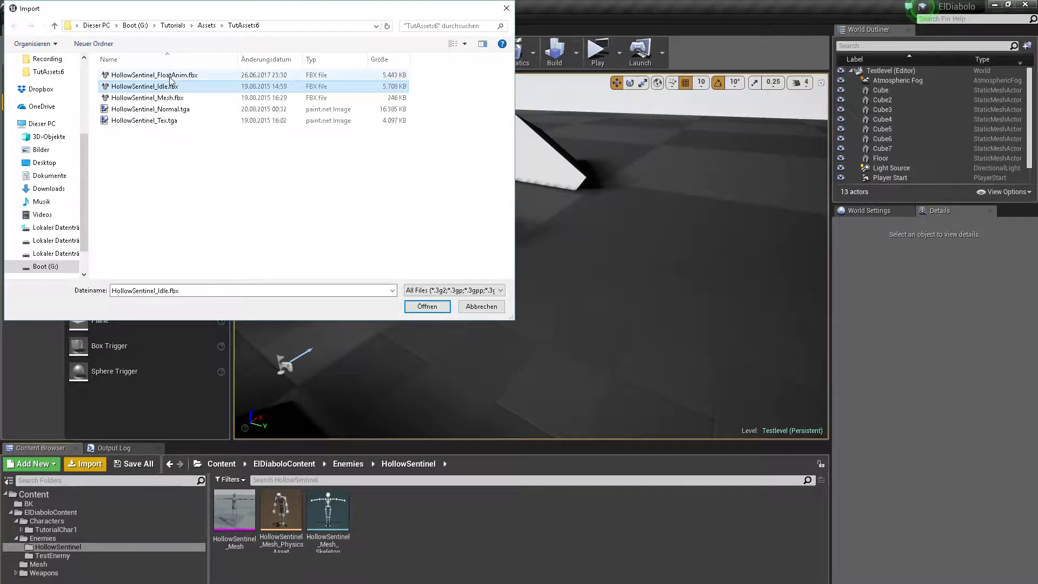
left_click(170, 78, "ctrl")
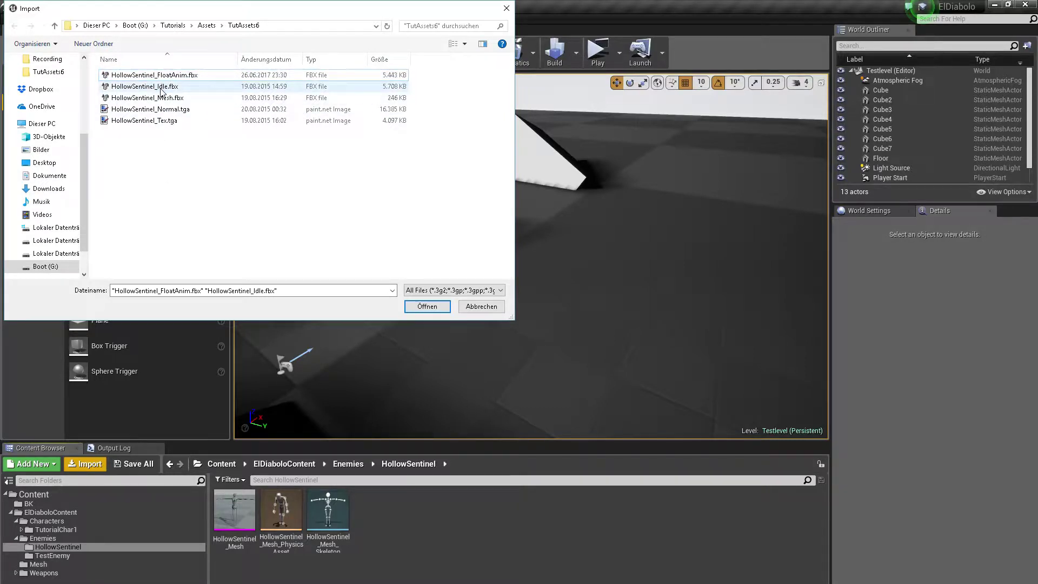
left_click(160, 90)
left_click(166, 79, "ctrl")
left_click(171, 110, "ctrl")
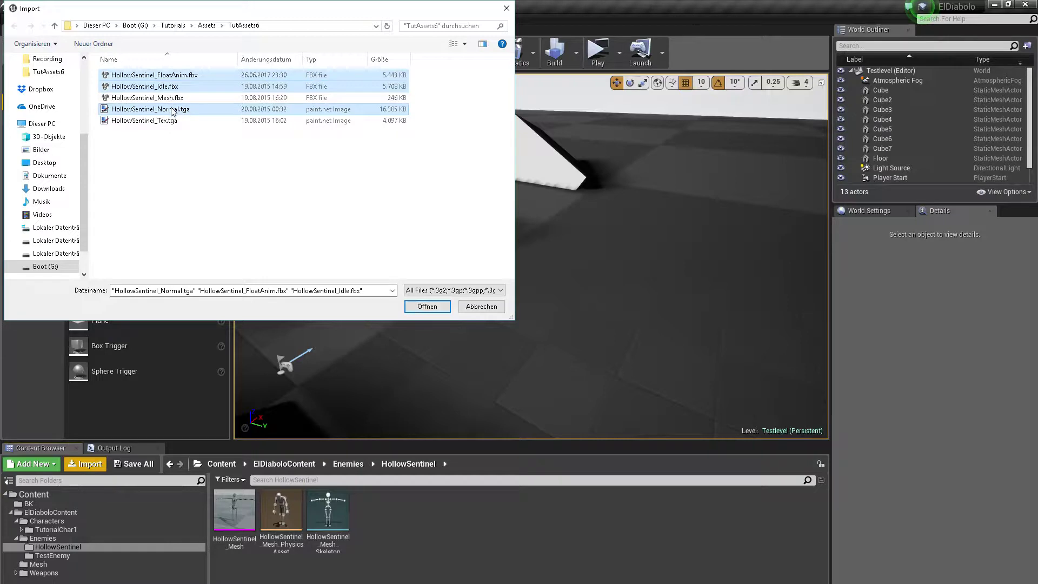
left_click(173, 121, "ctrl")
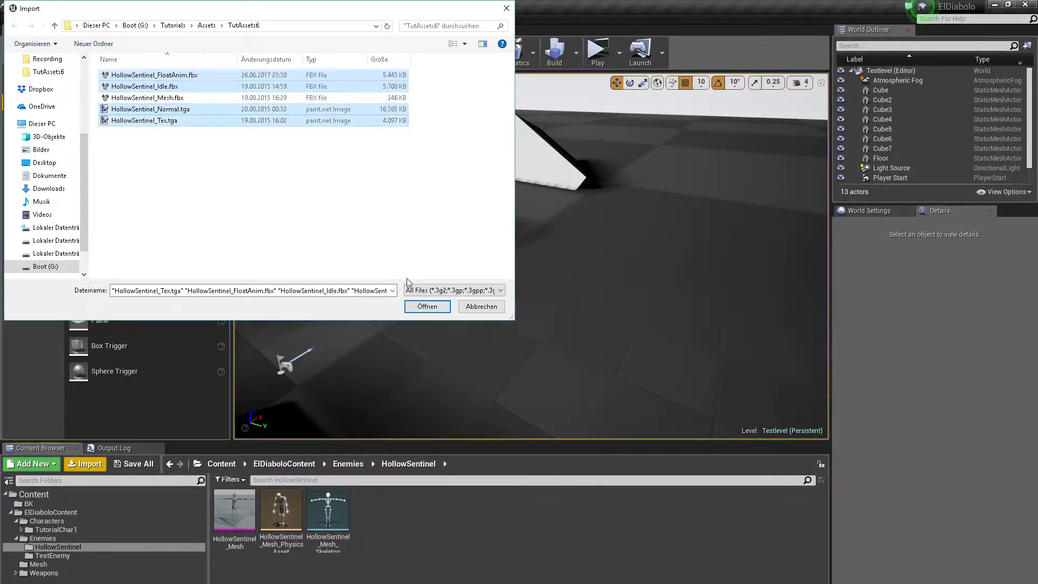
left_click(429, 306)
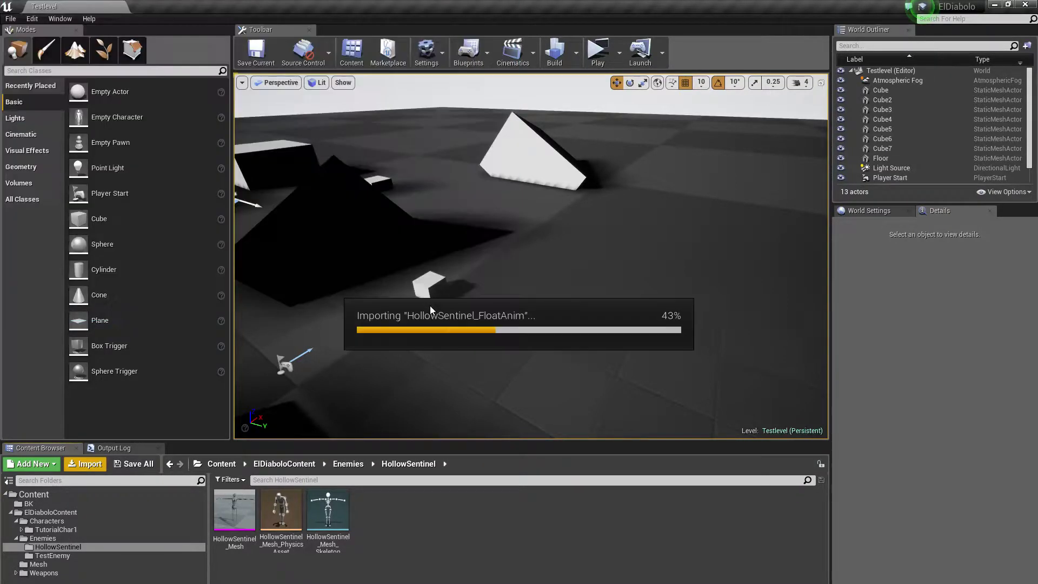
Import the FloatAnim and Idle animations with Import Mesh disabled and HollowSentinel_Mesh_Skeleton as the skeleton
left_click_drag(477, 290, 465, 208)
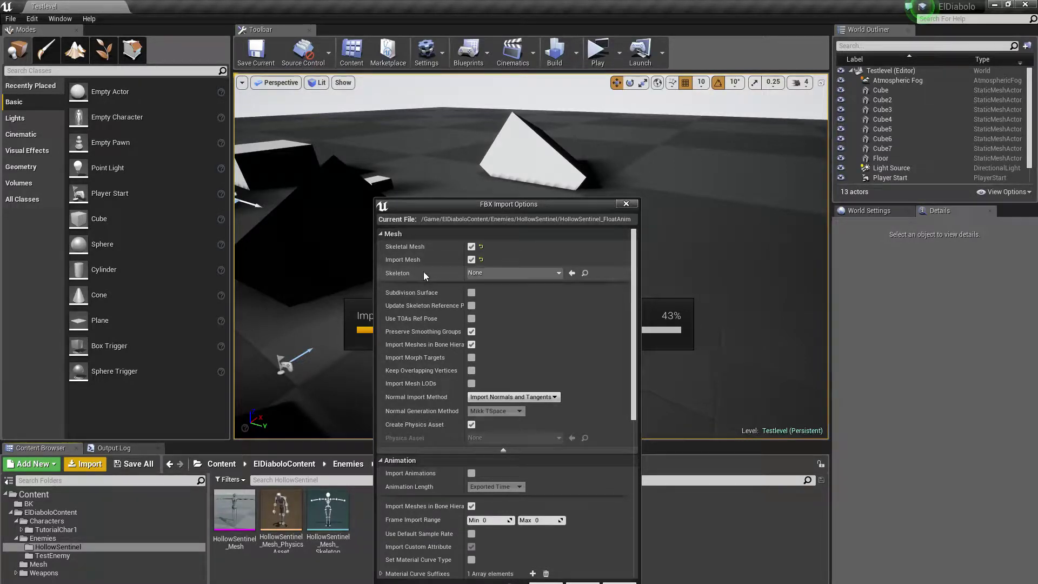
left_click(471, 260)
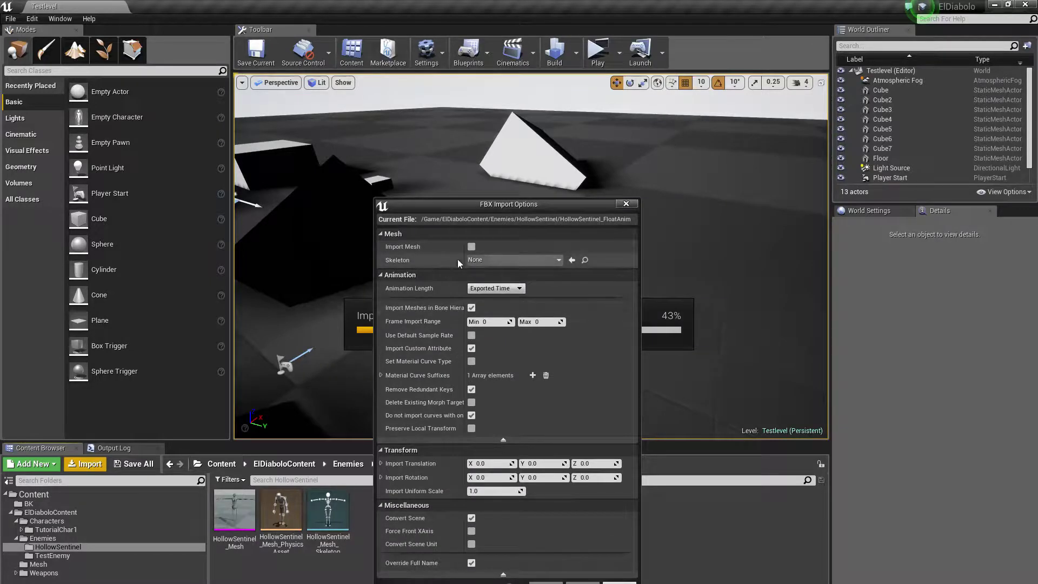
left_click(494, 255)
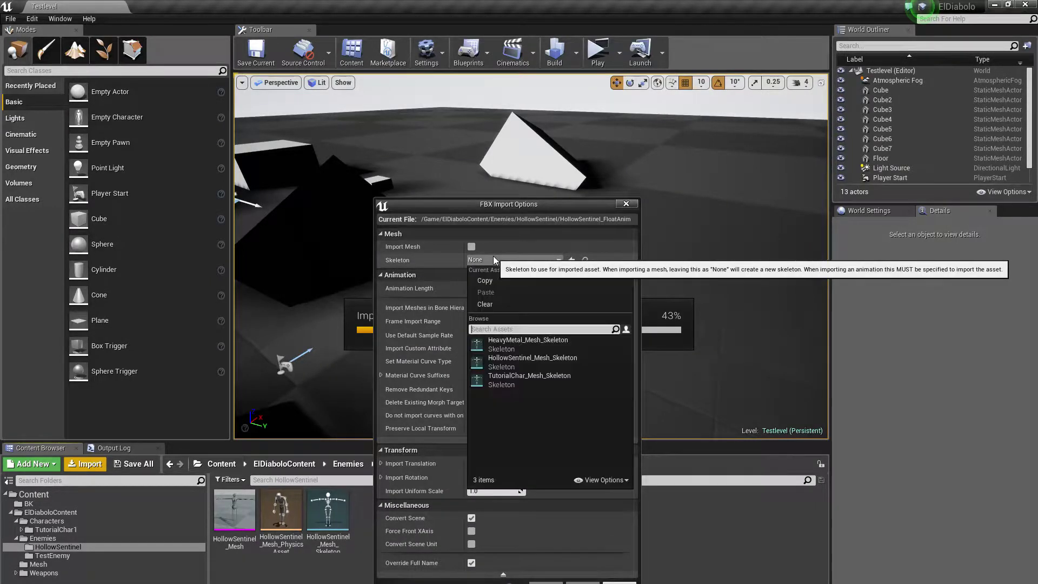
left_click(529, 358)
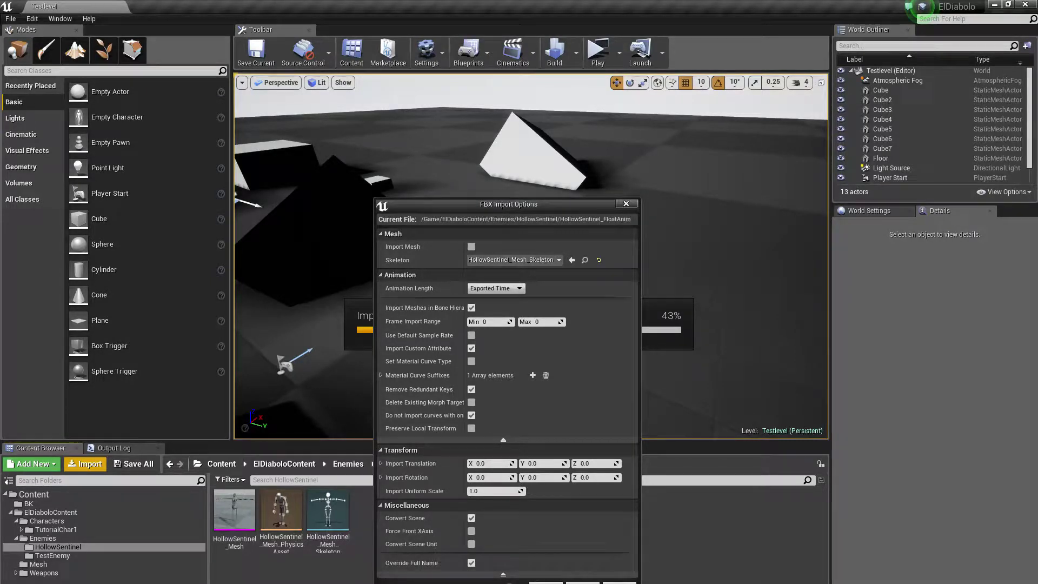
key("Return")
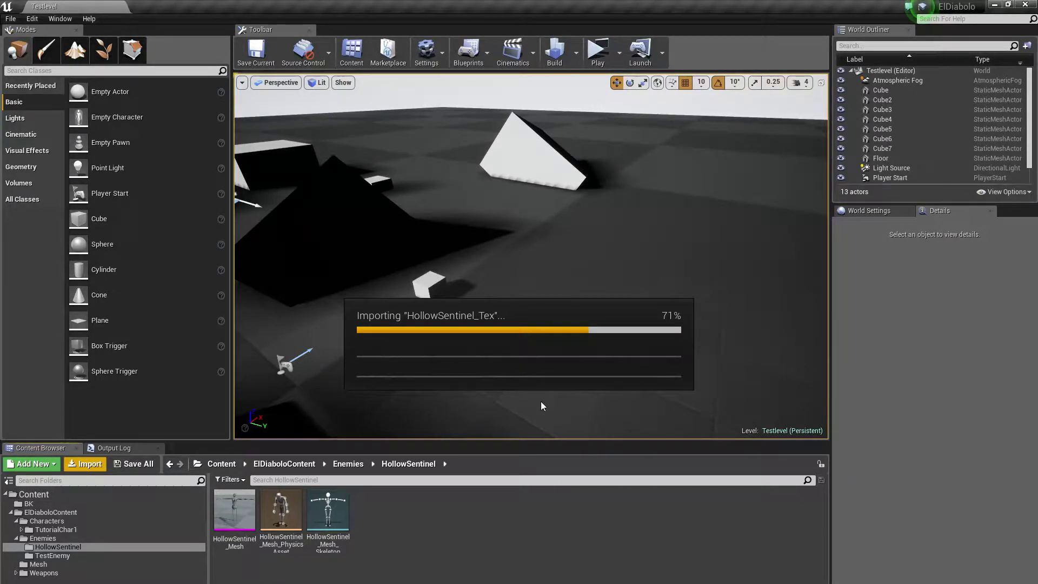
Save all the newly imported animation and texture assets
left_click(600, 534)
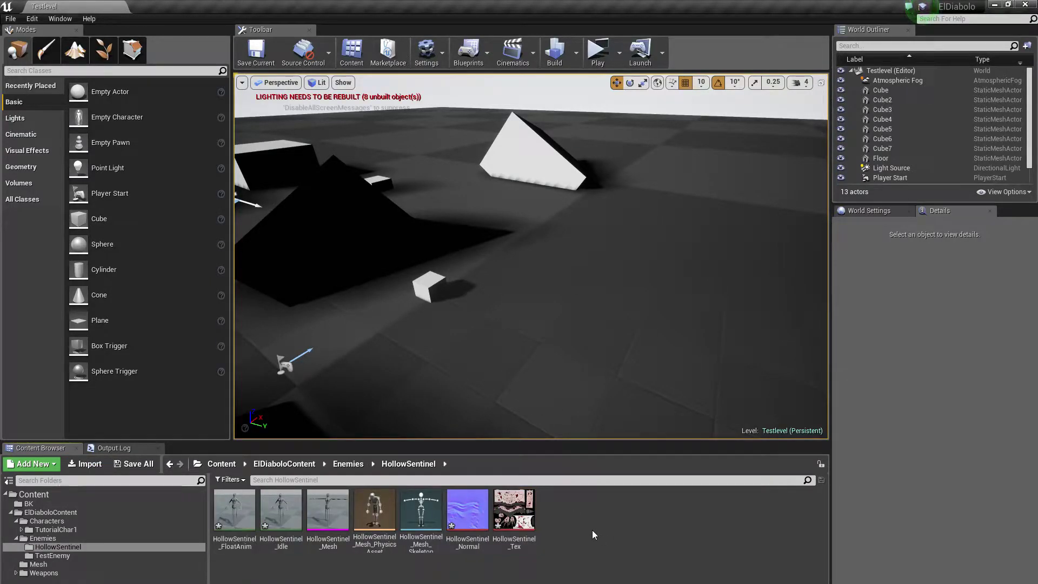
left_click(11, 18)
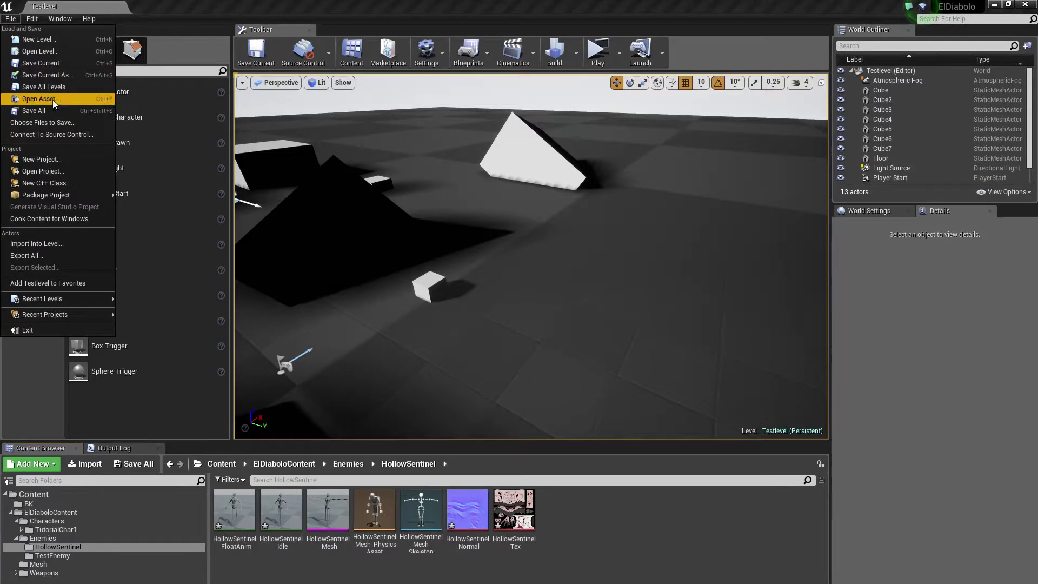
left_click(34, 111)
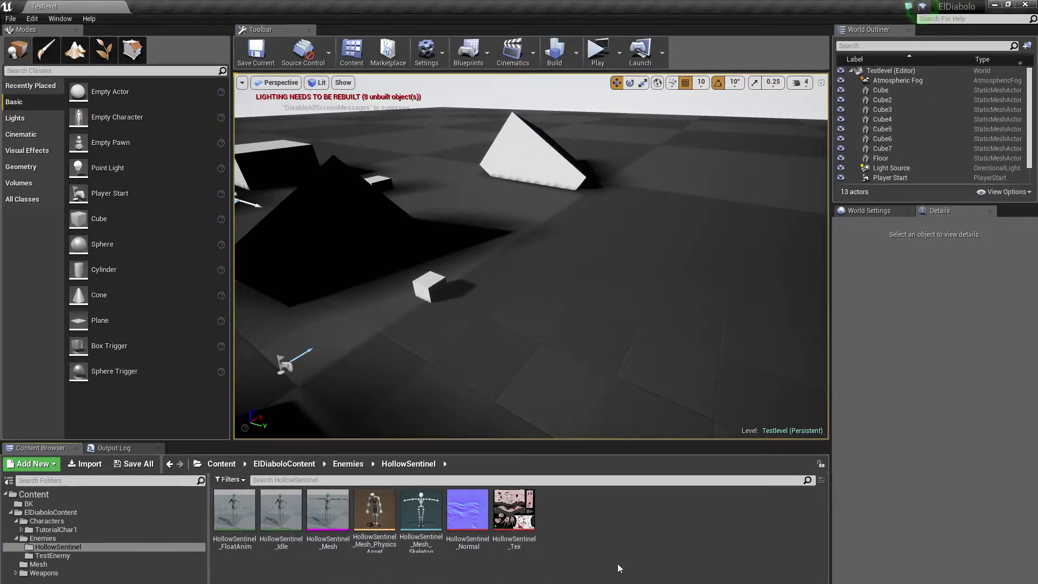
Create a folder named Materials inside the HollowSentinel folder
right_click(598, 514)
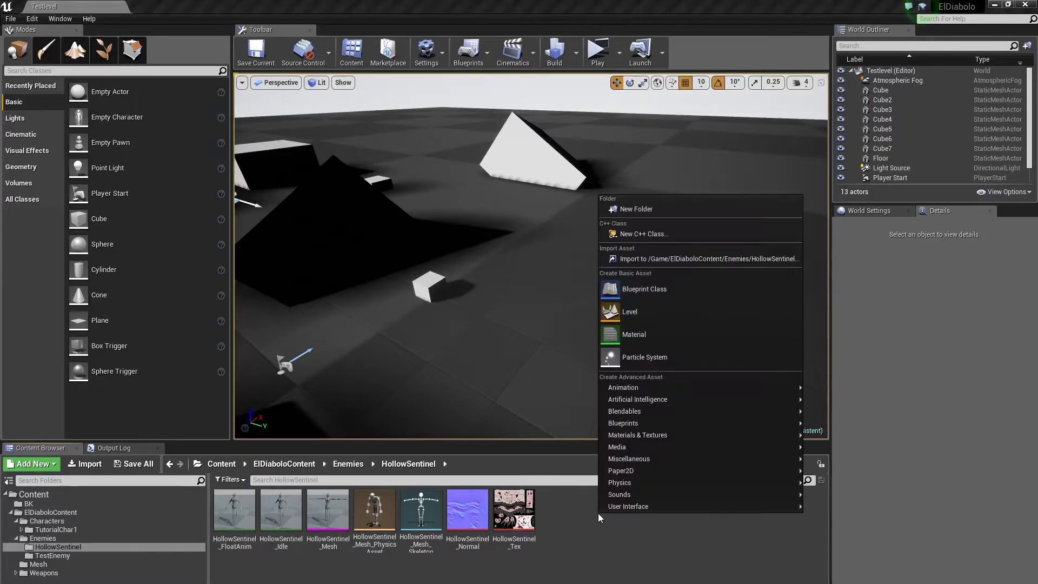
left_click(641, 209)
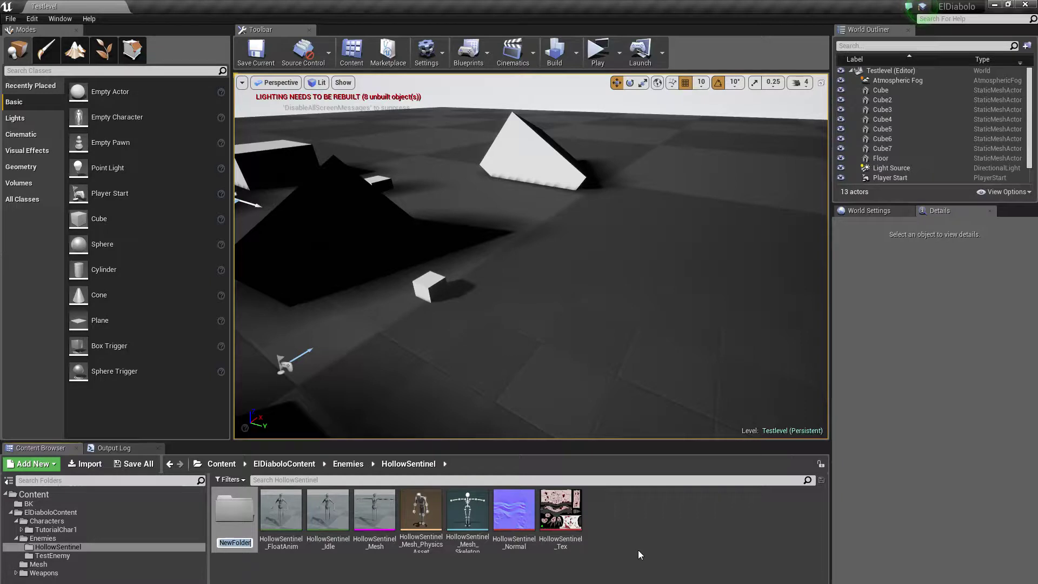
type("Materials")
key("Return")
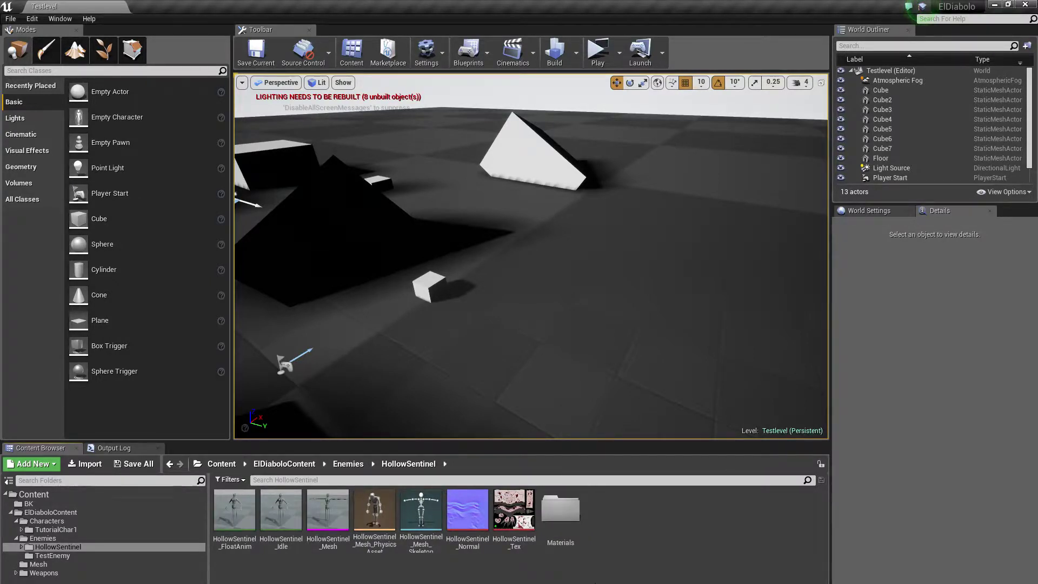
Move the HollowSentinel_Tex and HollowSentinel_Normal textures into the Materials folder
left_click(517, 512)
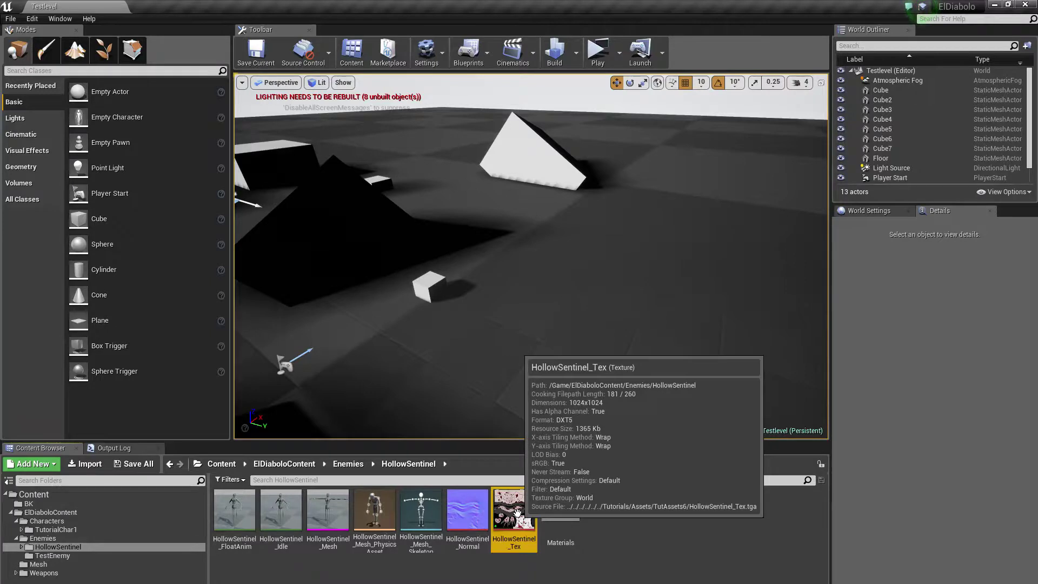
left_click(476, 511, "ctrl")
left_click_drag(476, 511, 563, 517)
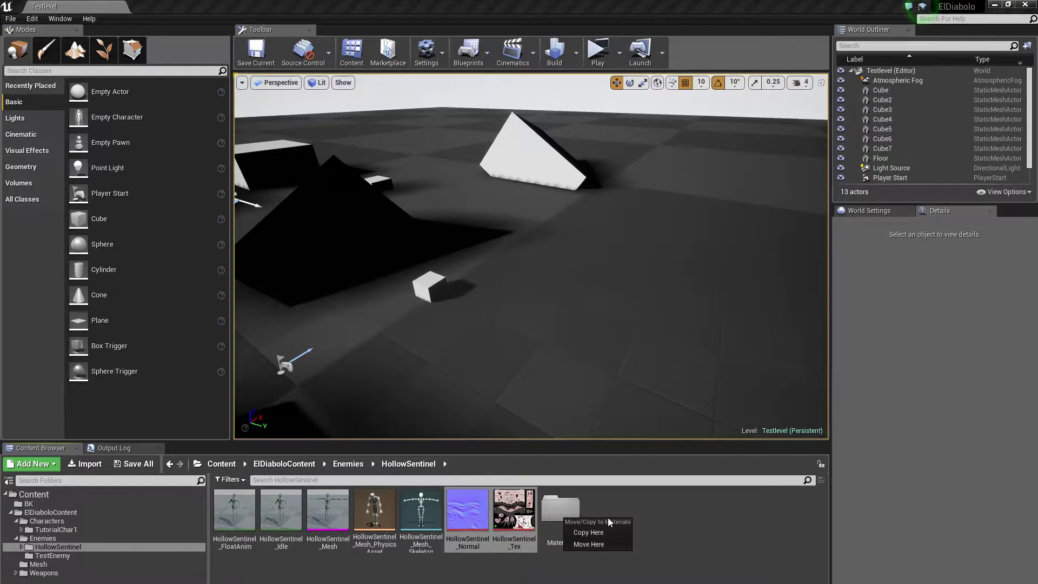
left_click(579, 546)
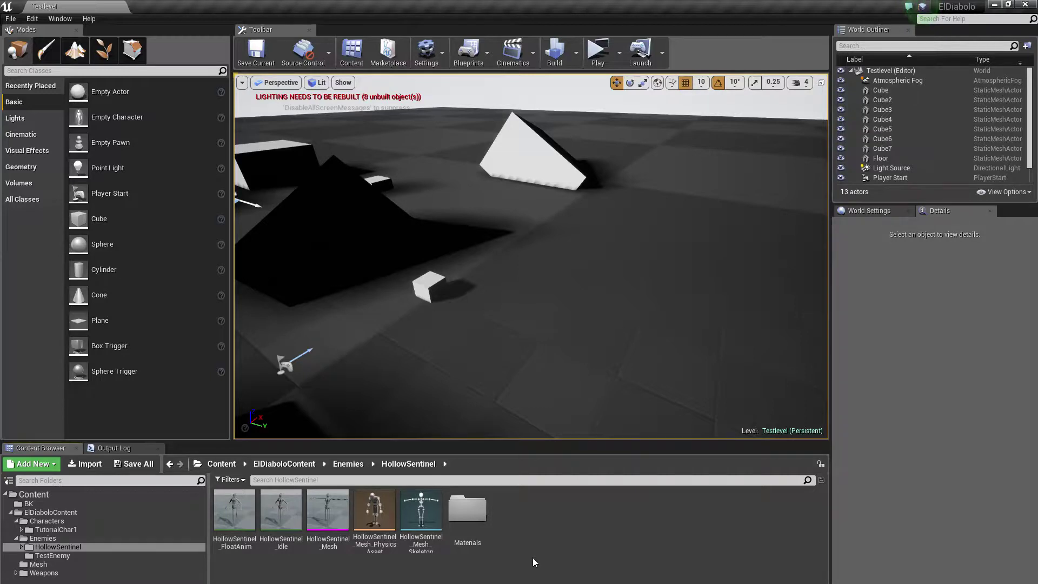
Create a folder named Animations inside the HollowSentinel folder
right_click(534, 517)
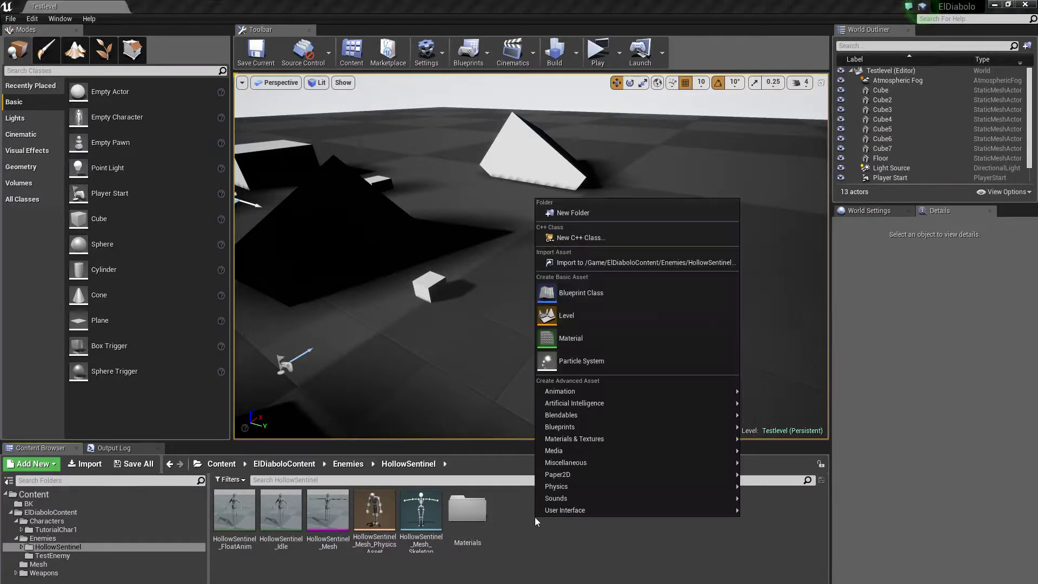
left_click(576, 212)
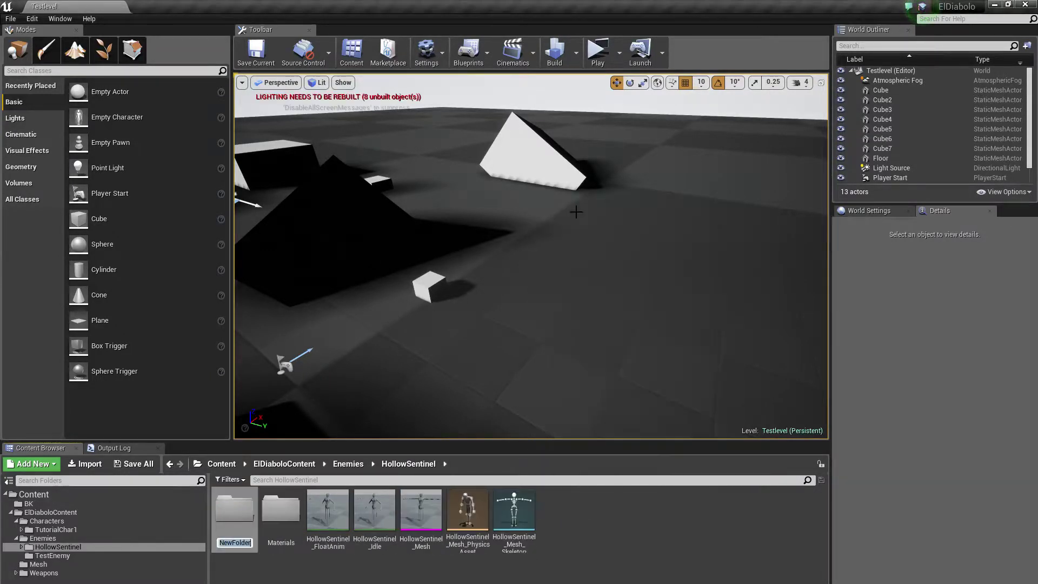
type("Animatio")
key("BackSpace")
key("BackSpace")
key("BackSpace")
key("BackSpace")
key("BackSpace")
key("BackSpace")
key("BackSpace")
key("BackSpace")
type("nimations")
key("Return")
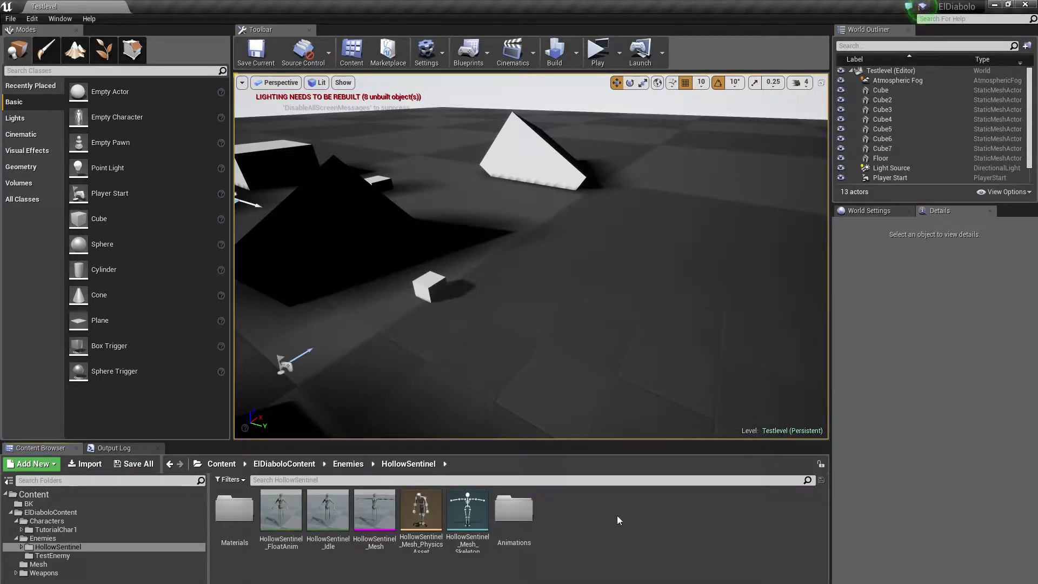
Move the HollowSentinel_Idle and HollowSentinel_FloatAnim animation sequences into the Animations folder
left_click(331, 506)
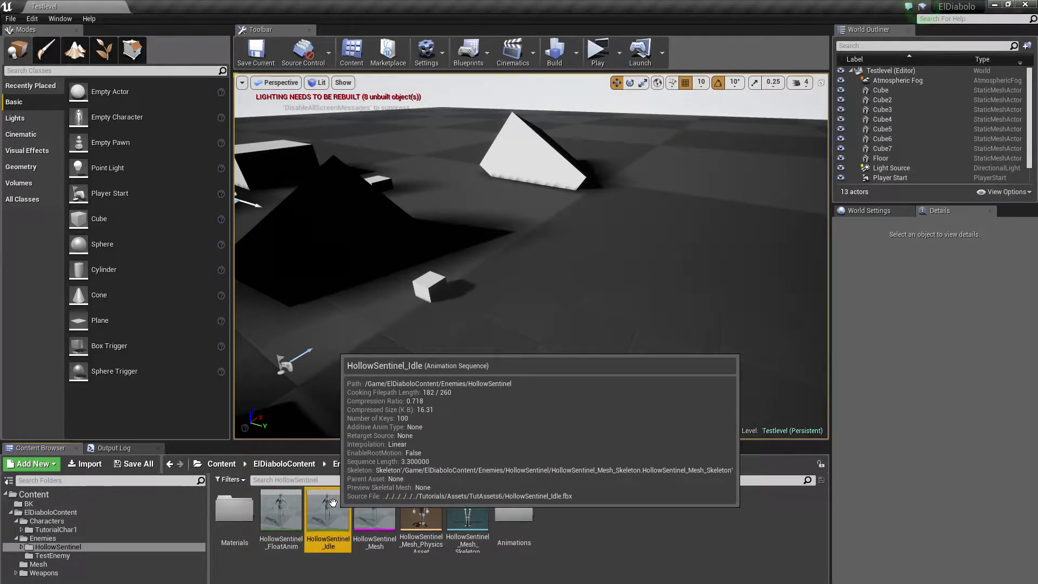
left_click(290, 507, "ctrl")
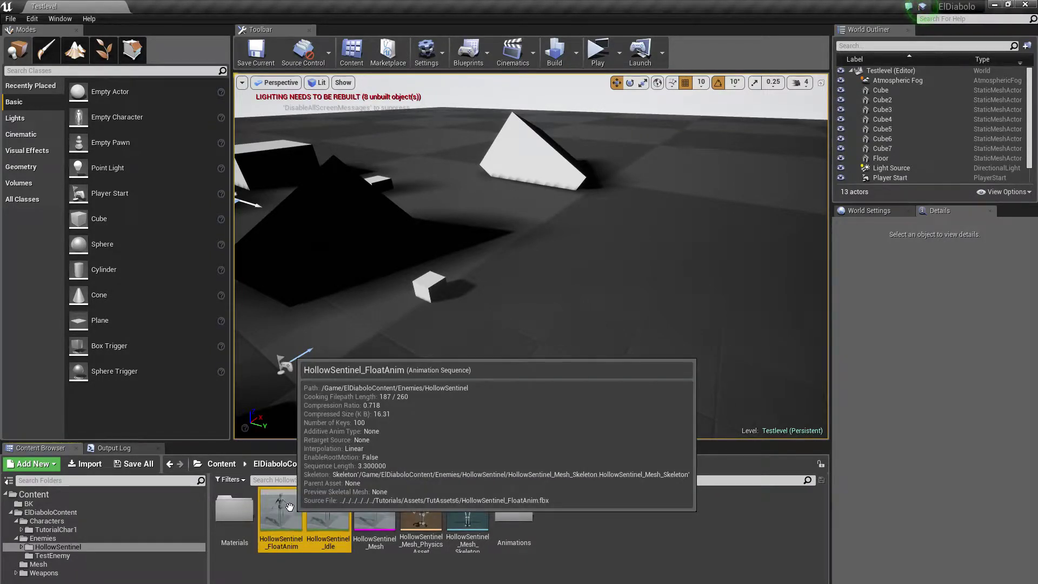
left_click_drag(286, 504, 506, 540)
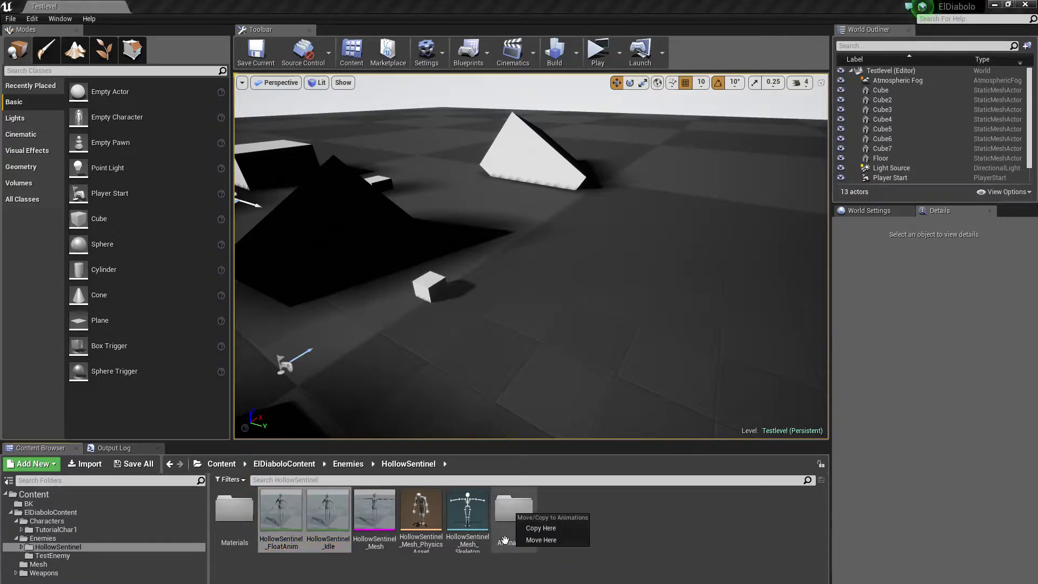
left_click(551, 540)
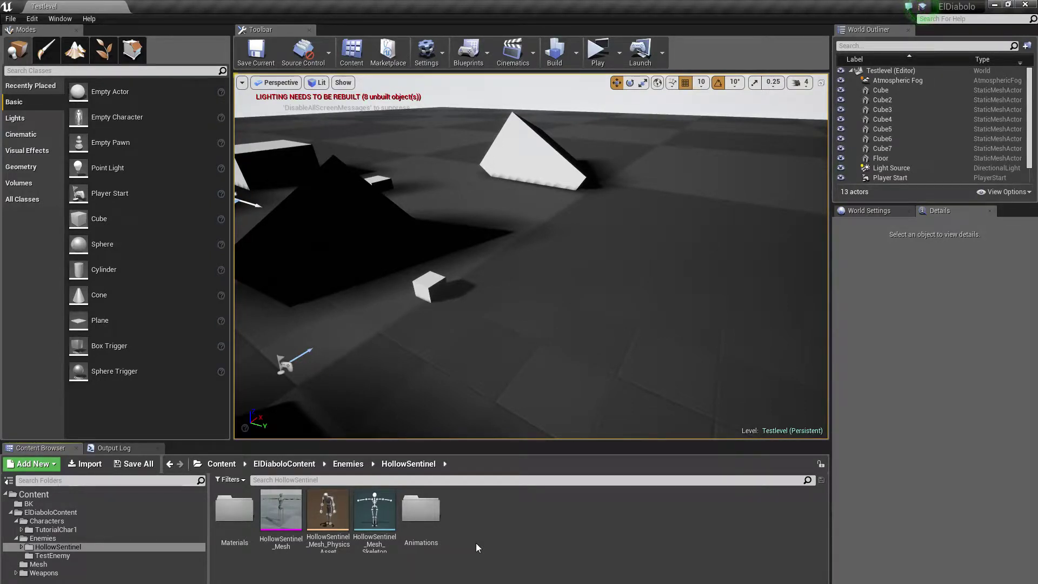
Create a Blend Space 1D in the Animations folder based on HollowSentinel_Mesh_Skeleton
double_click(429, 520)
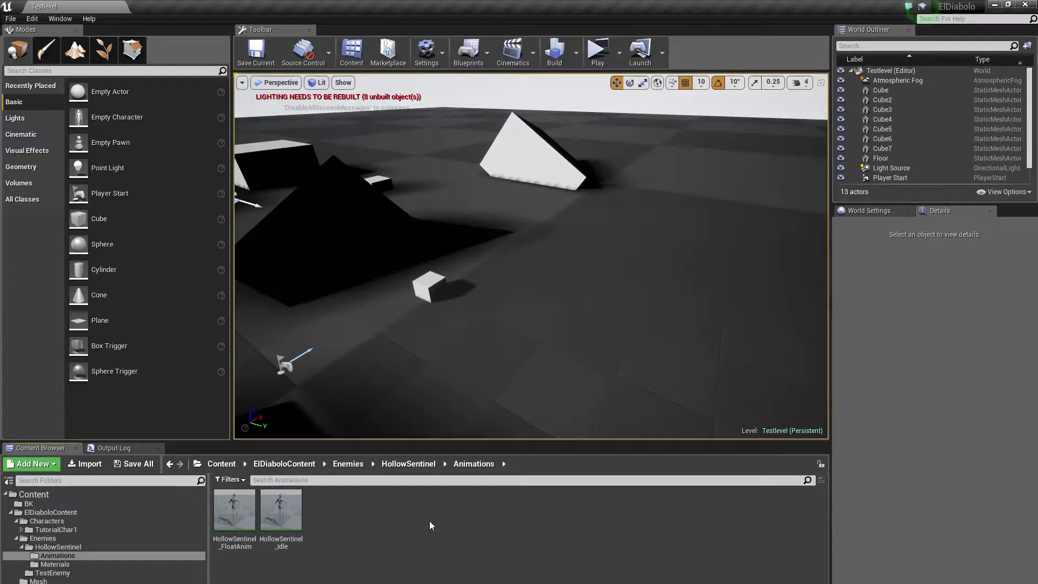
right_click(410, 522)
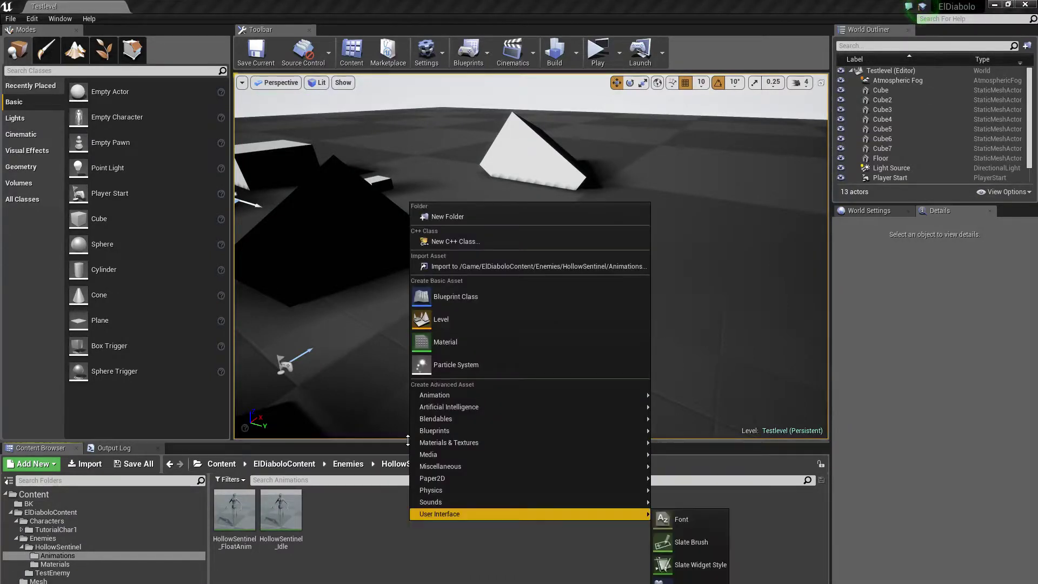
mouse_move(481, 395)
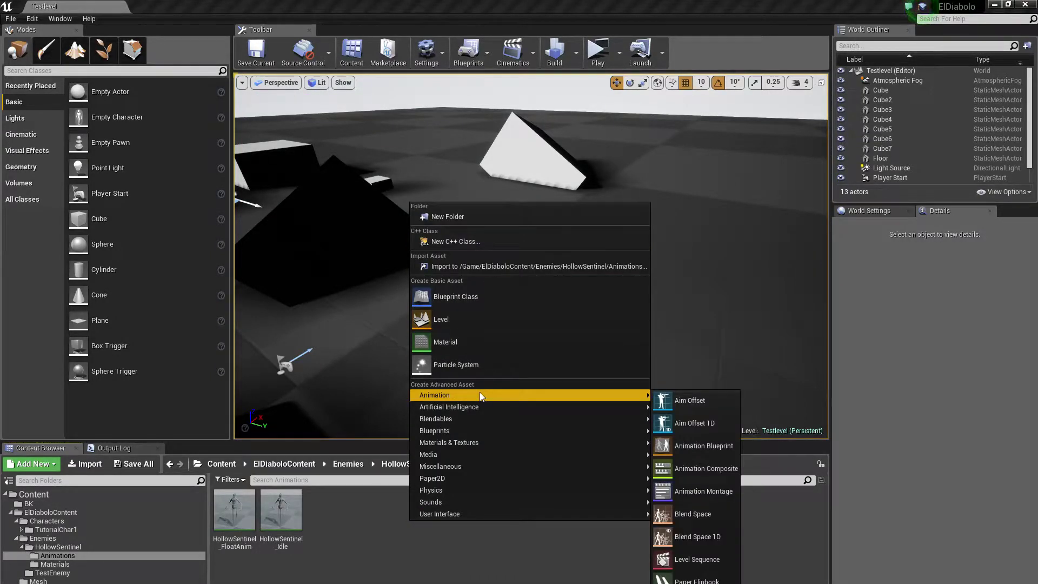
left_click(705, 534)
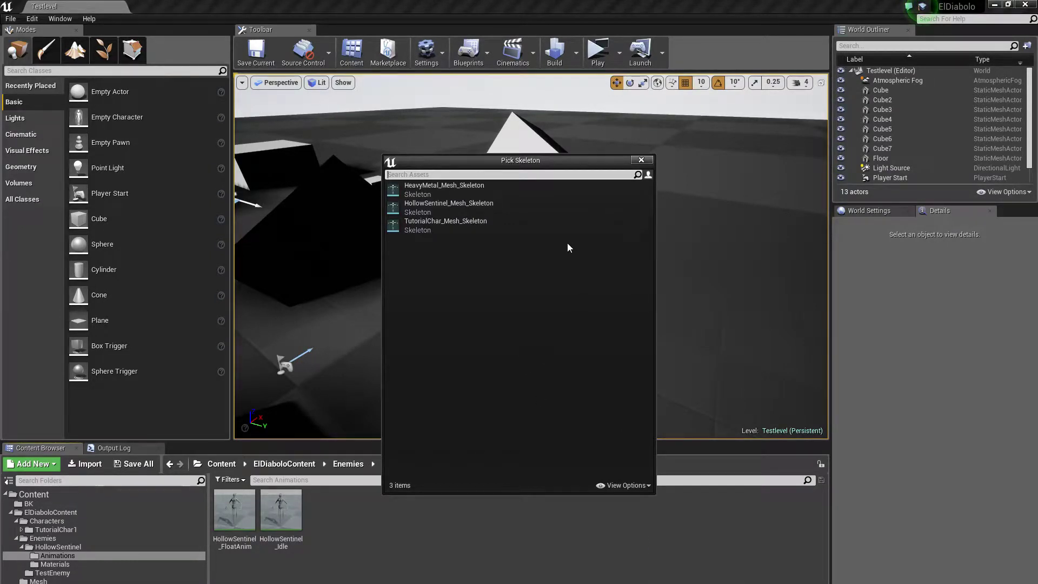
left_click(455, 207)
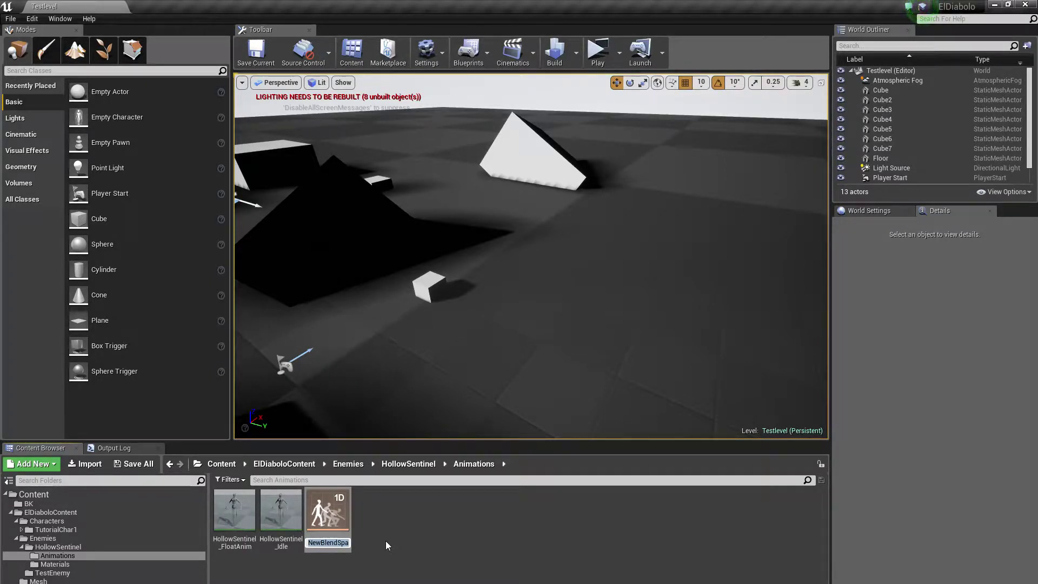
Name the new blend space HollowSentinel_BS and save all unsaved assets
type("Holl")
type("owSe")
type("ntinel_")
type("BS")
key("Return")
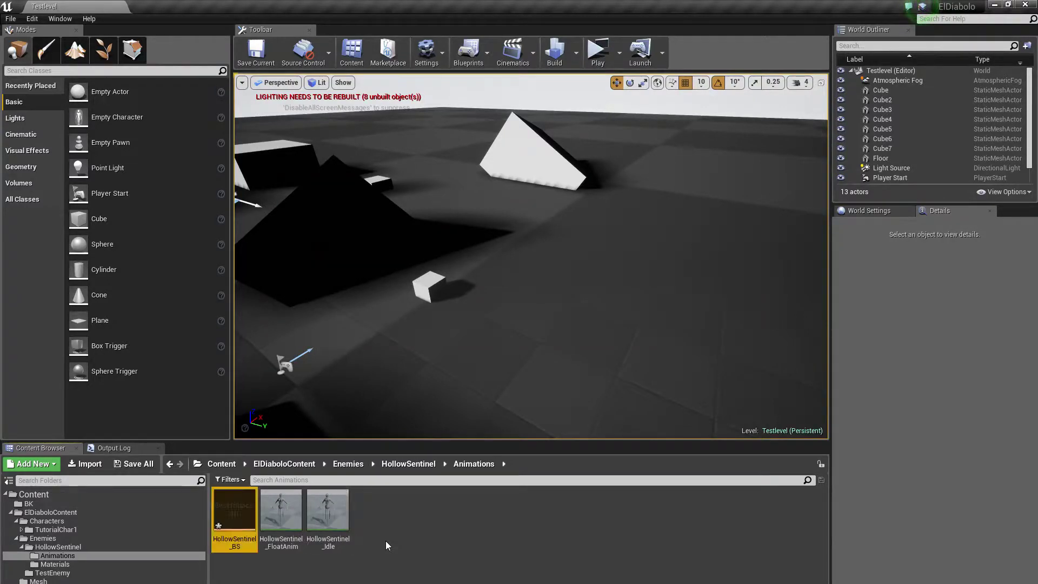
left_click(11, 18)
left_click(38, 109)
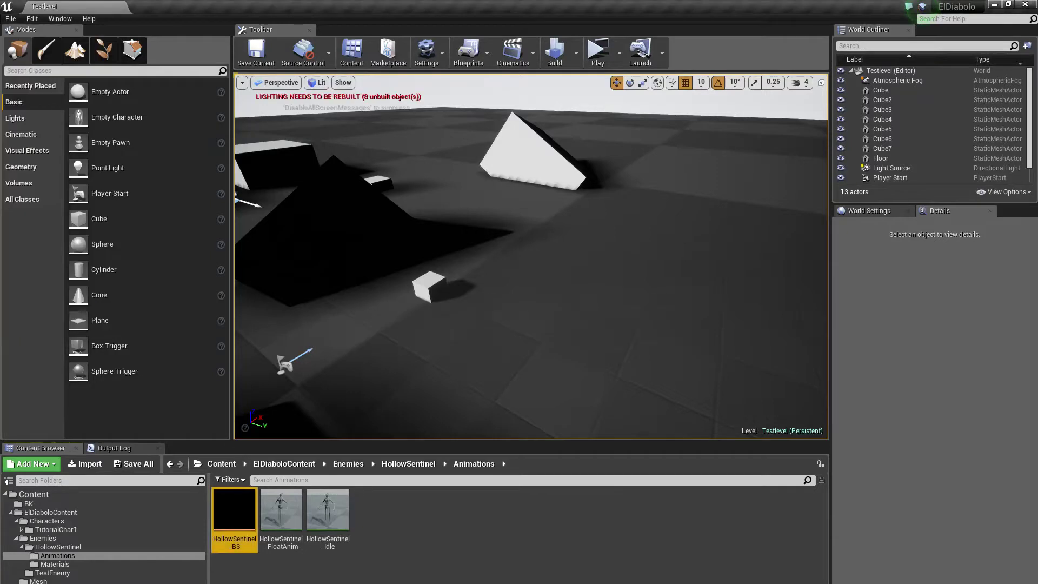
Open HollowSentinel_BS, name its horizontal axis Speed and save the blend space
double_click(238, 501)
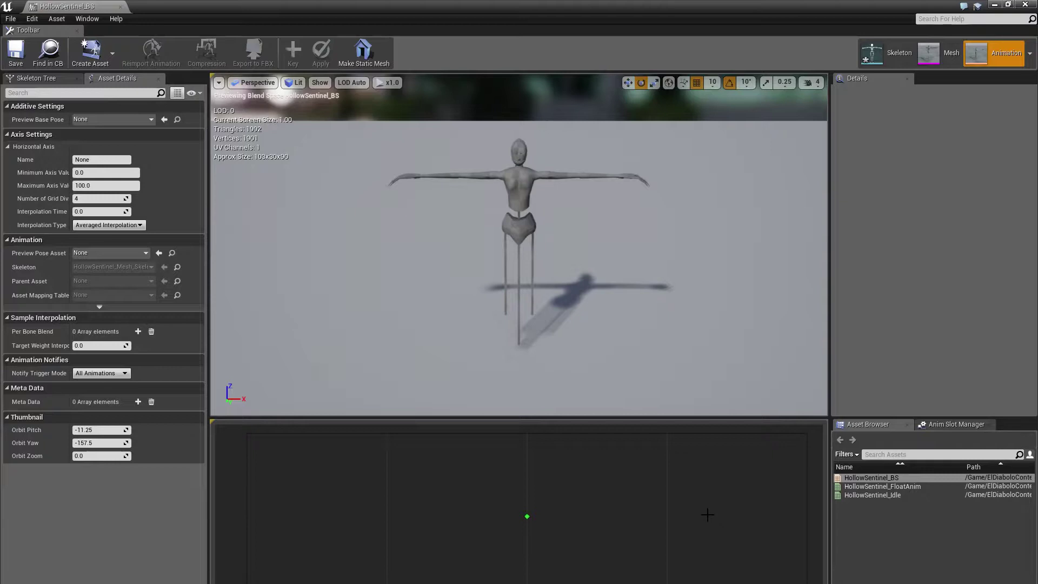
scroll(573, 297, "up", 5)
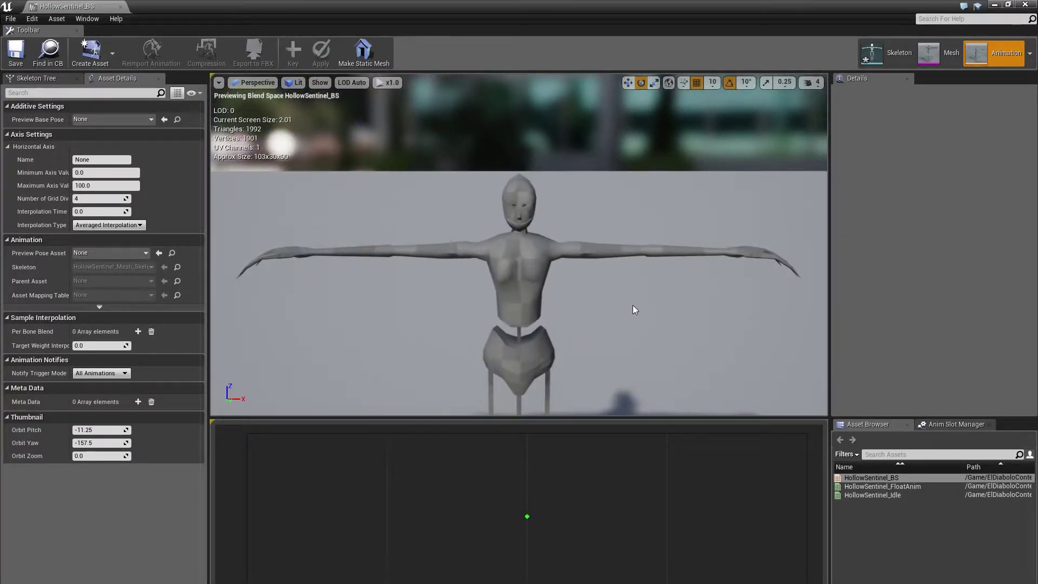
mouse_move(628, 273)
right_mouse_down()
mouse_move(633, 379)
mouse_move(638, 281)
mouse_move(703, 278)
mouse_move(425, 284)
mouse_move(628, 266)
right_mouse_up()
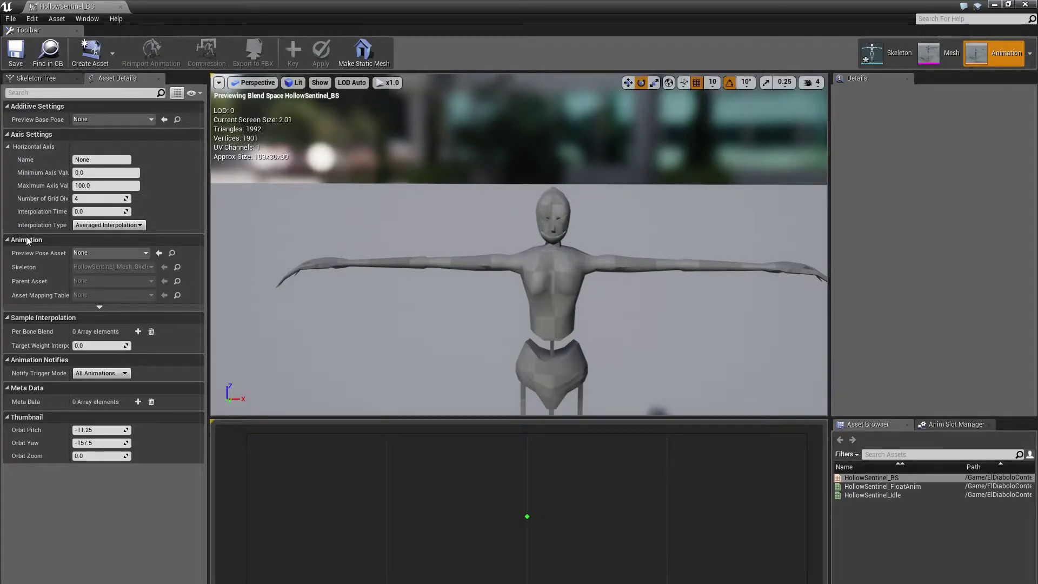
left_click(126, 186)
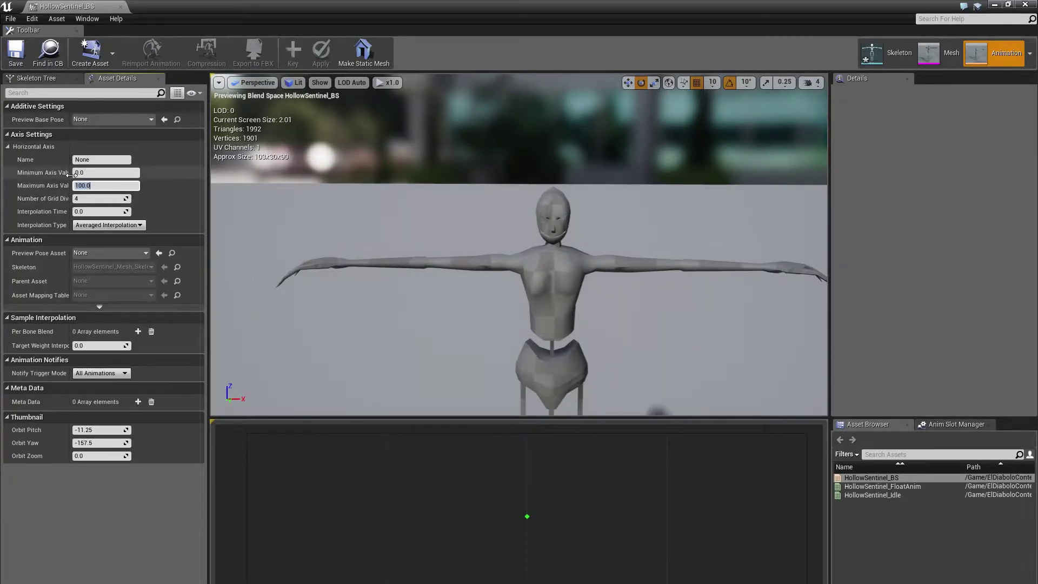
left_click_drag(70, 178, 92, 178)
left_click(125, 160)
type("Speed")
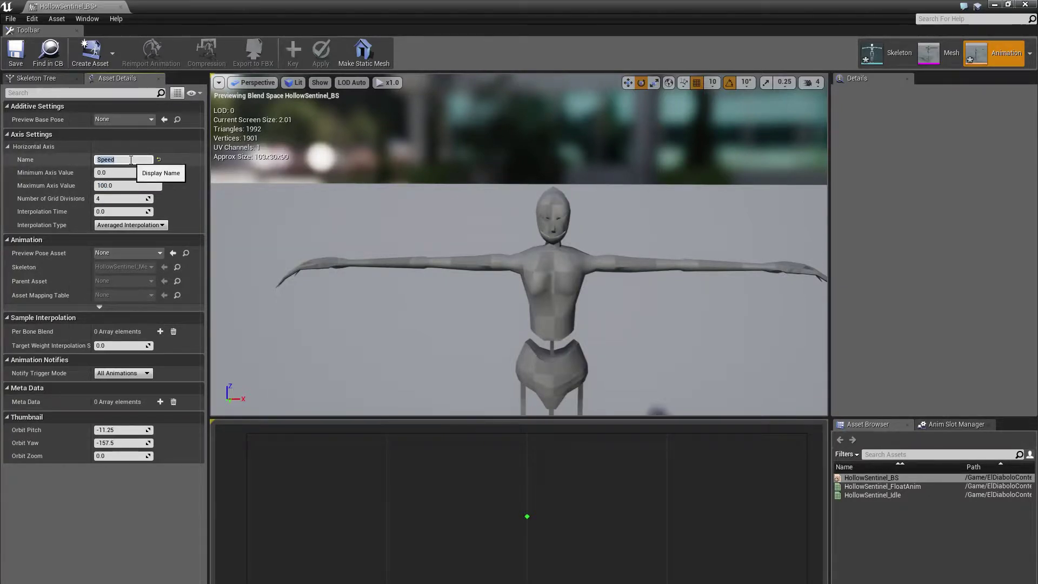
key("Return")
left_click(24, 56)
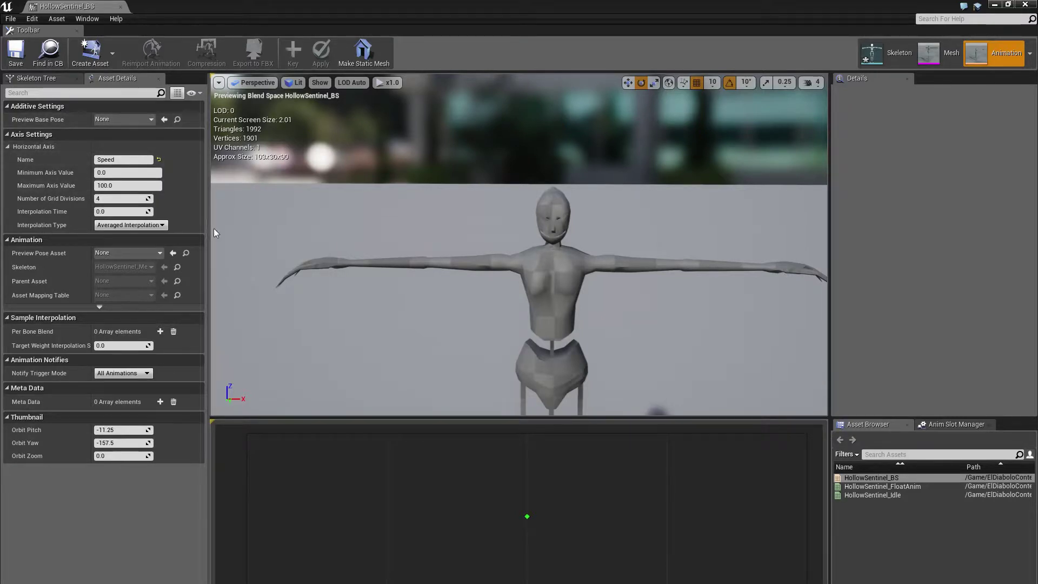
Set the Speed axis's maximum value to 600
left_click(115, 185)
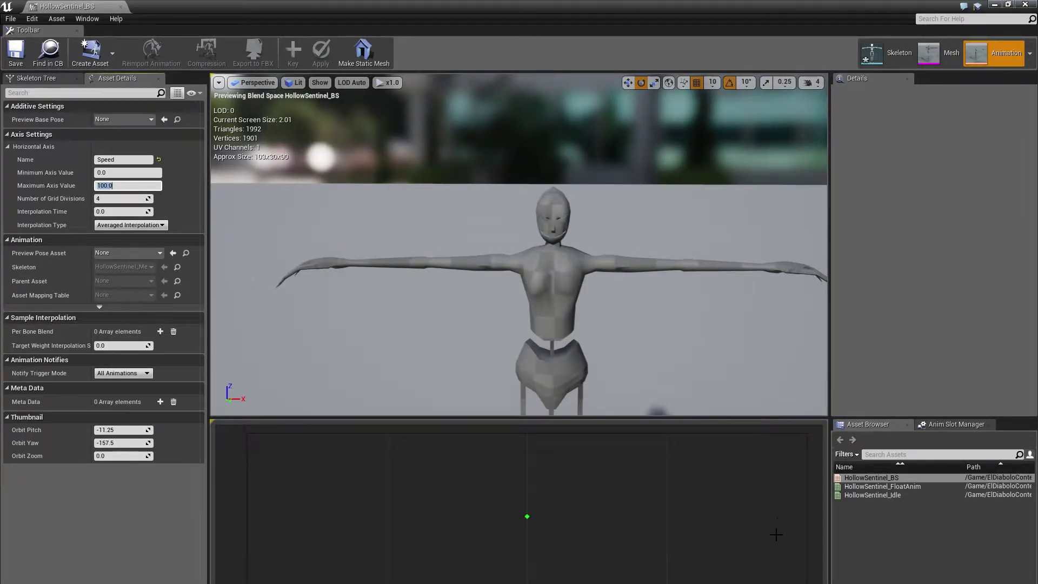
mouse_move(911, 496)
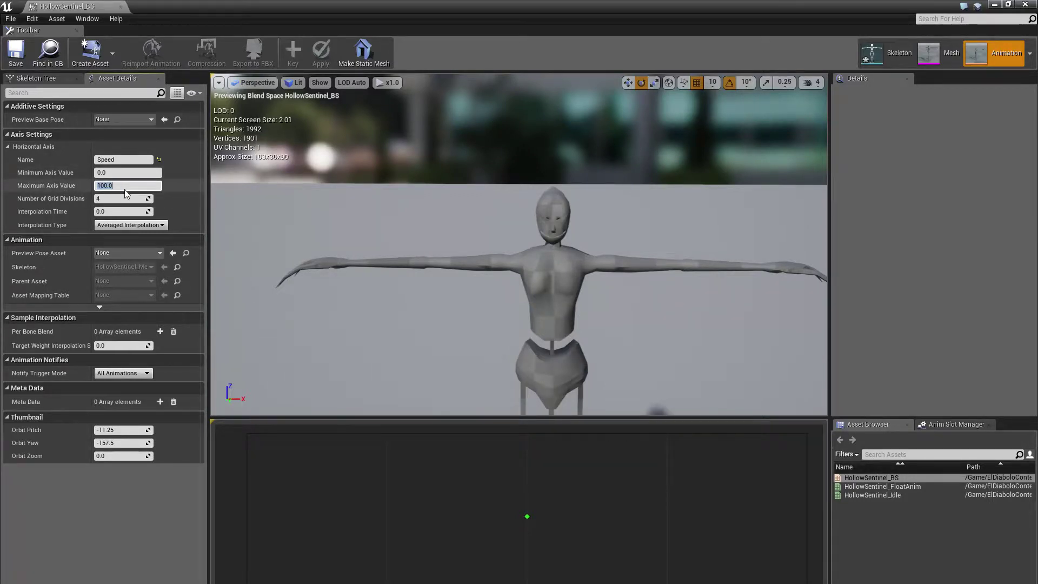
key("Return")
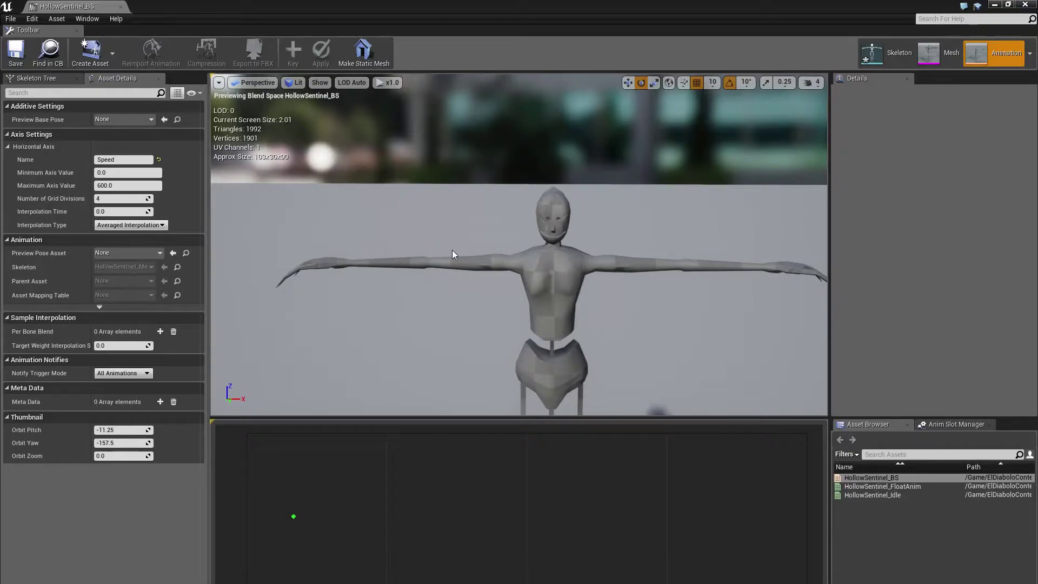
Open ElDiaboloChar_BP from the TutorialChar1 folder and check the Max Walk Speed of its CharacterMovement component
left_click(993, 5)
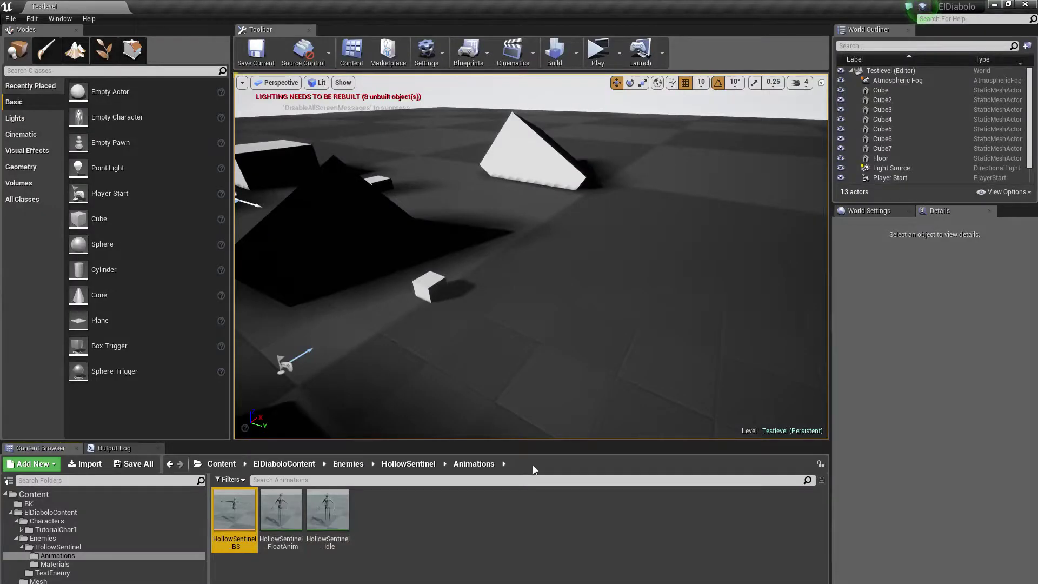
left_click(76, 530)
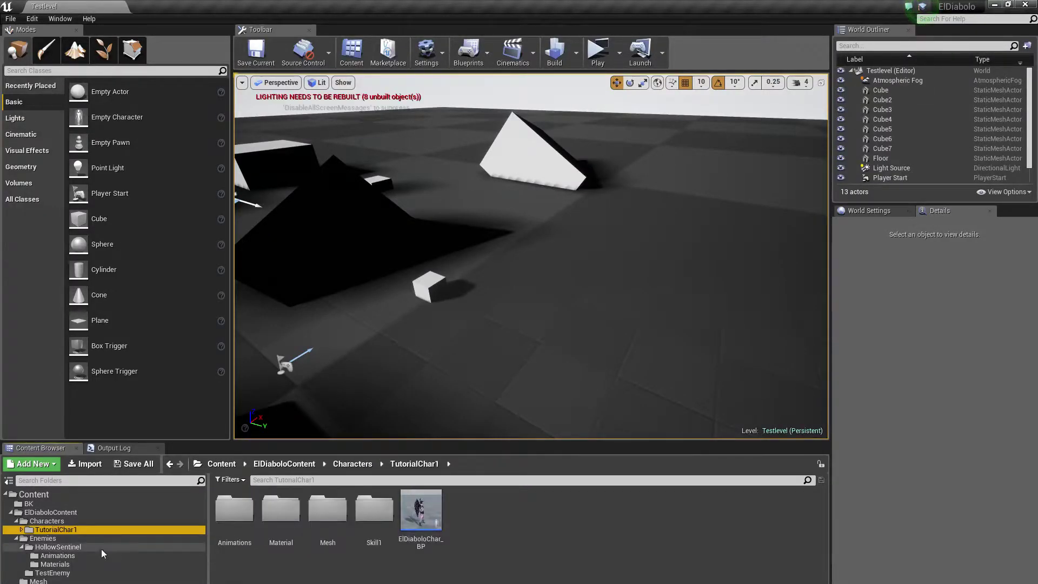
double_click(436, 507)
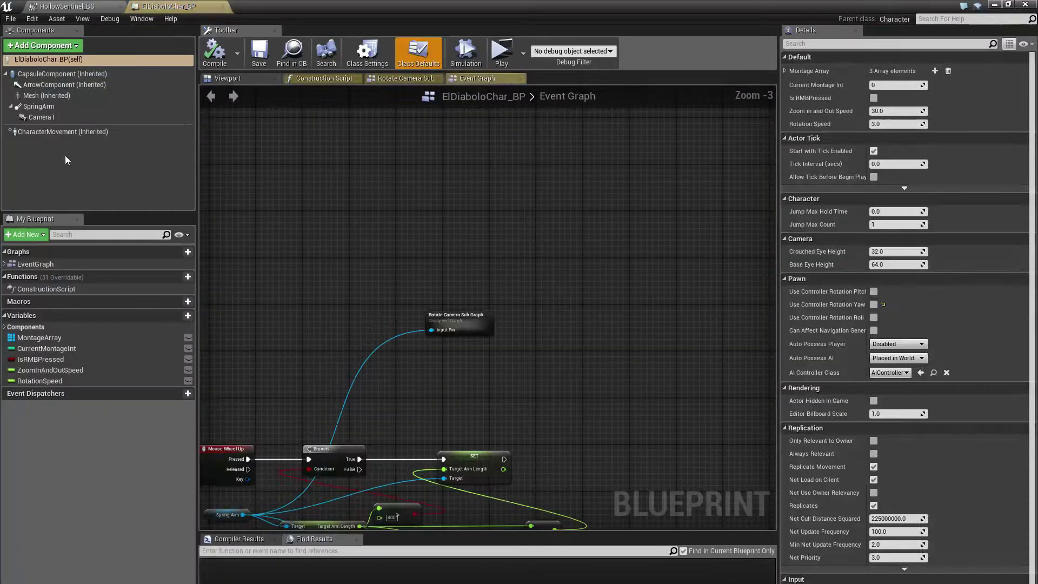
left_click(64, 131)
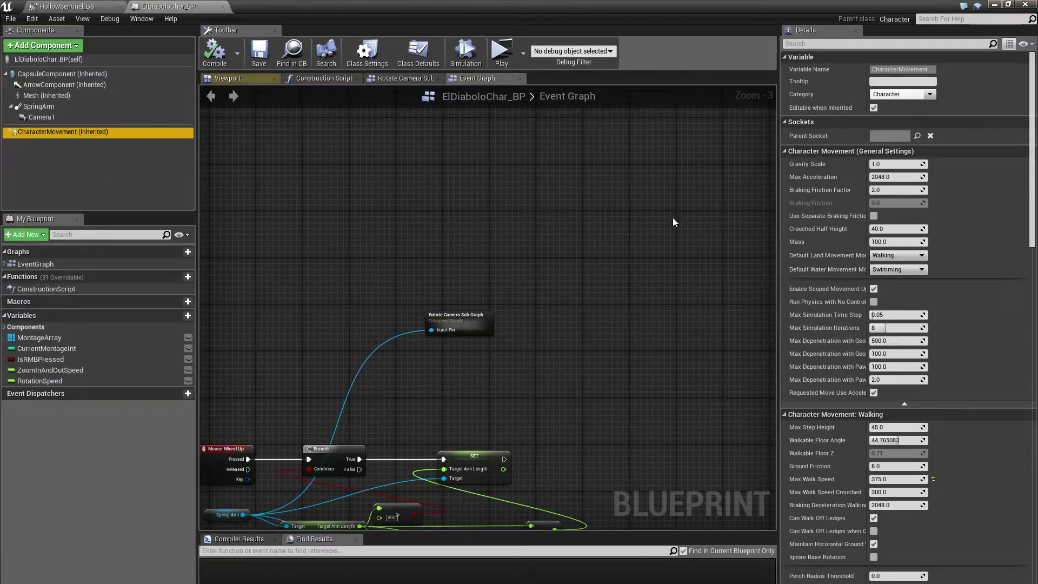
scroll(871, 203, "down", 4)
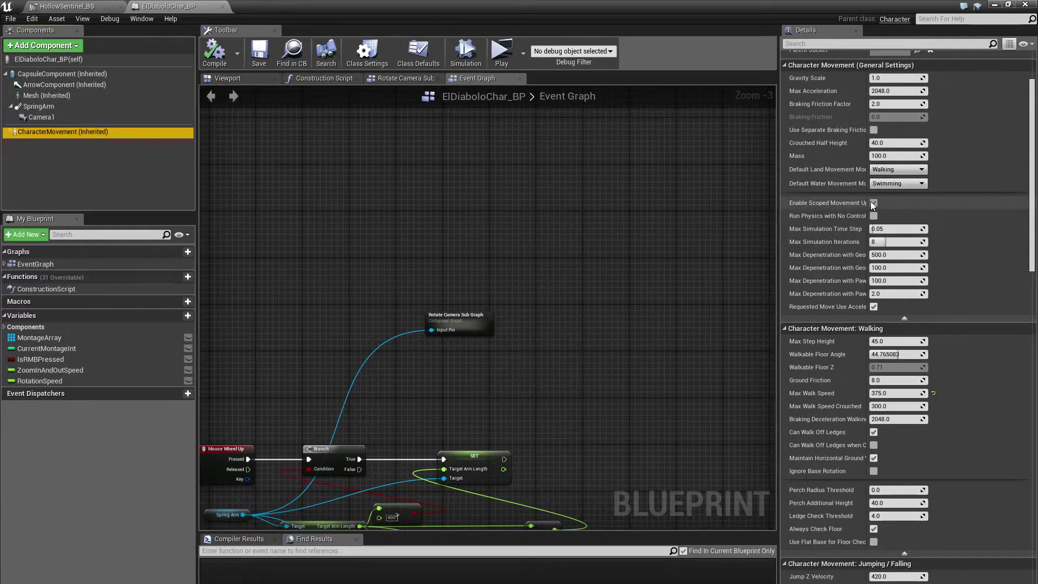
scroll(871, 203, "down", 2)
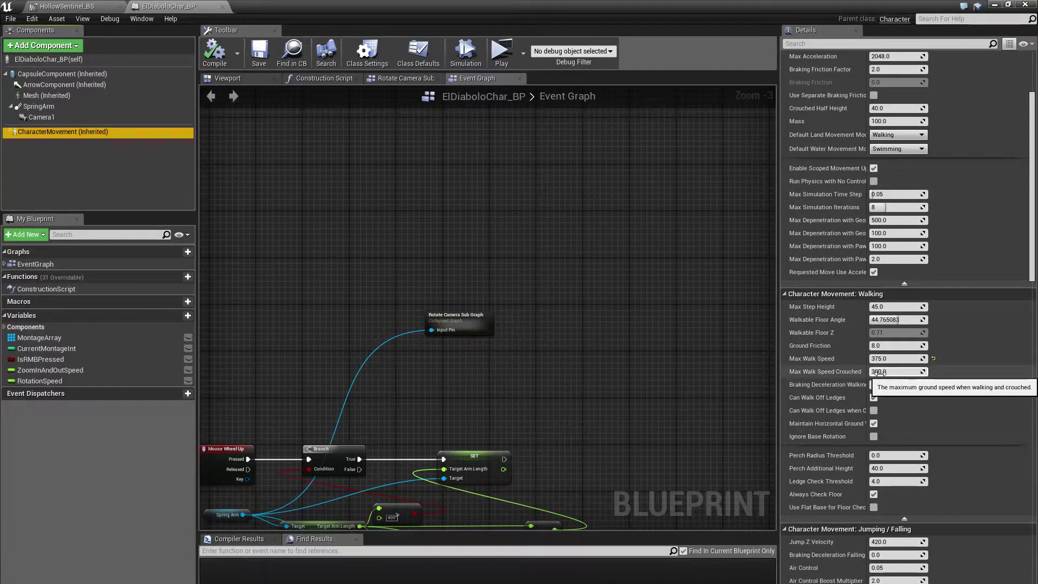
Save and close ElDiaboloChar_BP, set the Speed axis's maximum value in HollowSentinel_BS to 375 and save the blend space
key("ctrl+s")
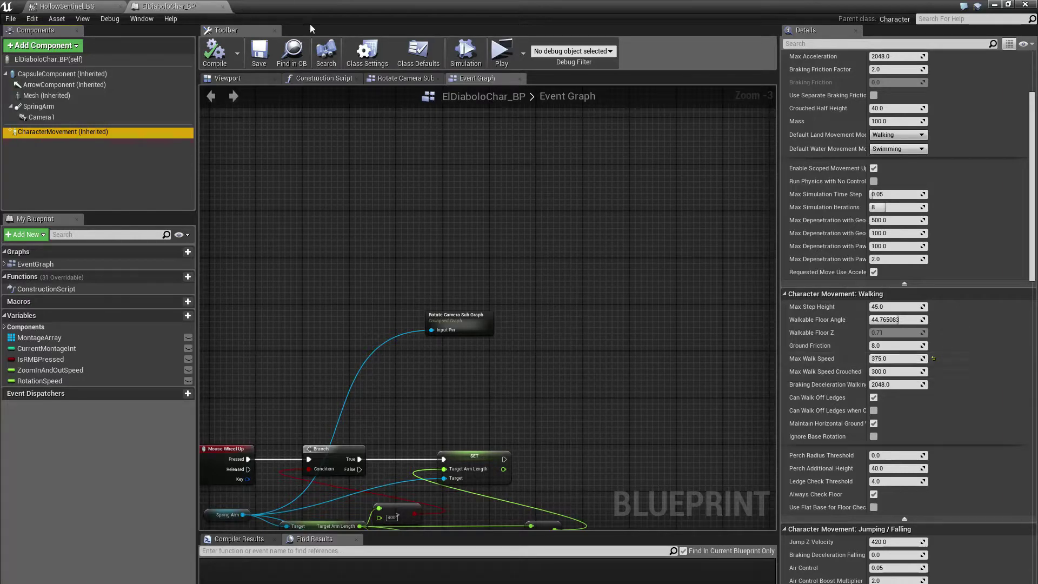
left_click(222, 6)
left_click(130, 184)
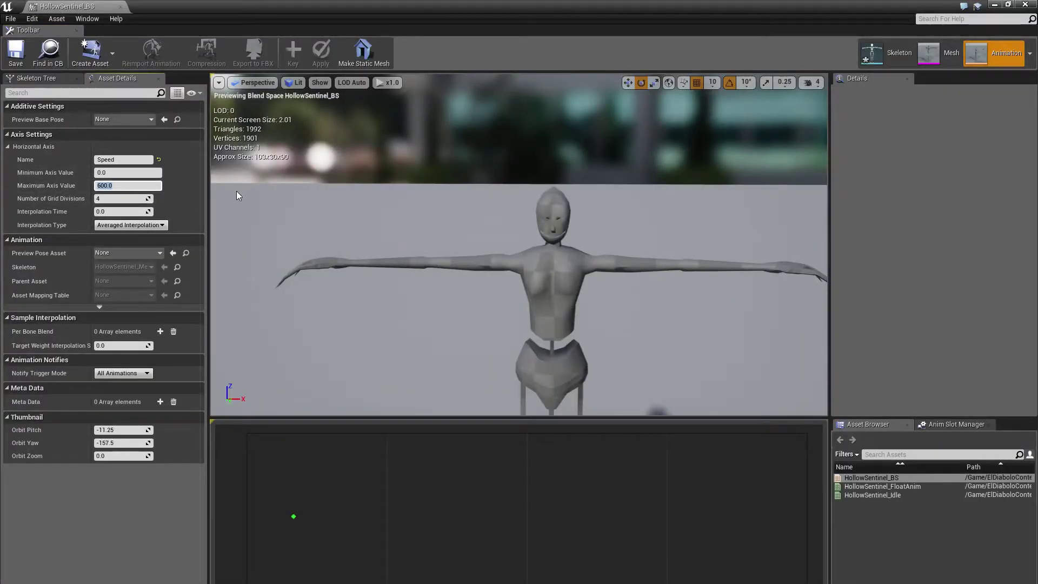
type("375")
key("Return")
left_click(15, 52)
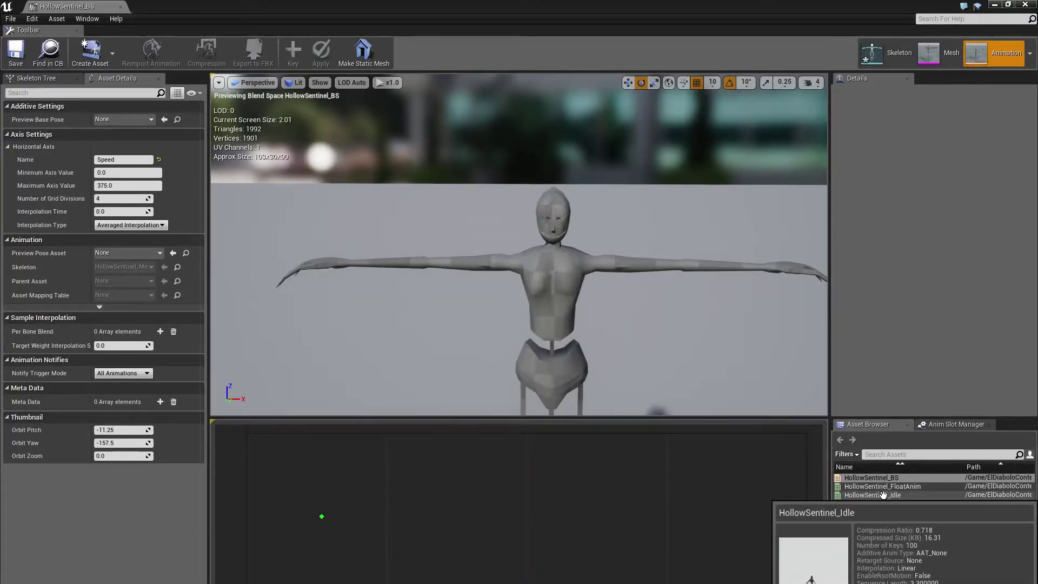
Place HollowSentinel_Idle at the start and HollowSentinel_FloatAnim at the end of the Speed axis, and save the blend space
mouse_move(885, 494)
left_mouse_down()
mouse_move(864, 554)
mouse_move(555, 553)
mouse_move(251, 523)
mouse_move(366, 535)
mouse_move(262, 531)
mouse_move(513, 532)
mouse_move(767, 516)
mouse_move(783, 517)
mouse_move(246, 518)
left_mouse_up()
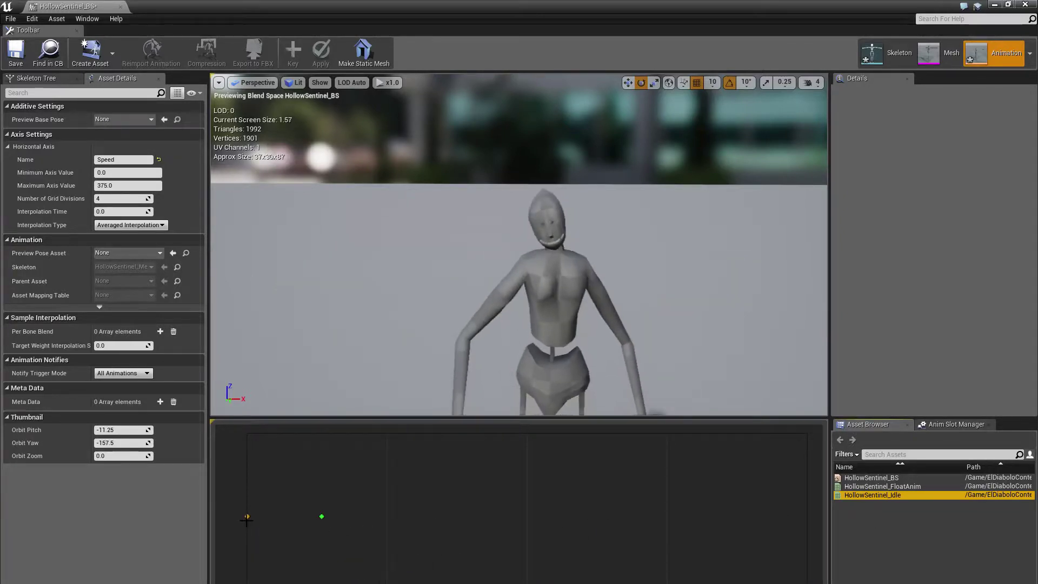
left_click(915, 487)
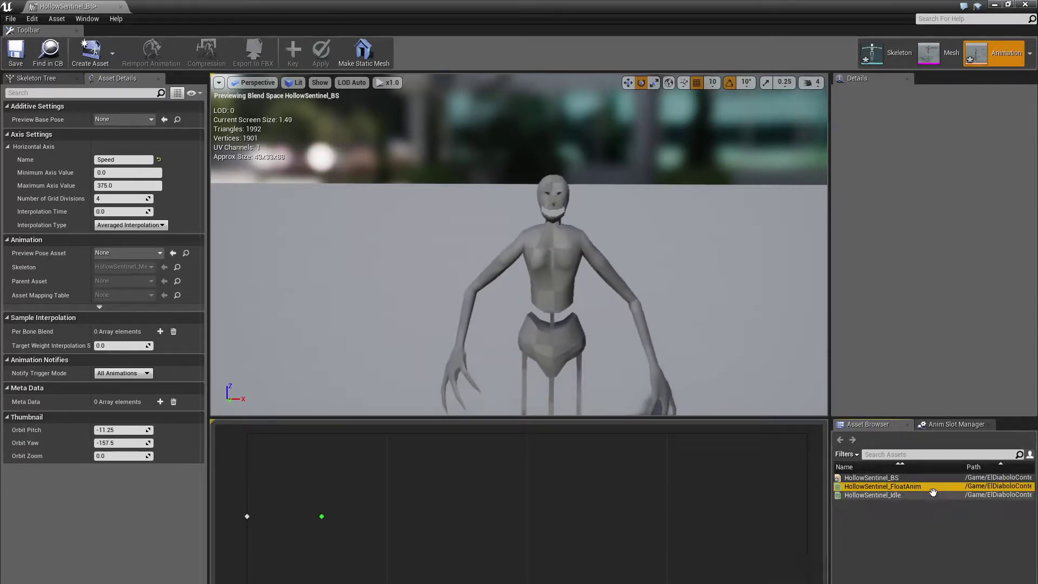
left_click_drag(925, 486, 800, 518)
left_click(15, 52)
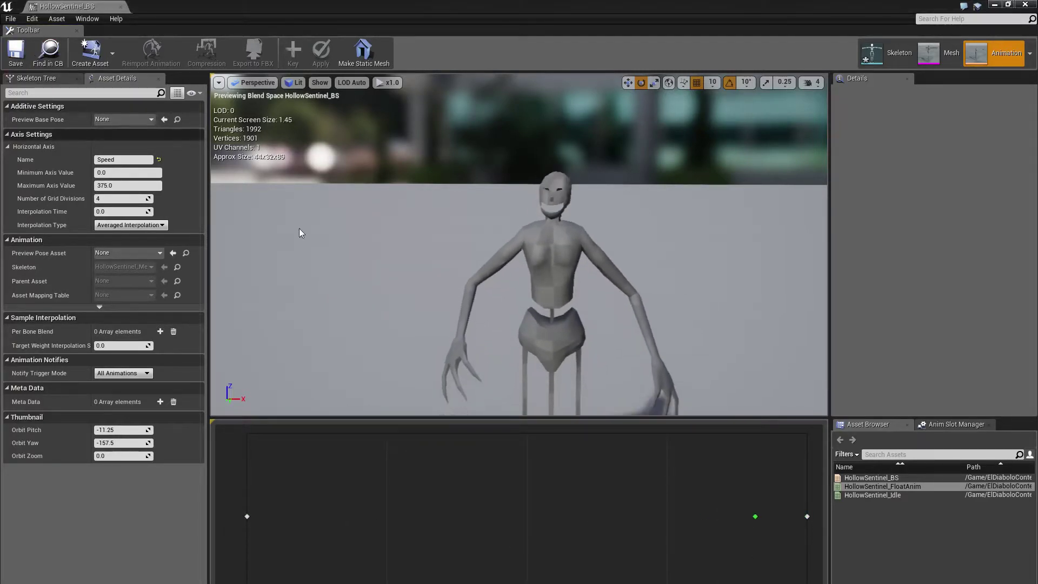
Set the Rate Scale of HollowSentinel_FloatAnim to 3, close the animation editor and save all assets
double_click(915, 487)
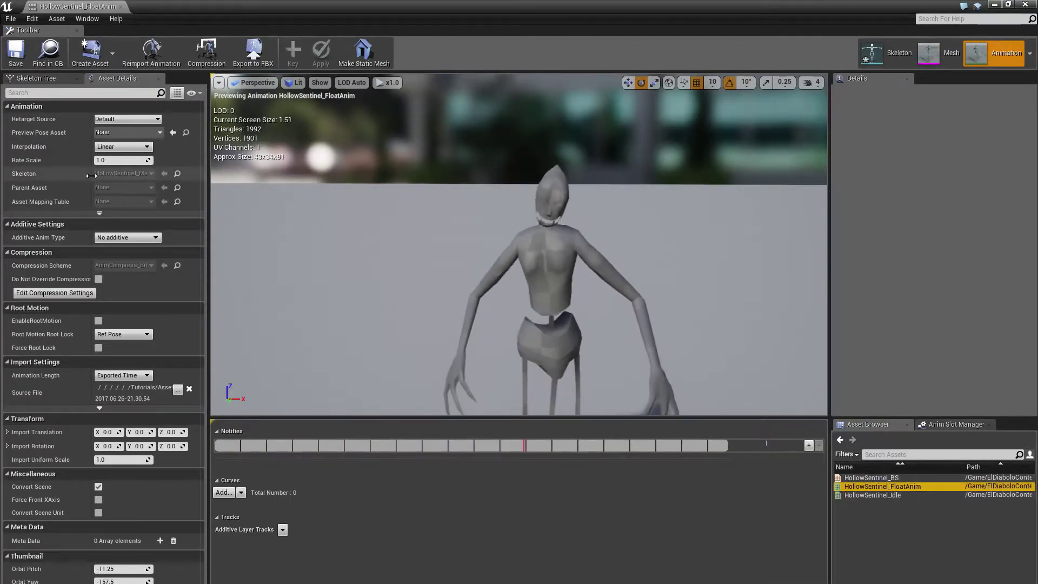
left_click(127, 159)
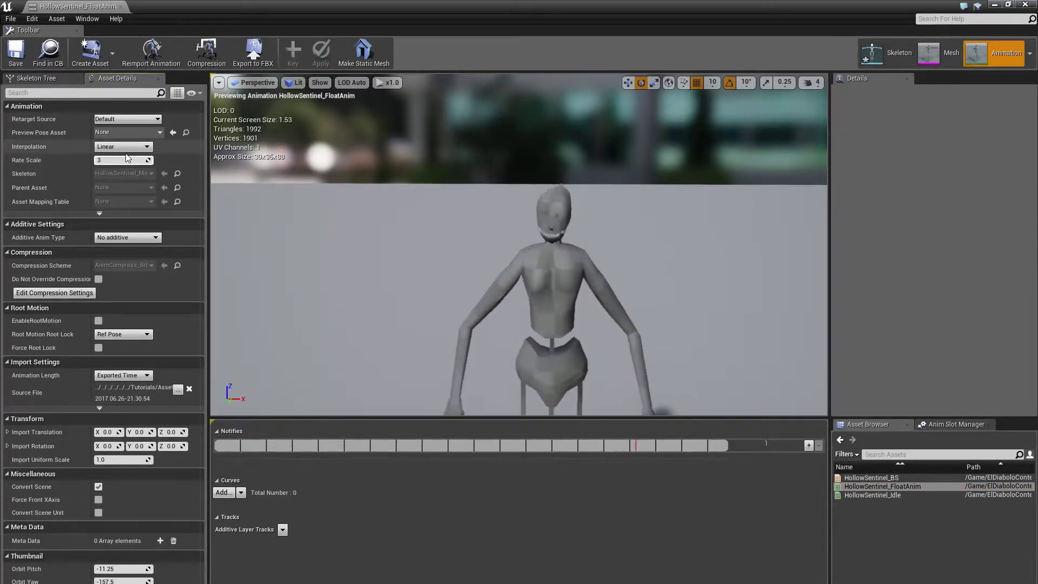
left_click(418, 320)
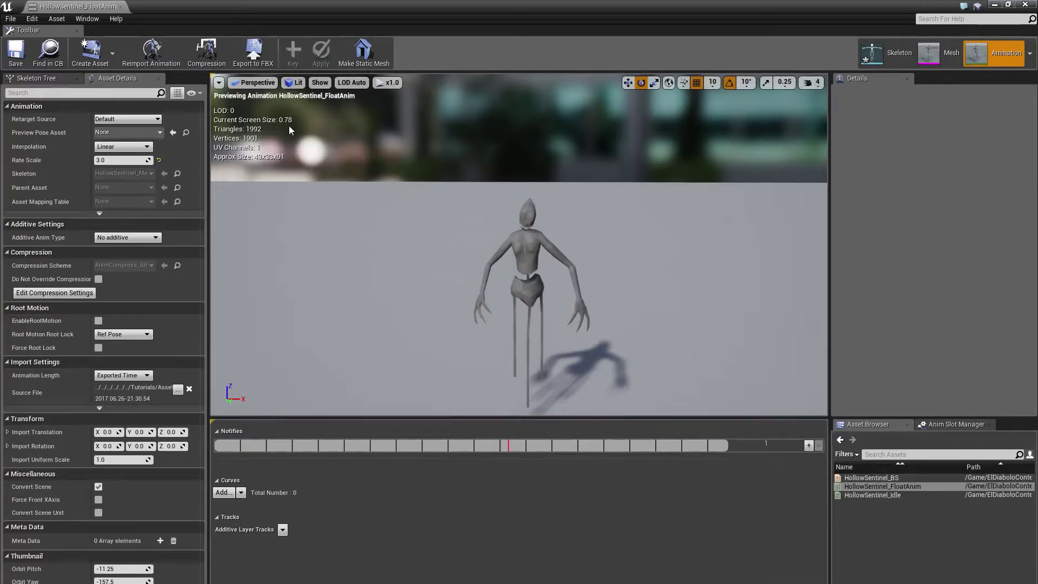
left_click(1024, 5)
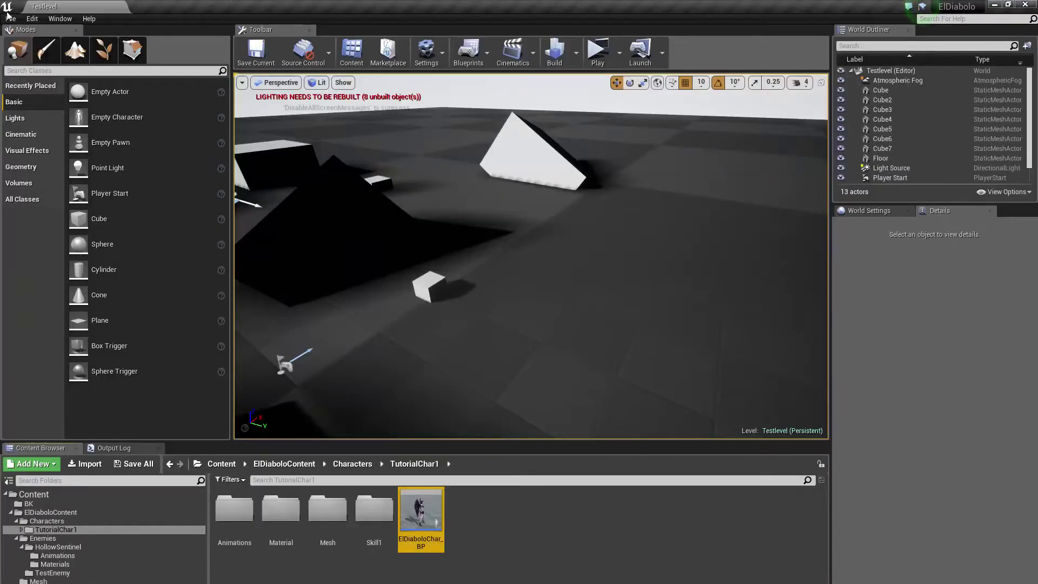
left_click(10, 18)
left_click(32, 112)
left_click(527, 537)
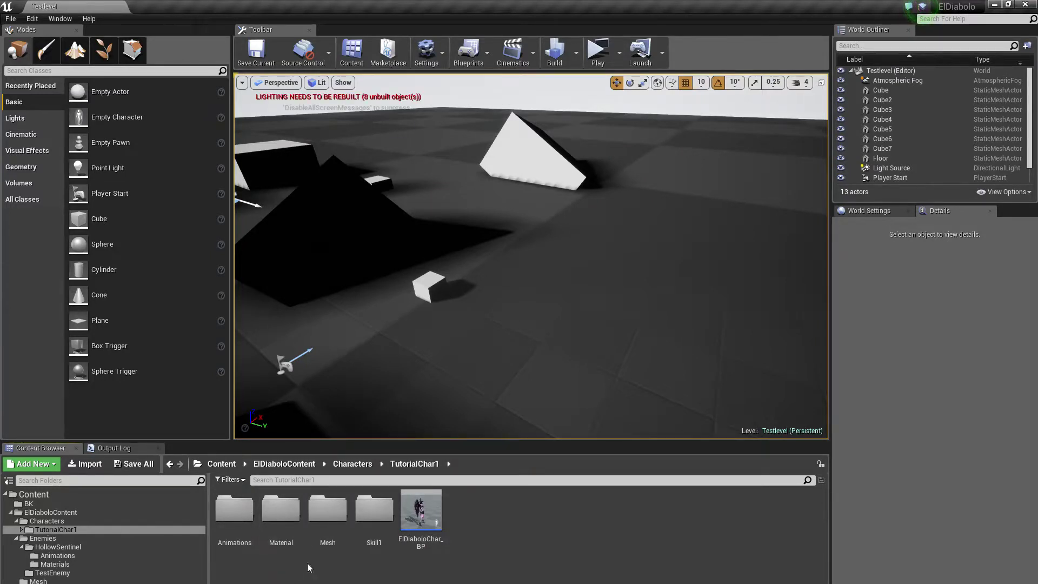
Create an Animation Blueprint targeting HollowSentinel_Mesh_Skeleton in the HollowSentinel Animations folder
double_click(236, 520)
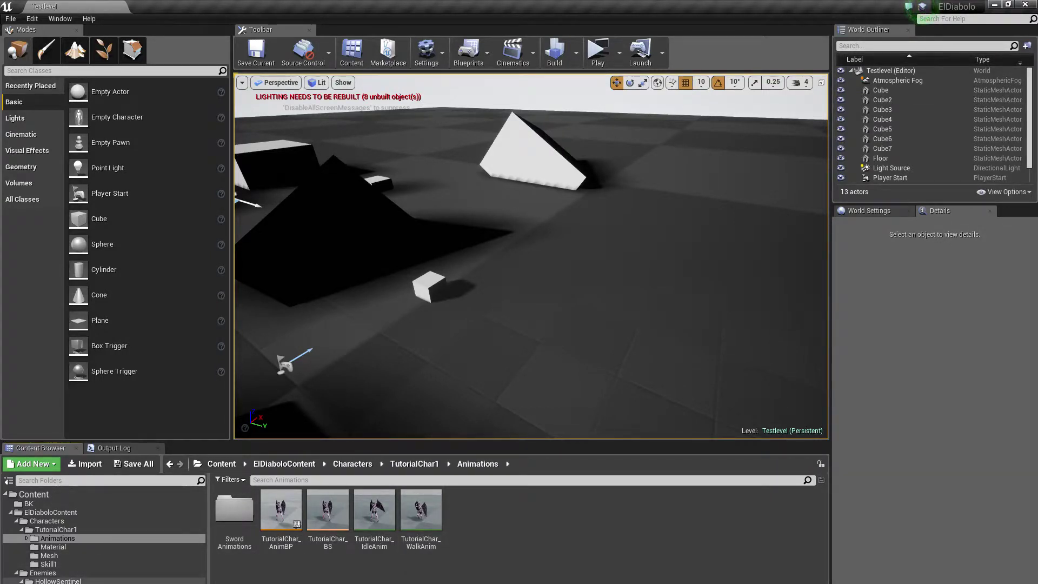
left_click(58, 581)
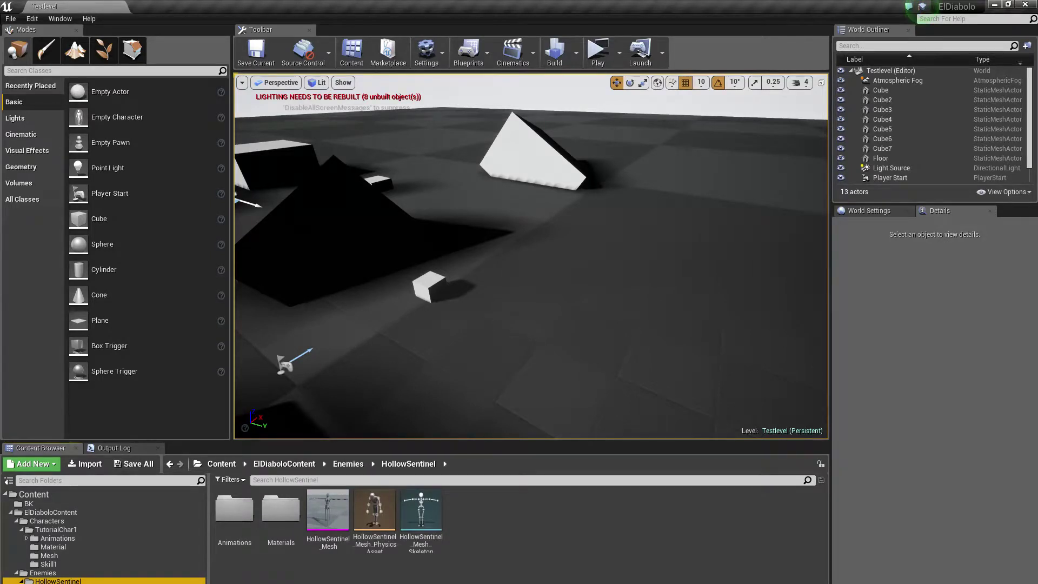
double_click(234, 508)
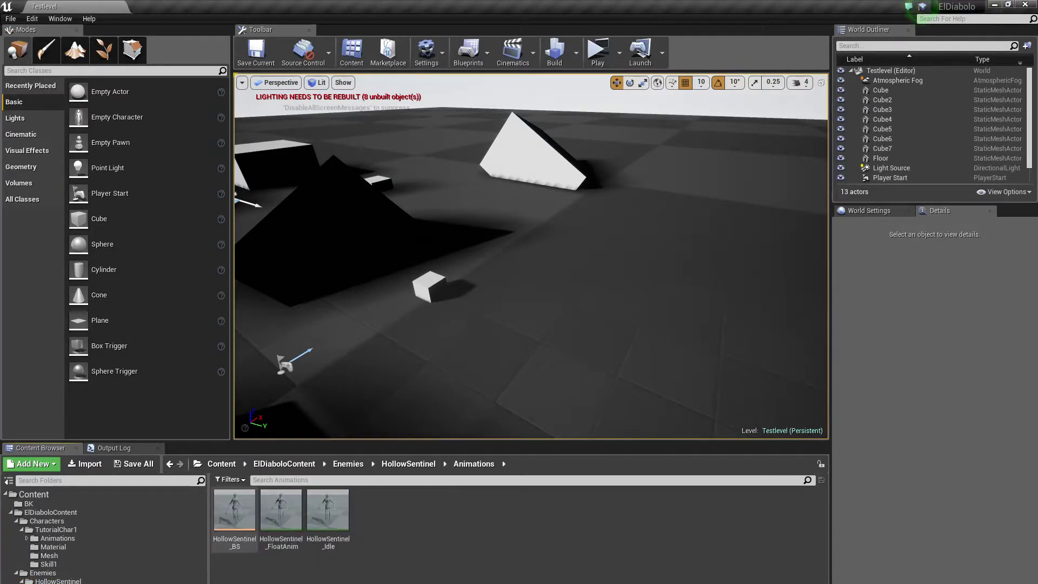
right_click(428, 510)
mouse_move(483, 384)
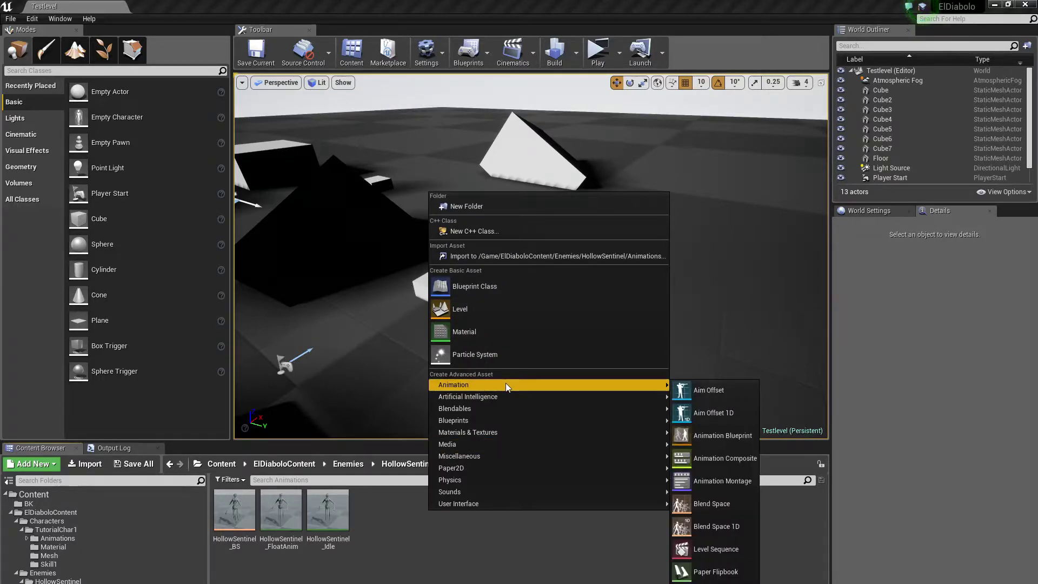
left_click(722, 435)
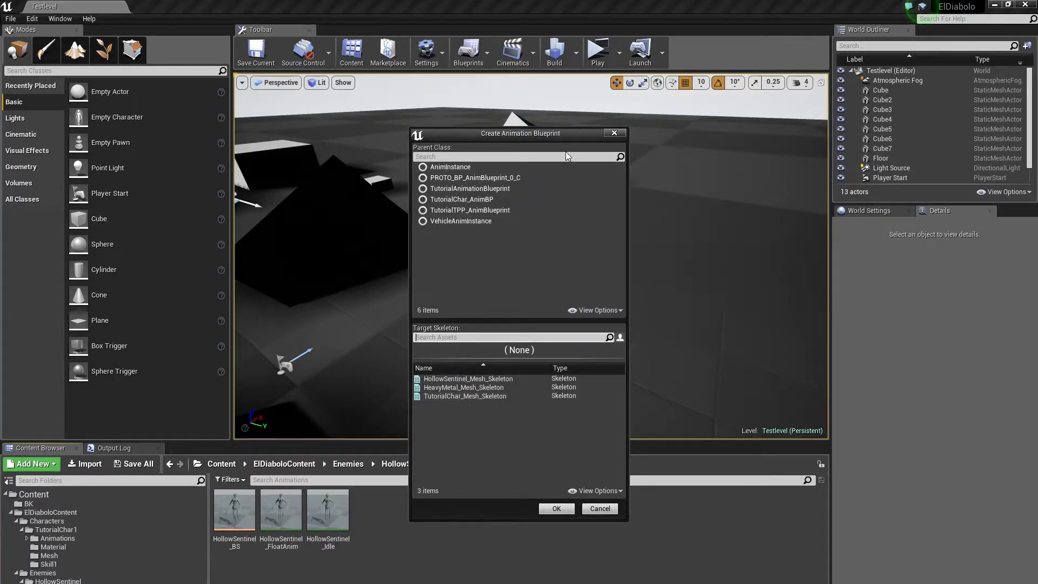
left_click(479, 379)
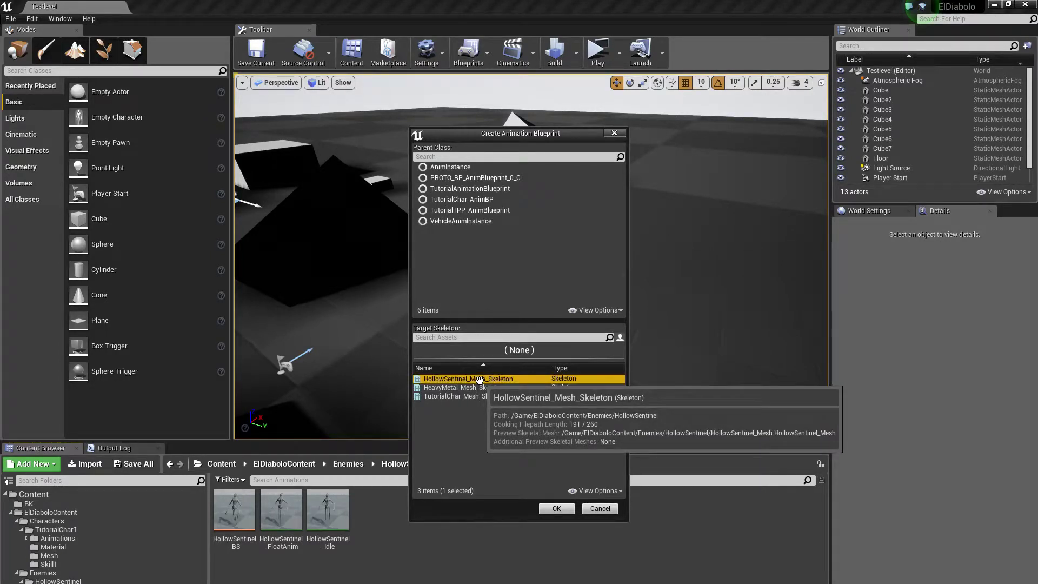
left_click(556, 508)
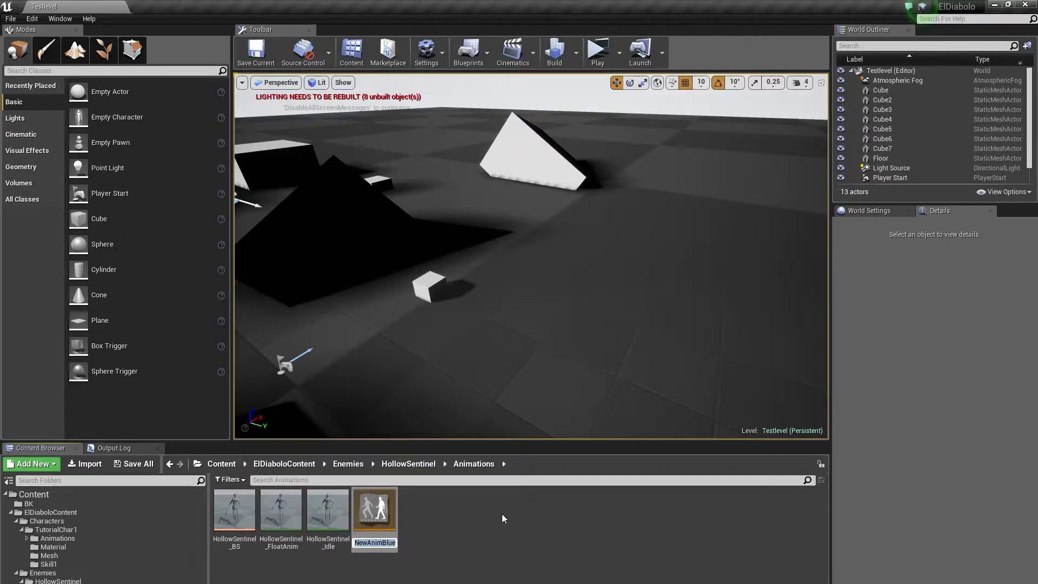
Name the new Animation Blueprint HollowSentinel_AnimBP and save all unsaved assets
type("HollowSentin")
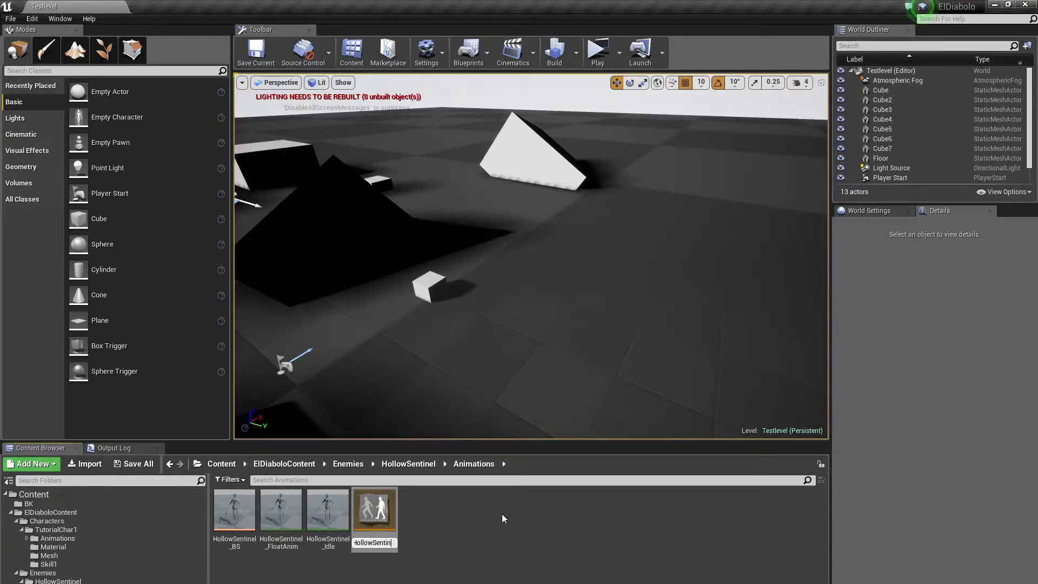
type("el_AnimBP")
key("Return")
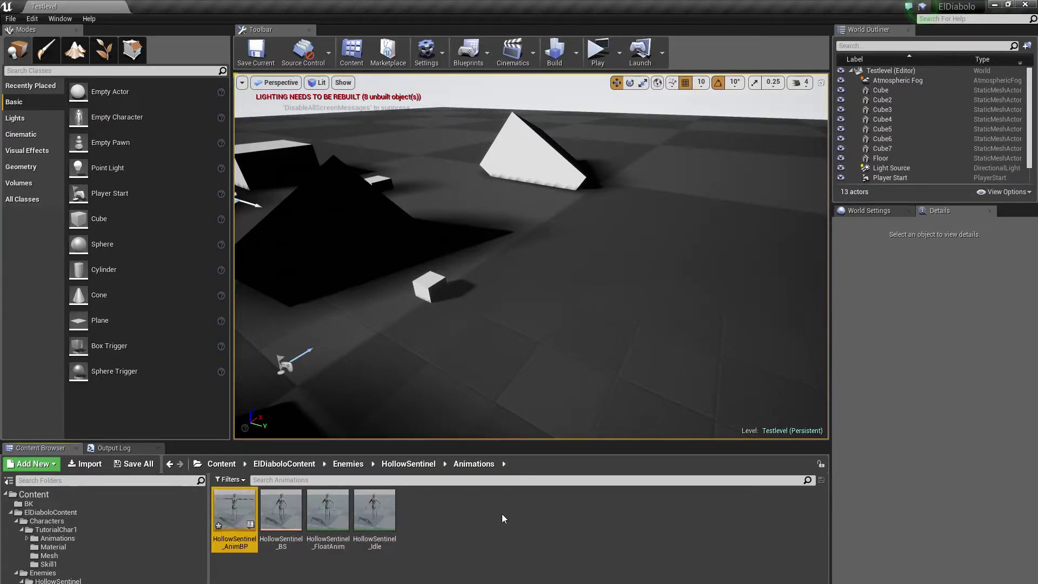
left_click(10, 19)
left_click(44, 110)
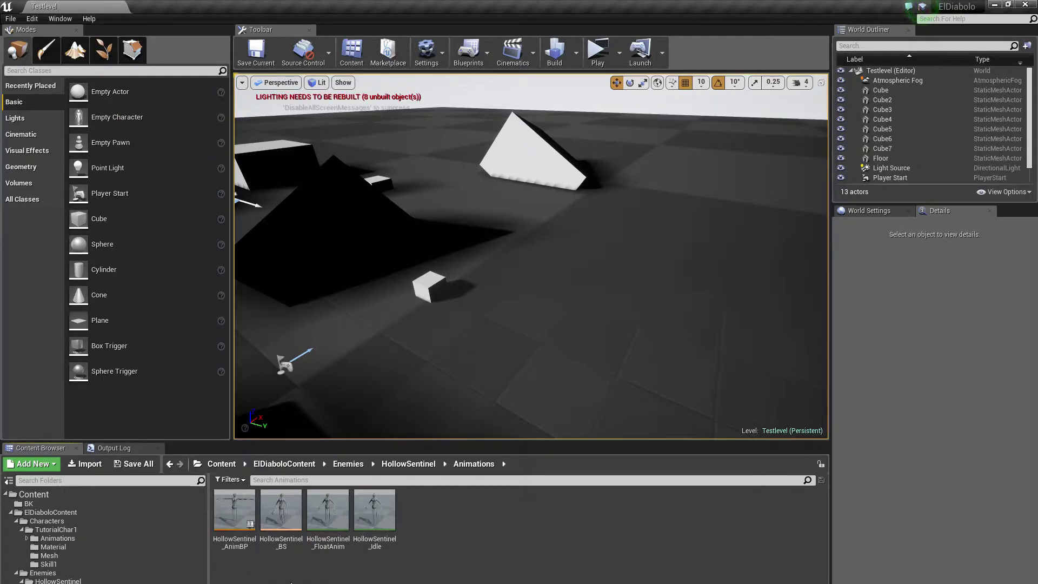
Open HollowSentinel_AnimBP and add a new state machine to its Anim Graph near the Final Animation Pose node
double_click(238, 503)
right_click_drag(481, 379, 441, 419)
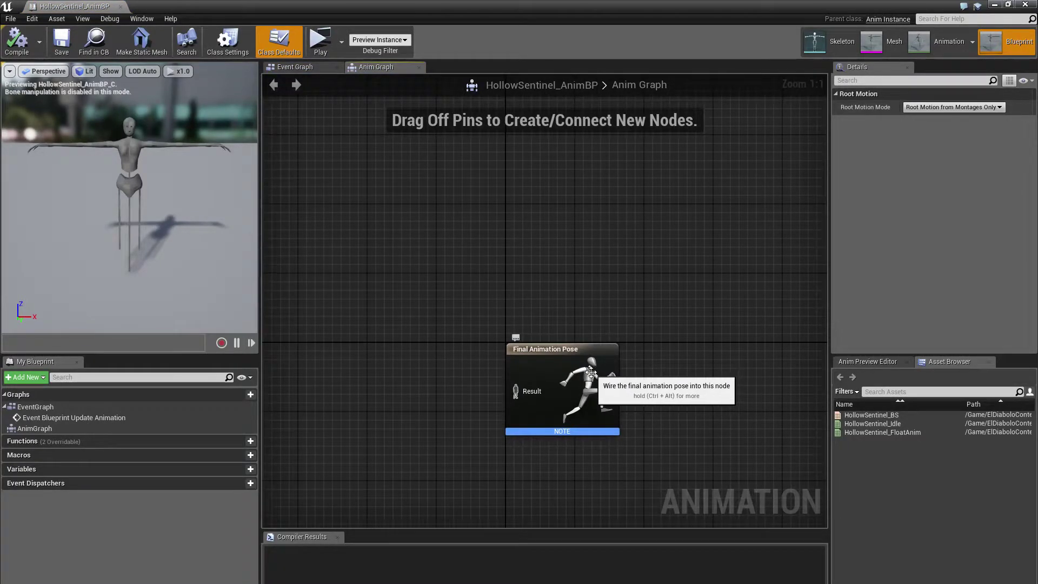
right_click_drag(470, 360, 513, 351)
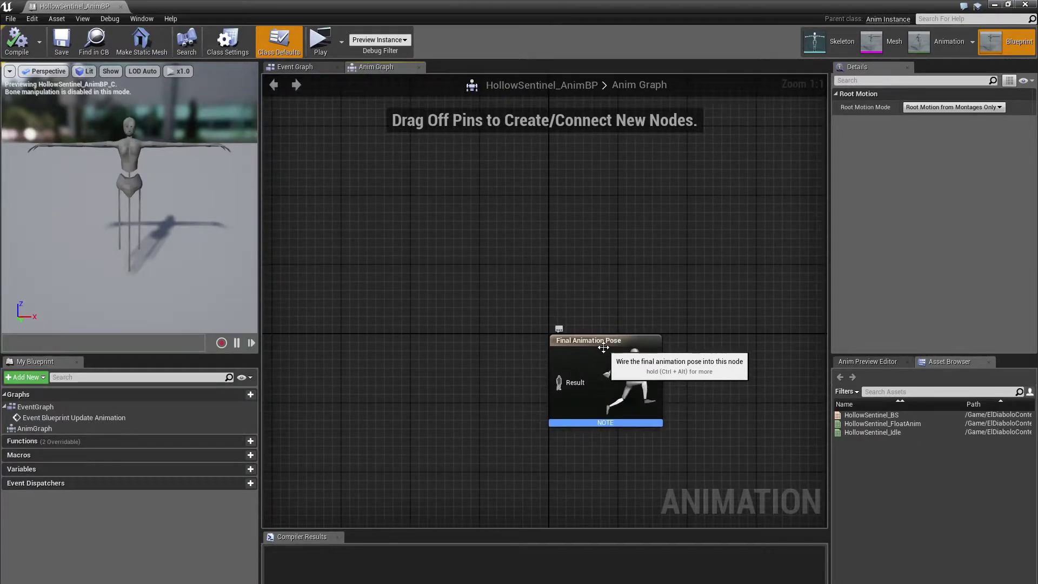
left_click_drag(696, 285, 480, 273)
right_click_drag(613, 251, 641, 271)
right_click(394, 297)
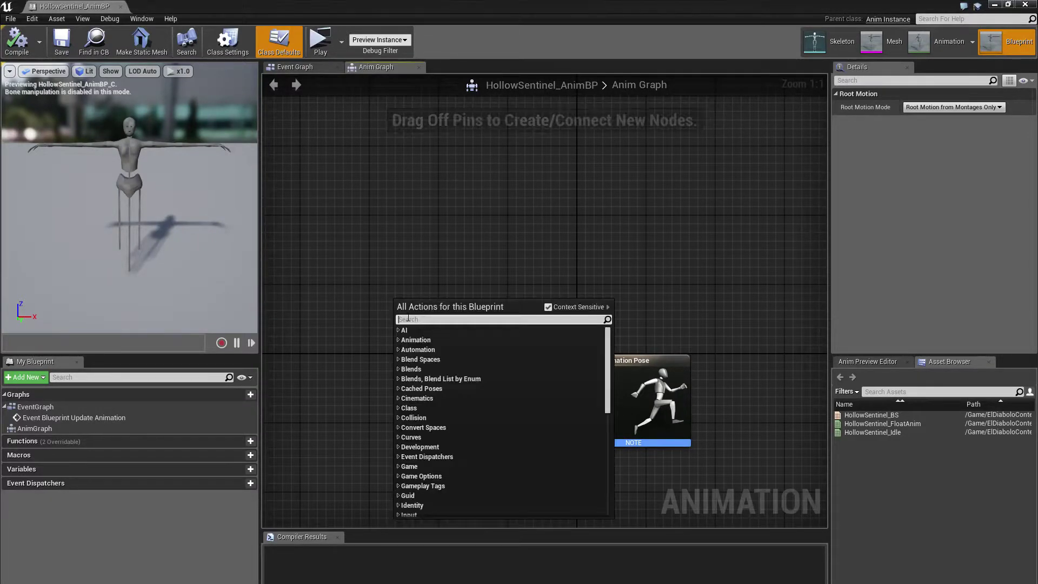
type("sate")
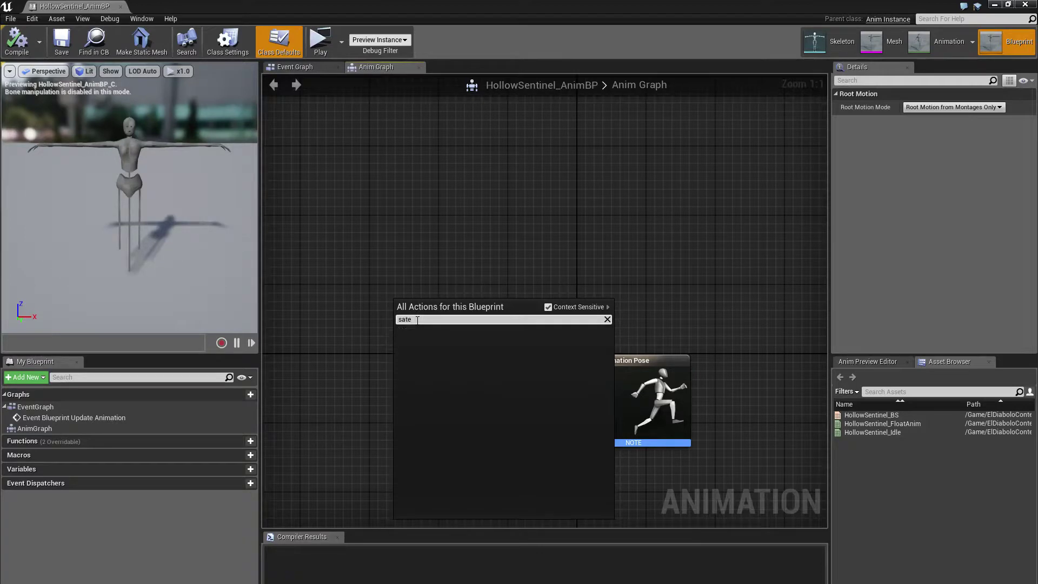
key("BackSpace")
key("BackSpace")
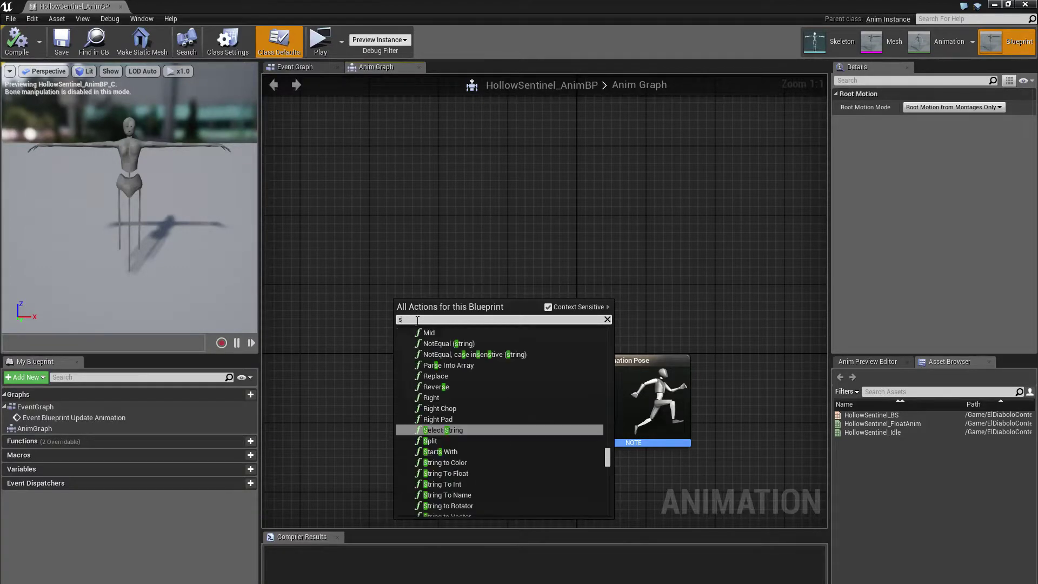
type("tate")
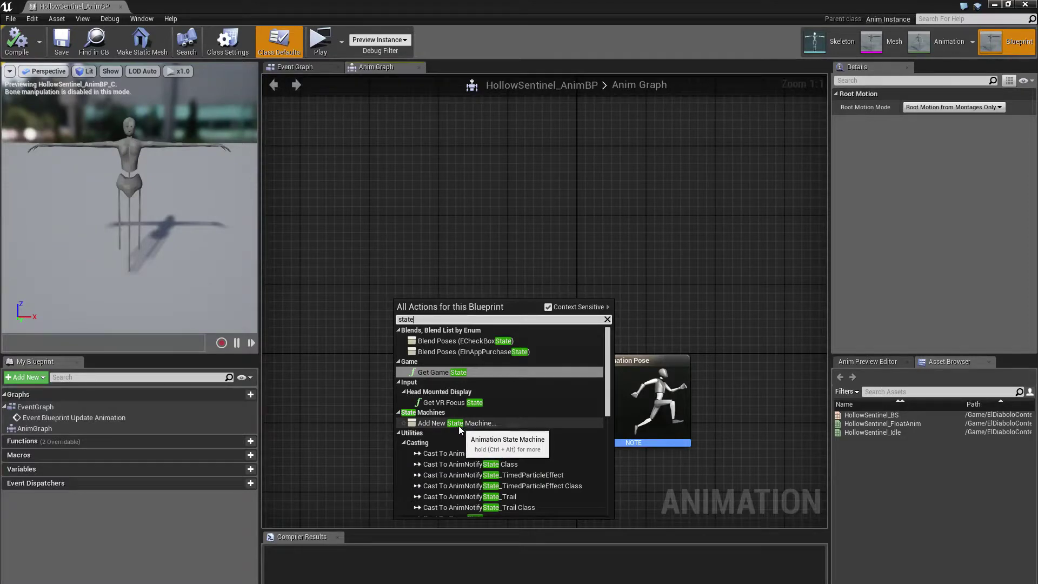
left_click(458, 423)
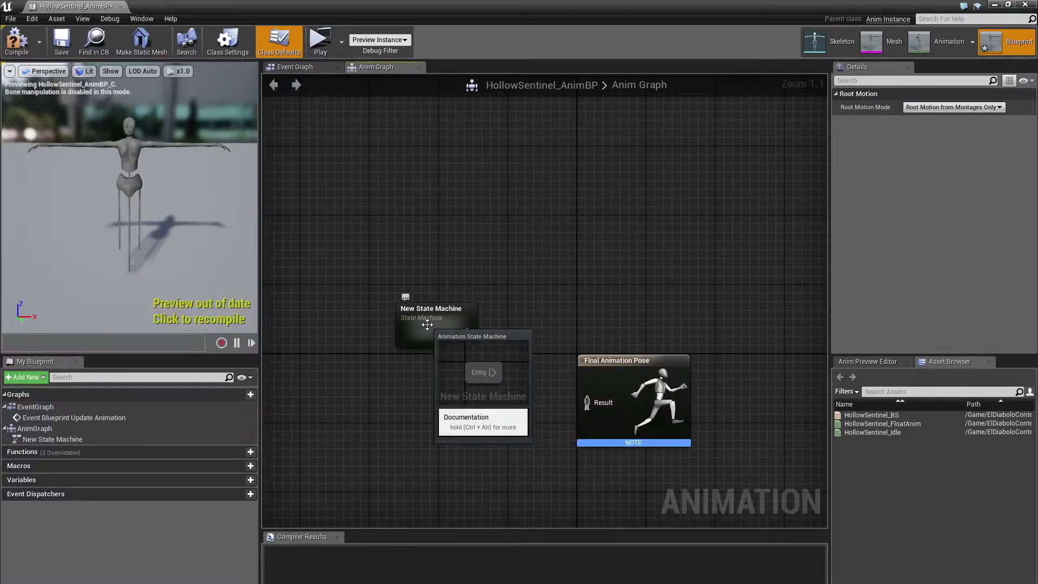
Rename the new state machine Motion, then compile and save the Animation Blueprint
left_click(427, 324)
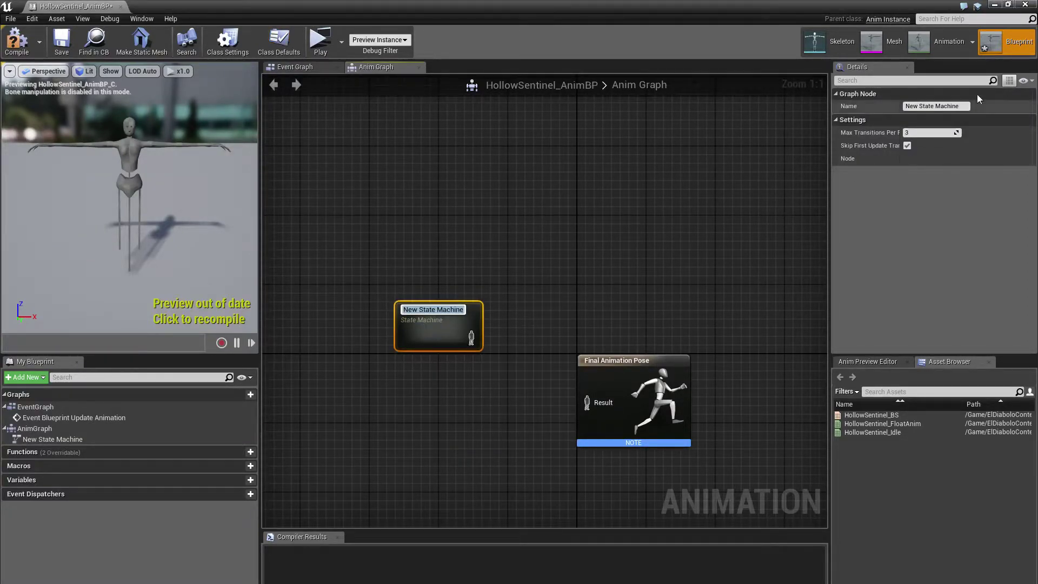
left_click(960, 106)
left_click_drag(960, 106, 911, 106)
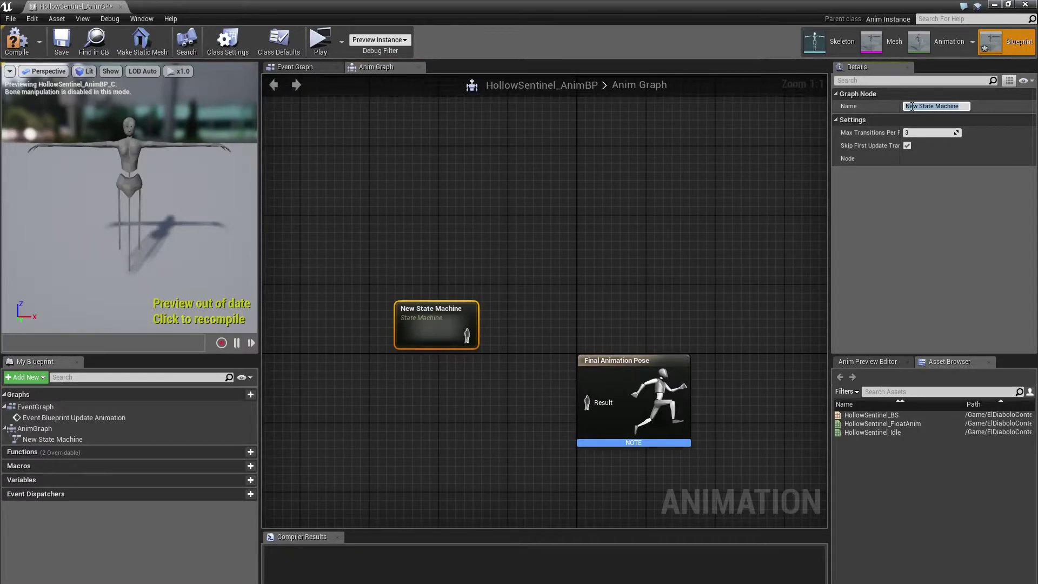
type("Mot")
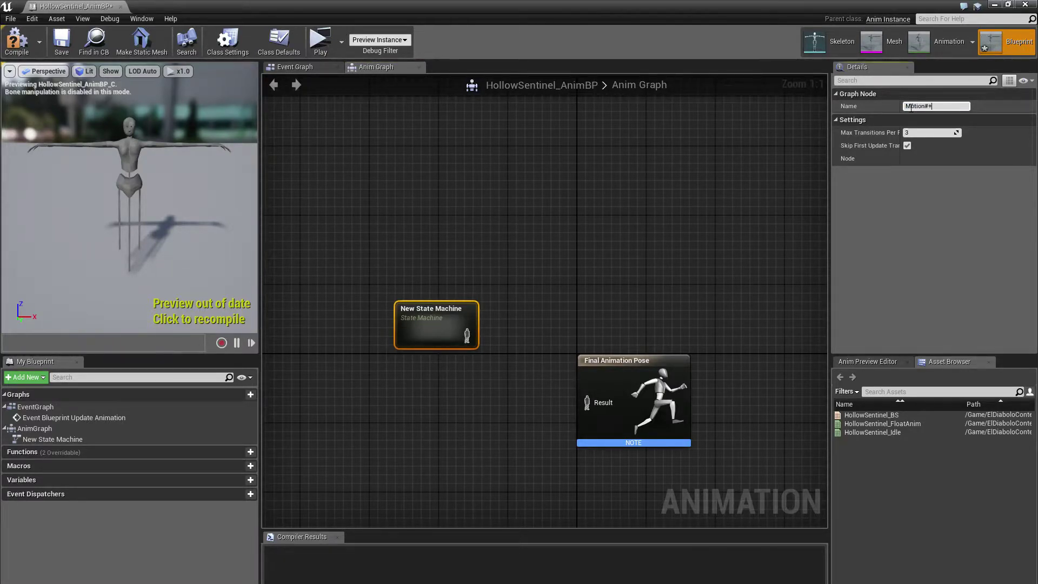
type("ion")
key("Return")
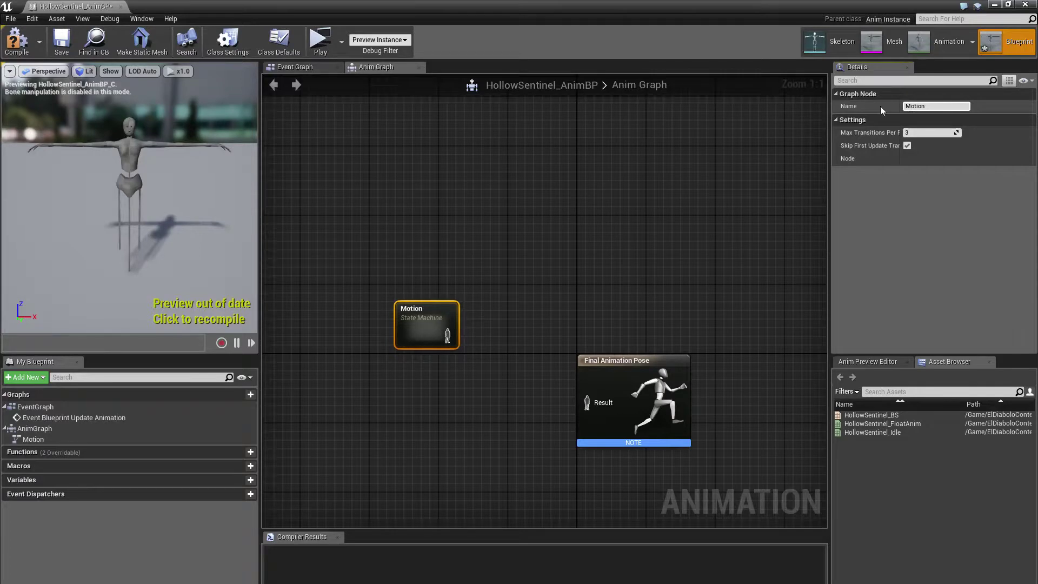
left_click(63, 49)
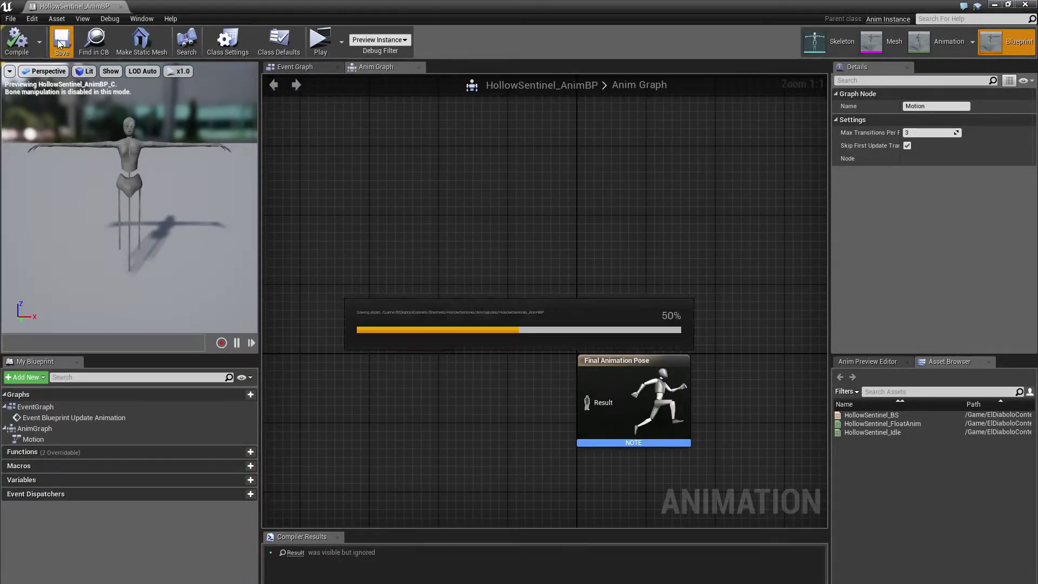
Reposition the Motion state machine node to the left of Final Animation Pose, roughly level with it
left_click_drag(431, 325, 384, 376)
right_click_drag(540, 390, 598, 354)
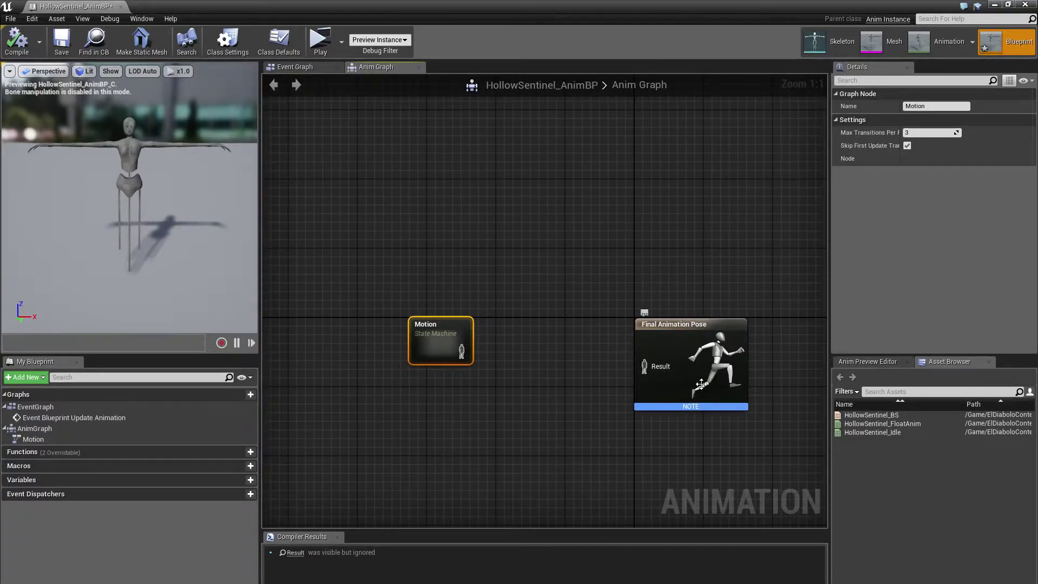
left_click_drag(454, 325, 437, 334)
right_click_drag(437, 333, 392, 343)
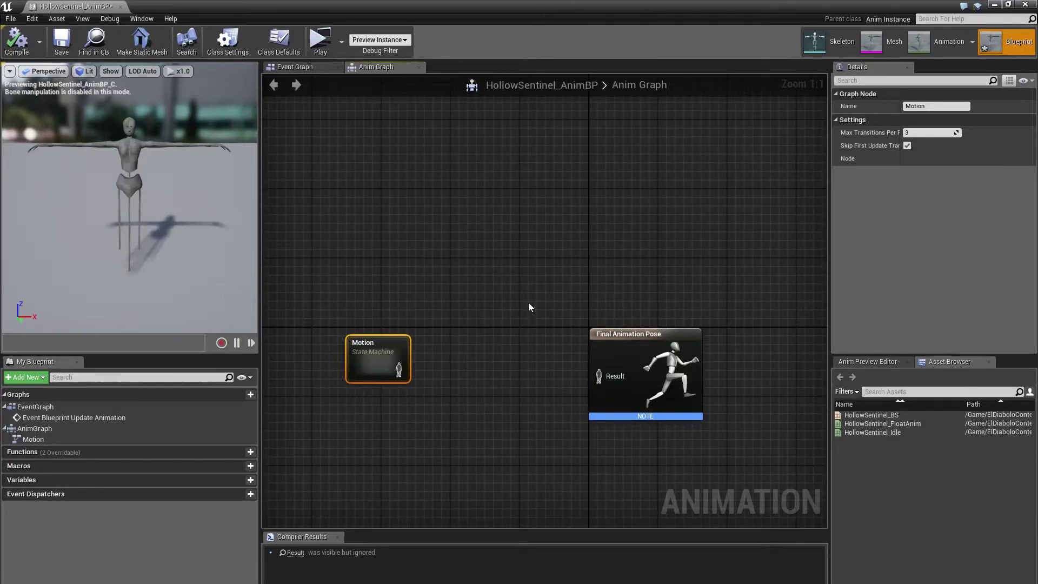
Add a Slot 'DefaultSlot' node to the Anim Graph between the Motion state machine and Final Animation Pose
left_click(482, 337)
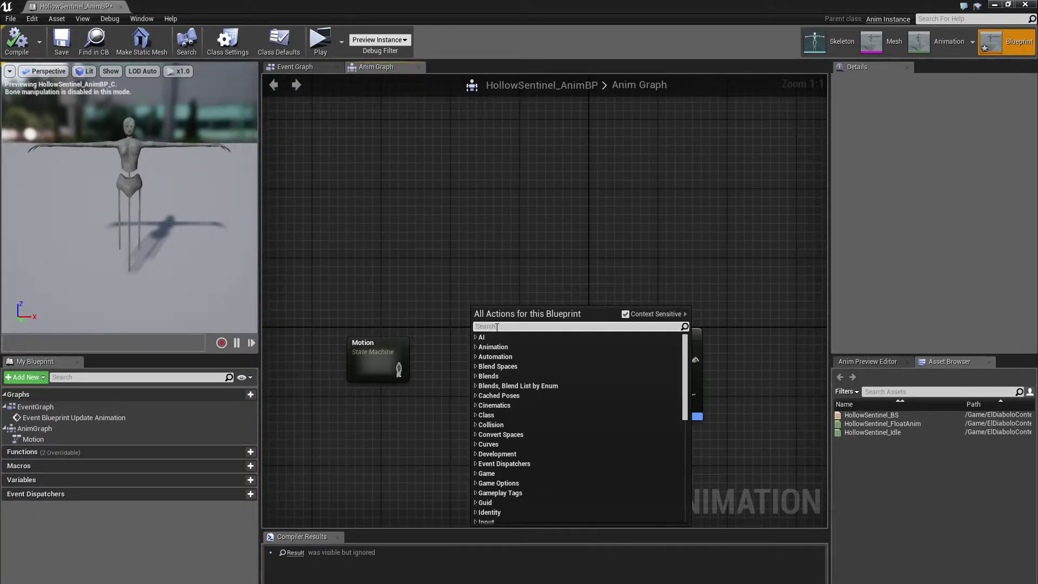
type("slot")
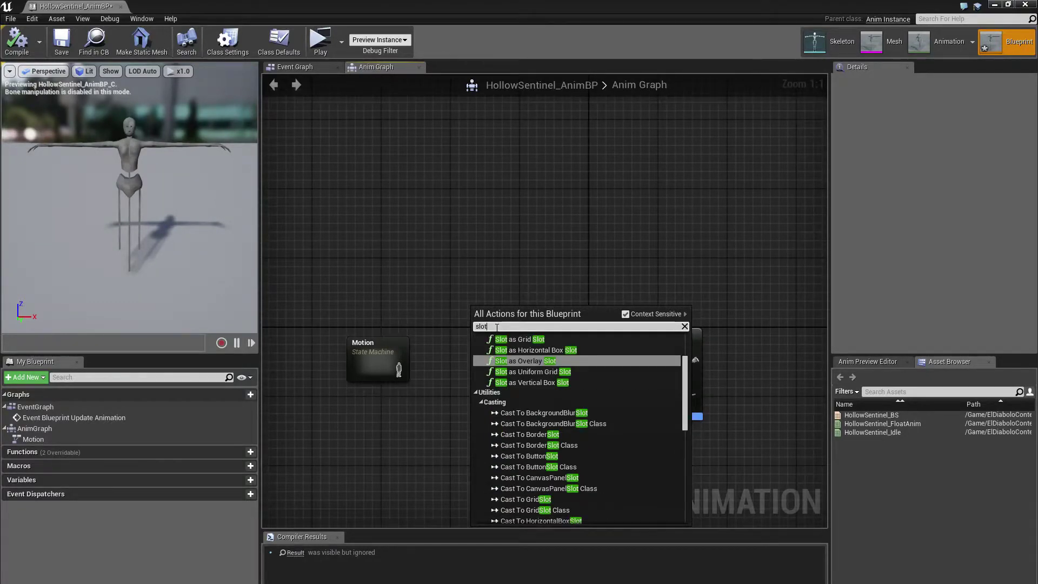
scroll(524, 413, "up", 3)
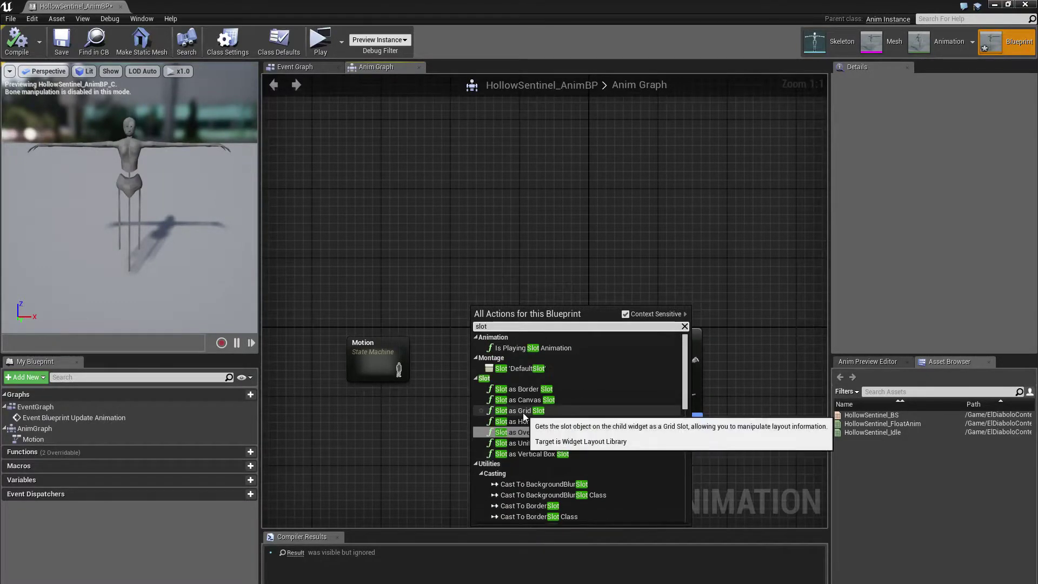
left_click(520, 367)
left_click_drag(513, 324, 502, 373)
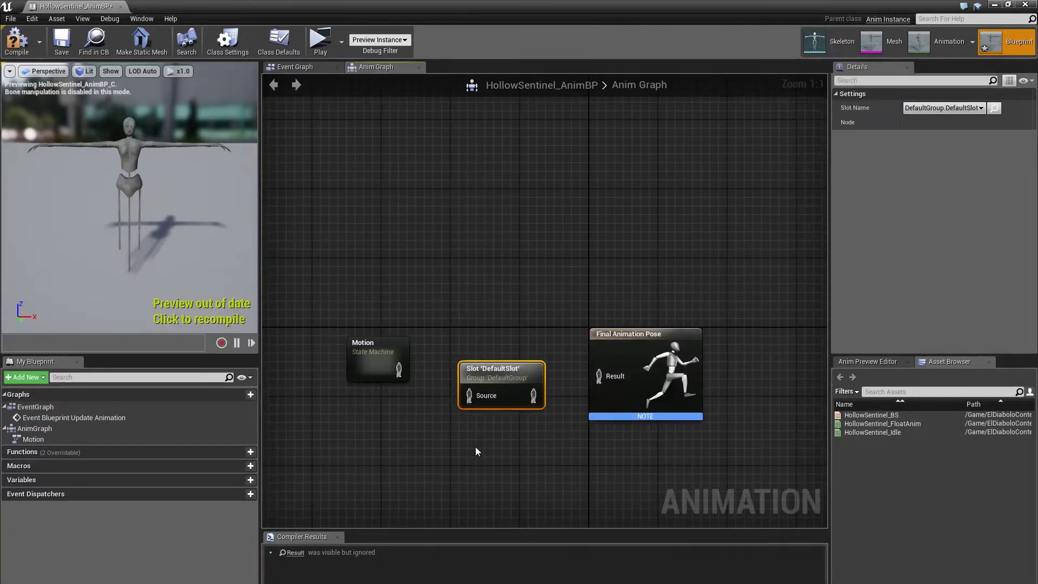
Align the DefaultSlot node level with the Motion node and widen the spacing between the two nodes
right_click_drag(473, 449, 517, 427)
left_click_drag(548, 359, 538, 344)
left_click_drag(513, 432, 540, 322)
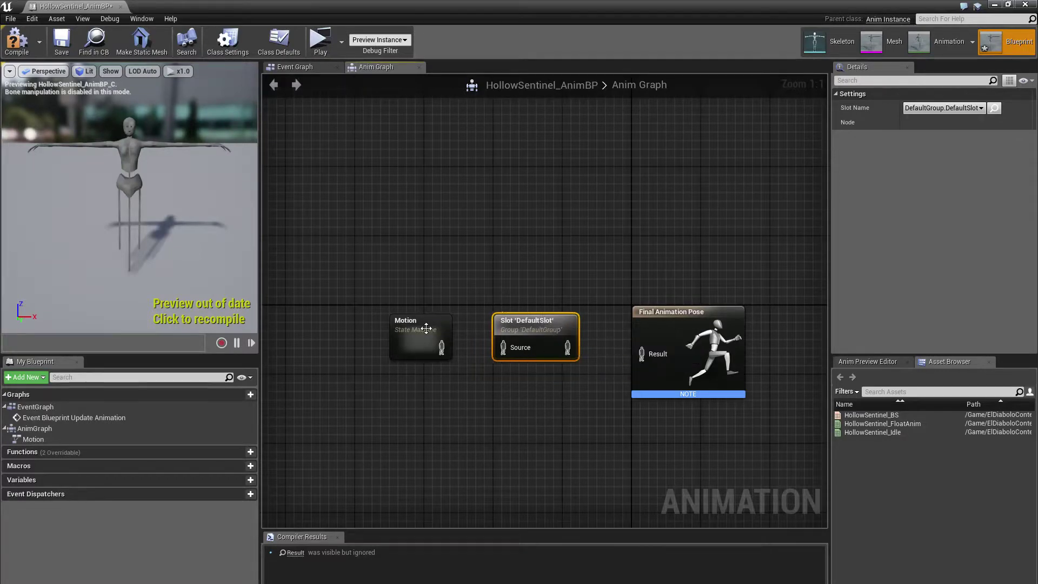
left_click_drag(426, 336, 400, 336)
left_click(459, 340)
right_click_drag(459, 340, 463, 361)
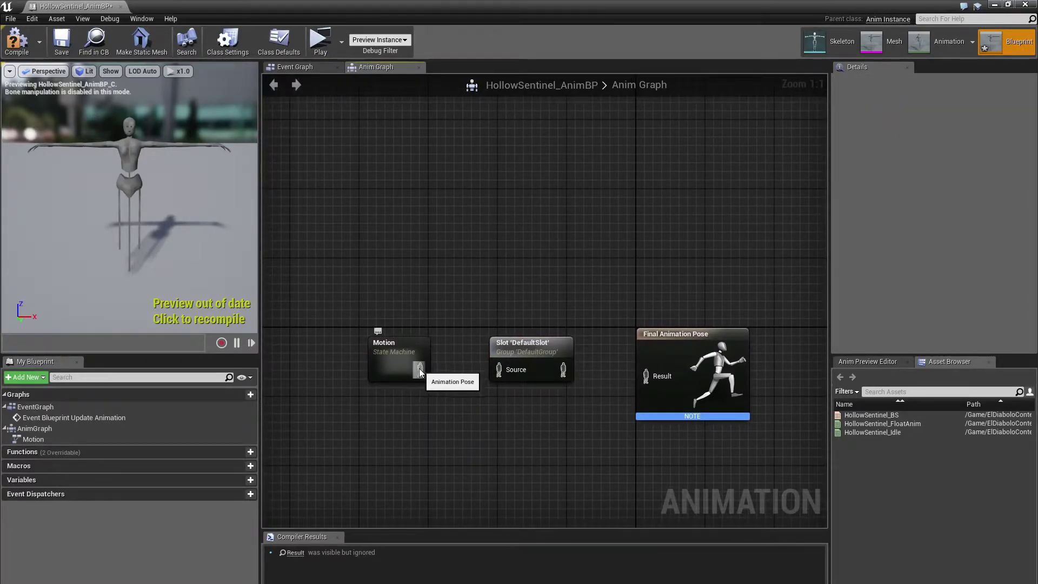
Wire Motion through the DefaultSlot node into the Result of Final Animation Pose, then compile and save the Animation Blueprint
left_click_drag(420, 369, 499, 369)
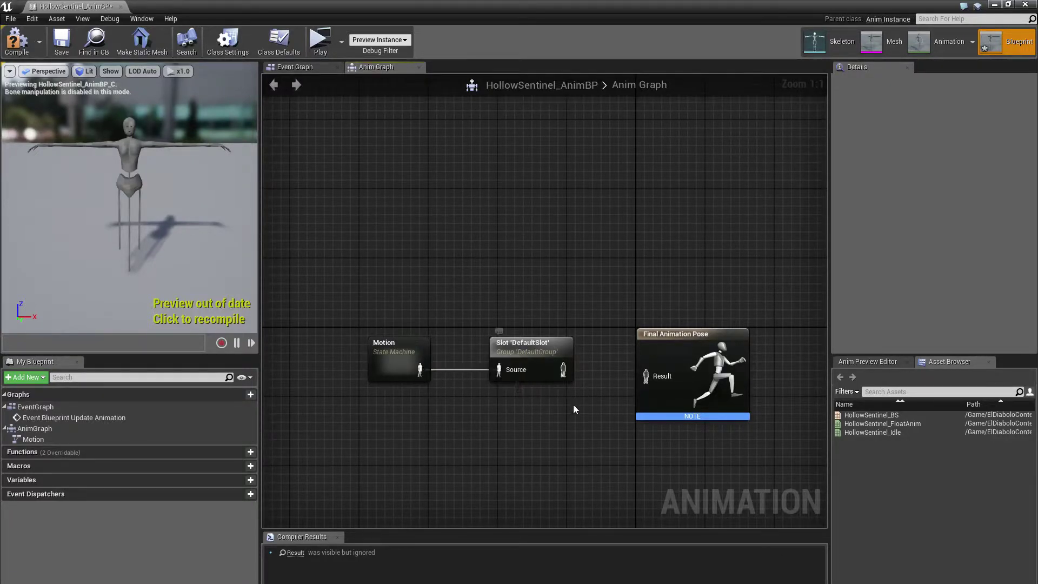
right_click_drag(573, 404, 486, 414)
left_click_drag(477, 380, 565, 390)
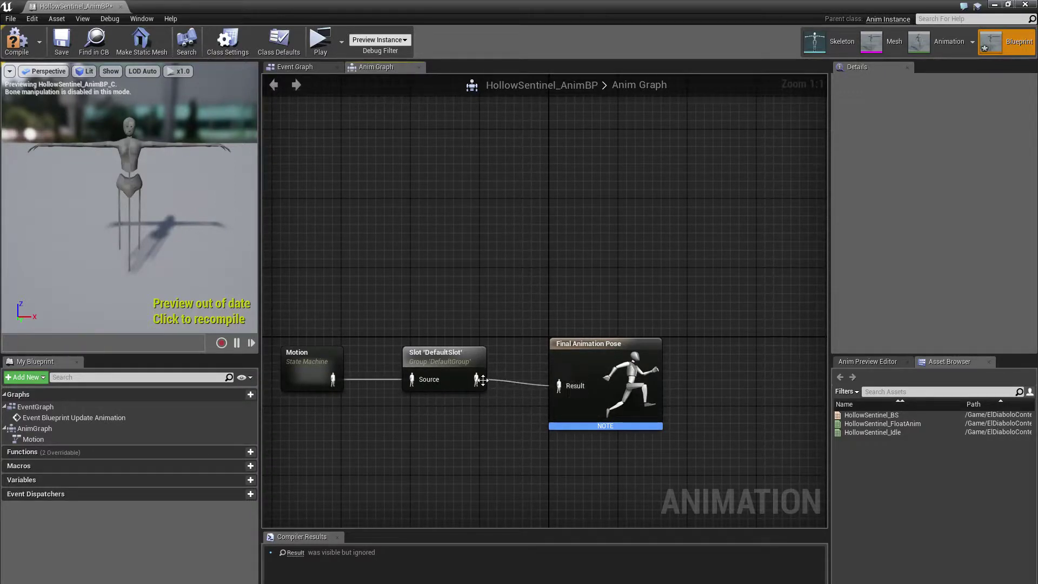
right_click_drag(490, 328, 533, 291)
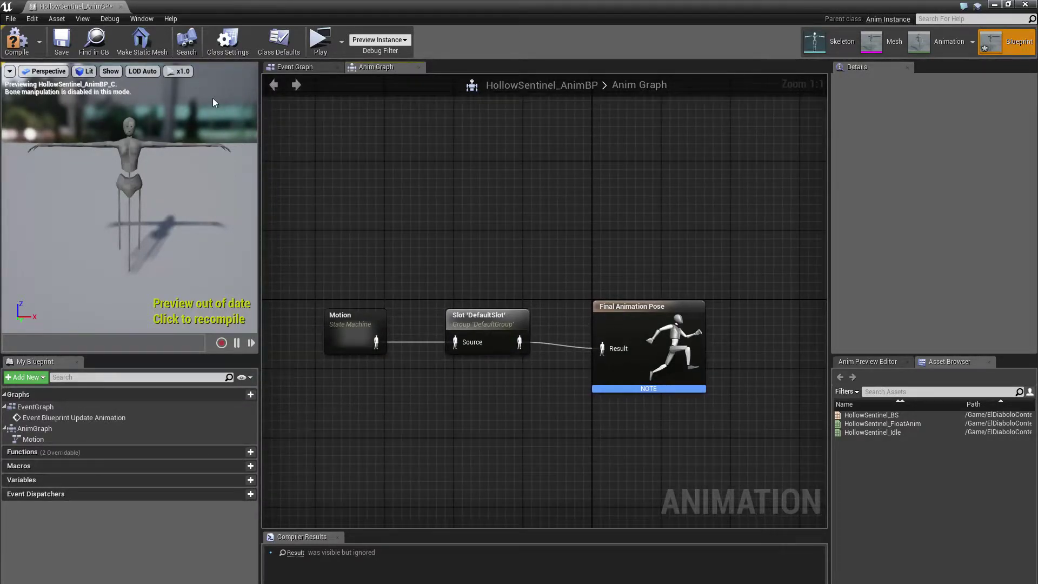
left_click(17, 40)
left_click(61, 40)
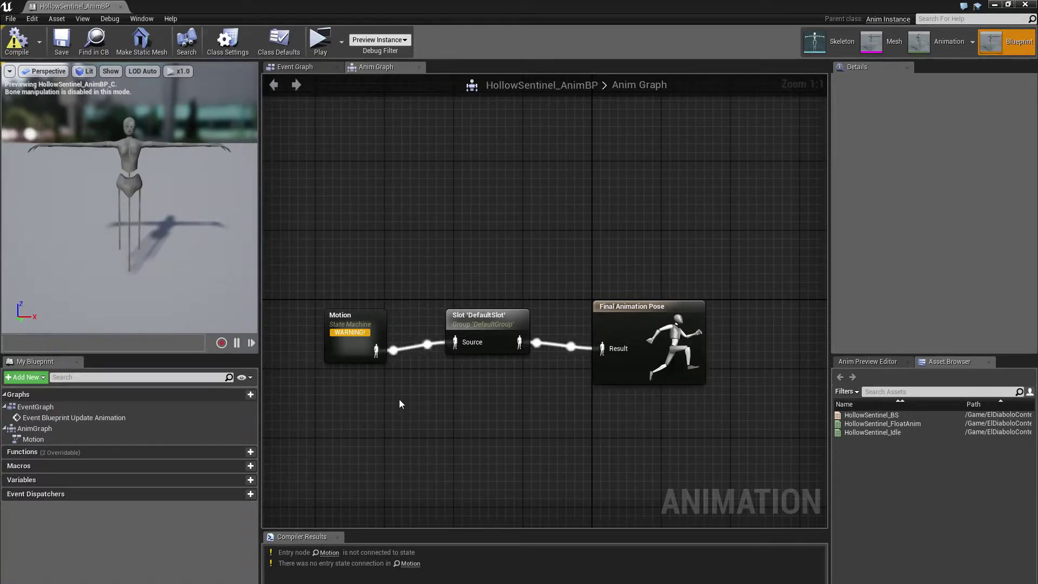
Shift the Motion node slightly up and away from the slot node, and open its state machine graph
left_click_drag(357, 330, 331, 312)
right_click_drag(332, 313, 393, 345)
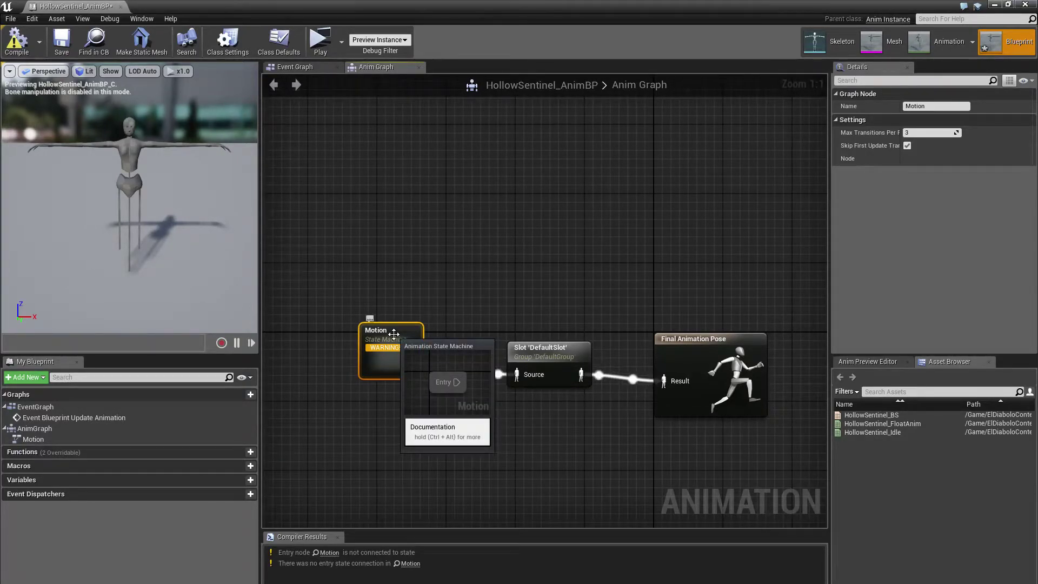
left_click(452, 358)
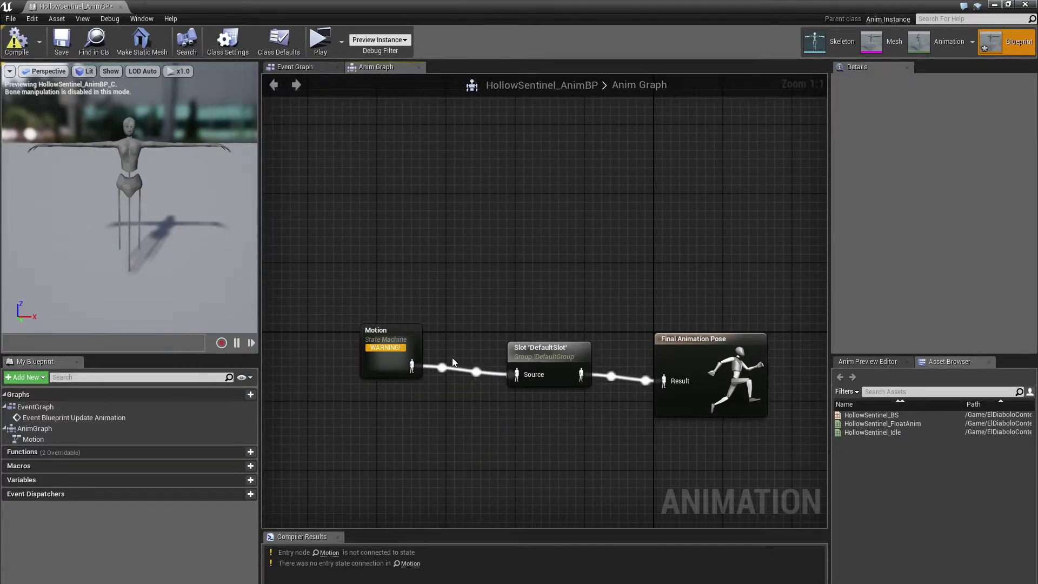
double_click(388, 335)
right_click_drag(593, 250, 500, 383)
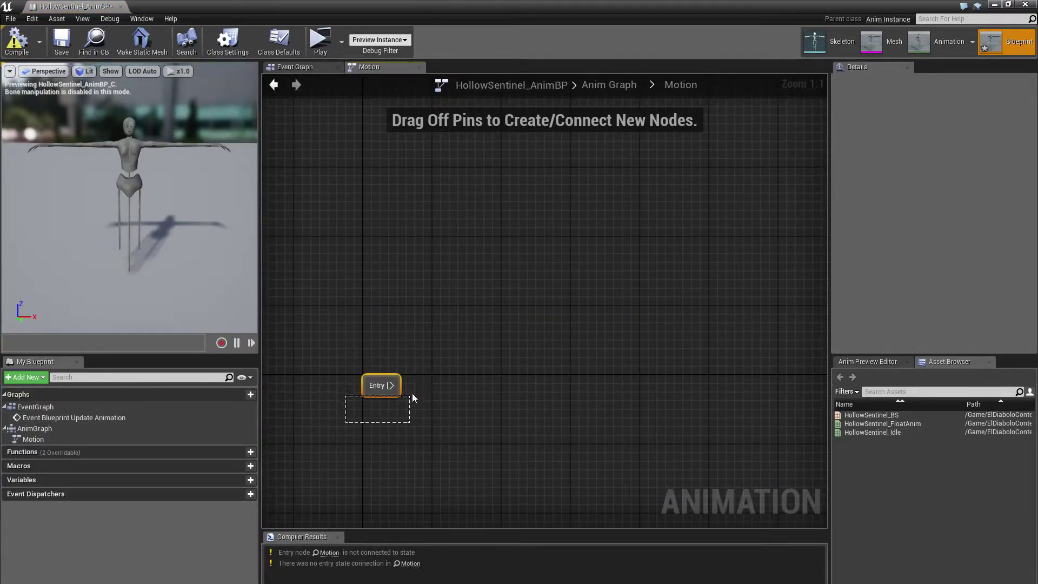
mouse_move(485, 344)
left_mouse_down()
mouse_move(290, 453)
mouse_move(423, 433)
mouse_move(450, 457)
mouse_move(644, 371)
mouse_move(499, 354)
left_mouse_up()
left_click(498, 354)
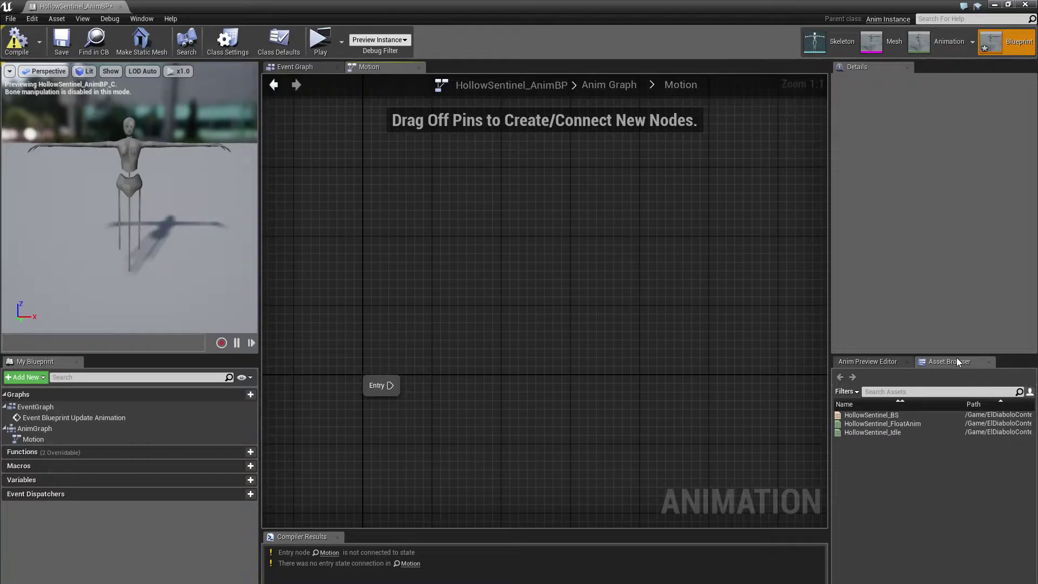
Add the HollowSentinel_BS blend space as a state in the Motion graph and connect Entry to it
mouse_move(900, 417)
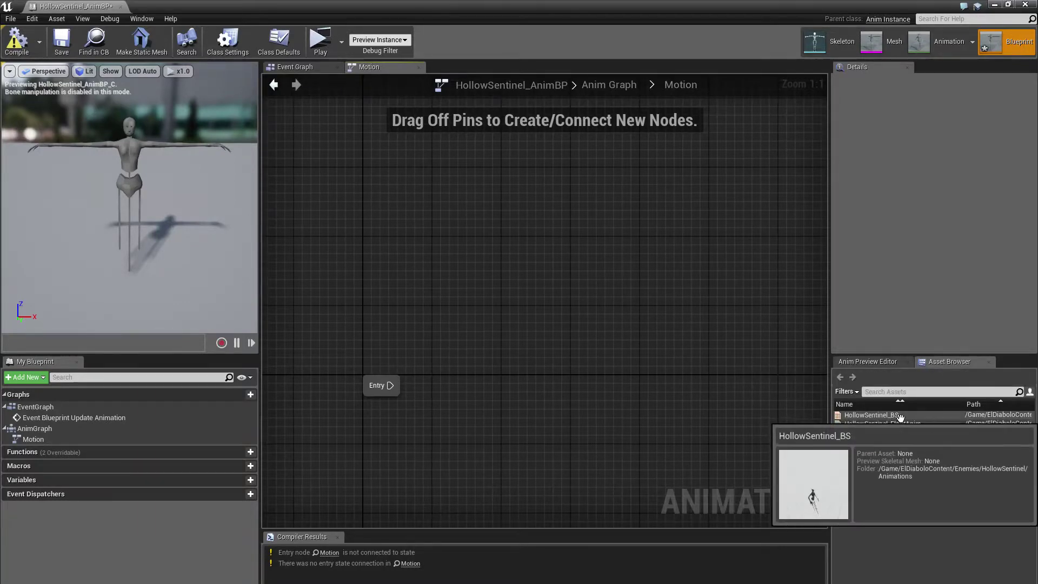
left_click_drag(908, 415, 446, 379)
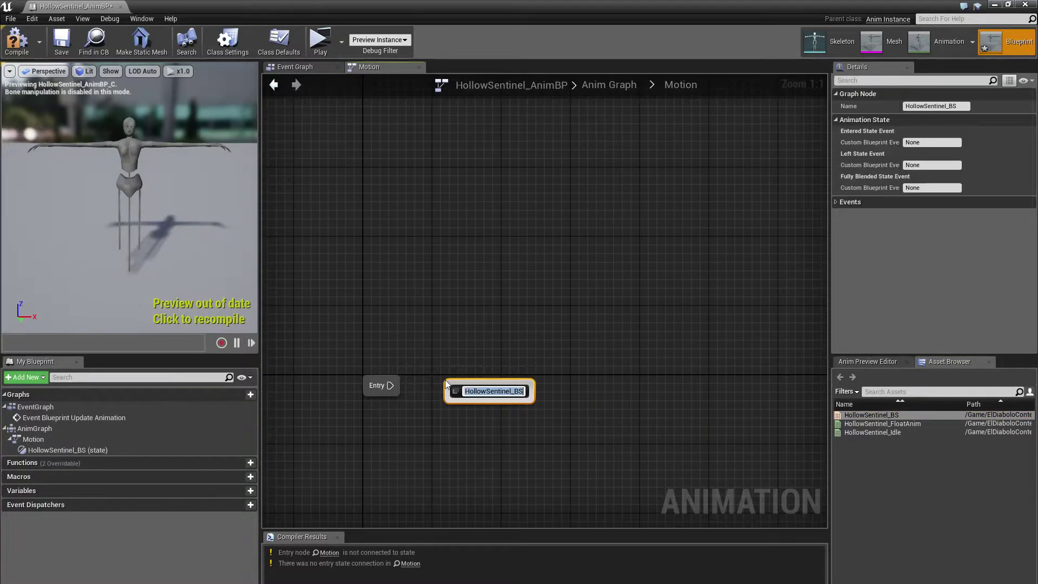
left_click(501, 447)
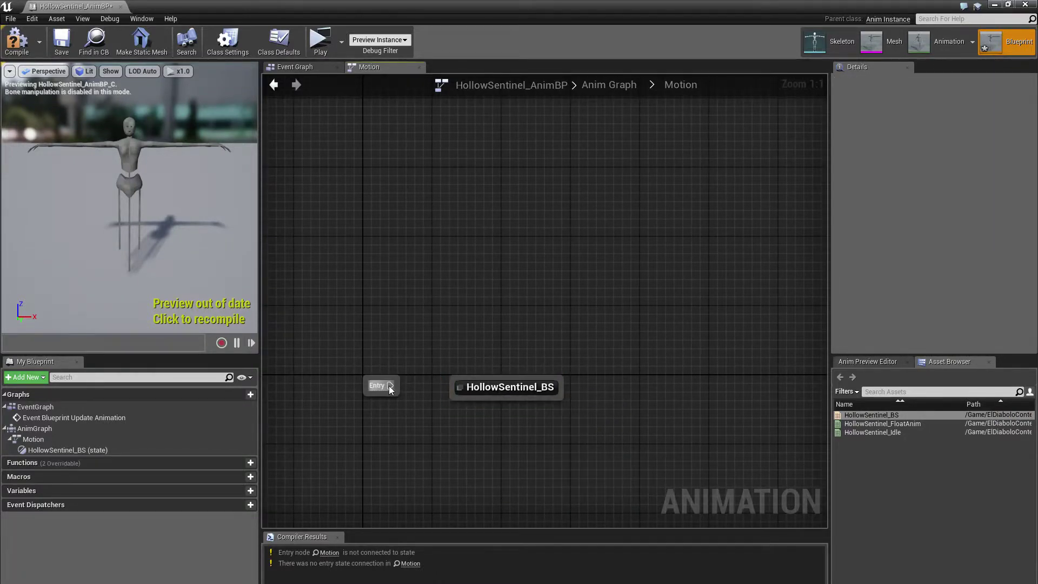
left_click_drag(389, 386, 456, 391)
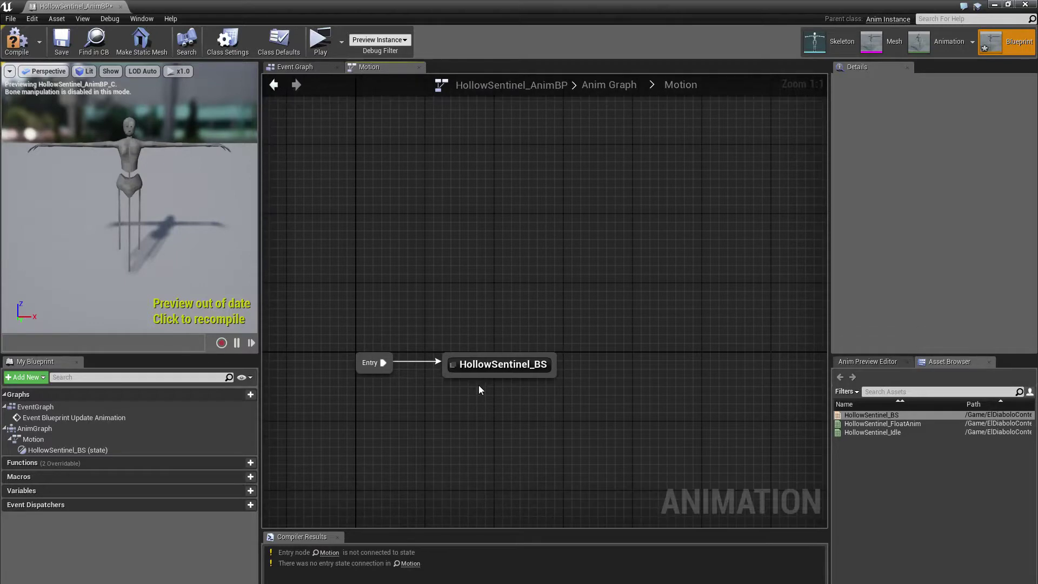
Open the HollowSentinel_BS state and reposition its blend space player node to the left of Final Animation Pose
double_click(479, 386)
right_click_drag(487, 362, 536, 452)
left_click_drag(565, 397, 543, 438)
right_click_drag(519, 319, 558, 282)
left_click(558, 283)
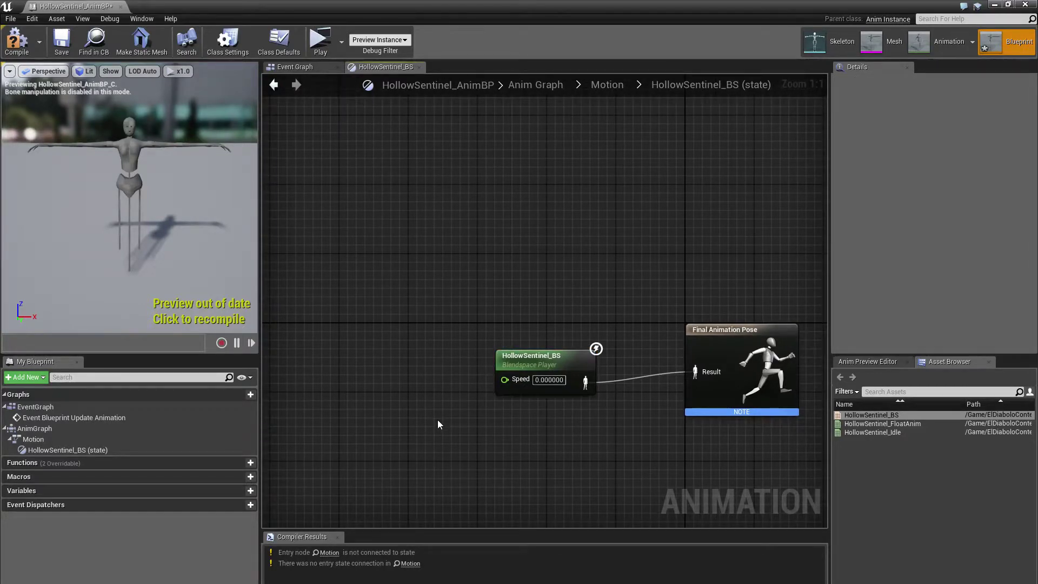
left_click_drag(131, 198, 106, 201)
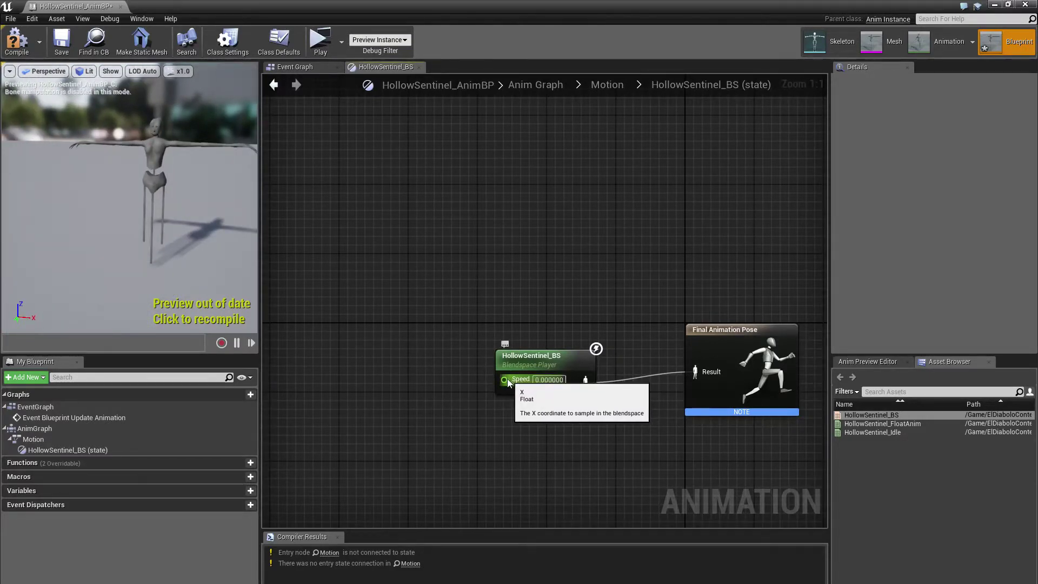
Promote the blend space player's Speed input to a new float variable named Speed, then compile the Animation Blueprint
left_click_drag(505, 381, 413, 433)
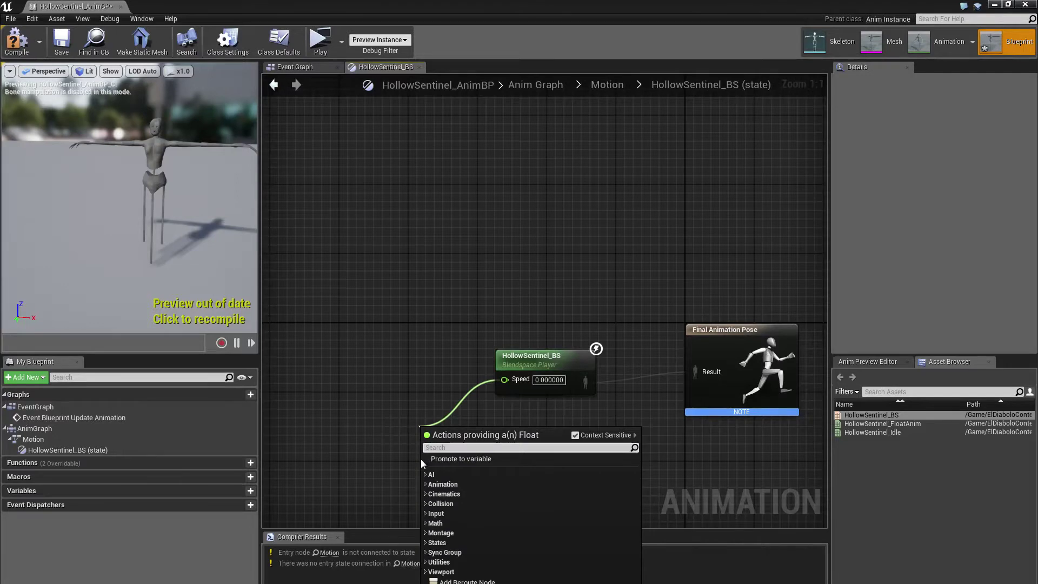
left_click(459, 460)
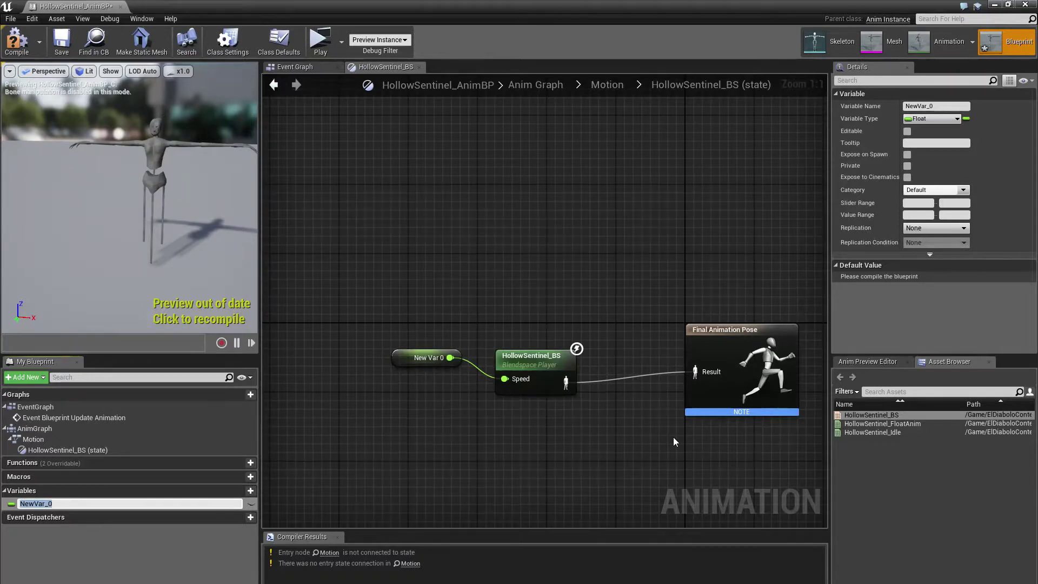
type("Speed")
key("Return")
left_click(8, 36)
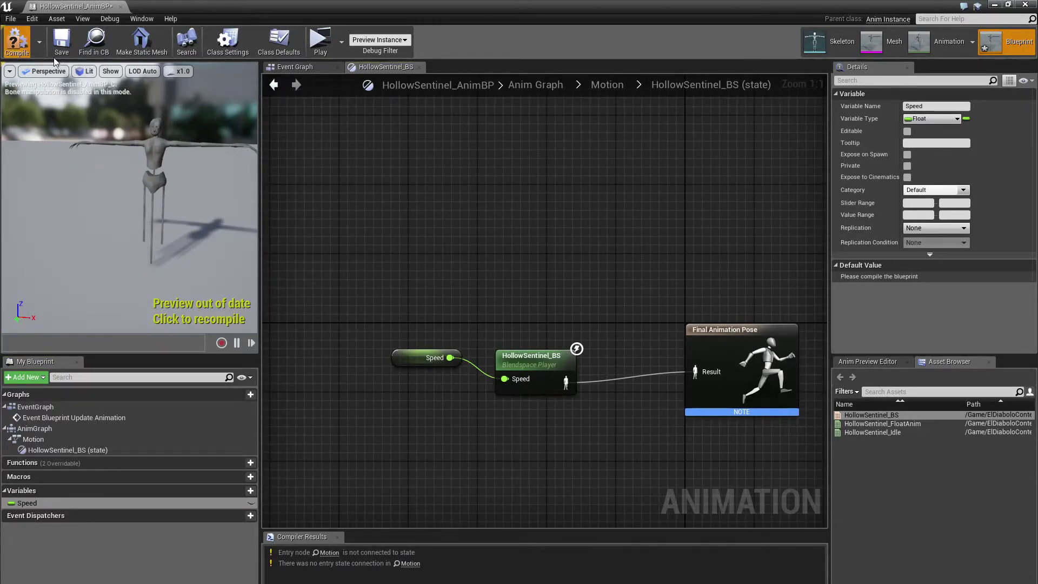
Move the Speed variable node to the lower left of the blend space player and save the Animation Blueprint
left_click_drag(402, 356, 331, 377)
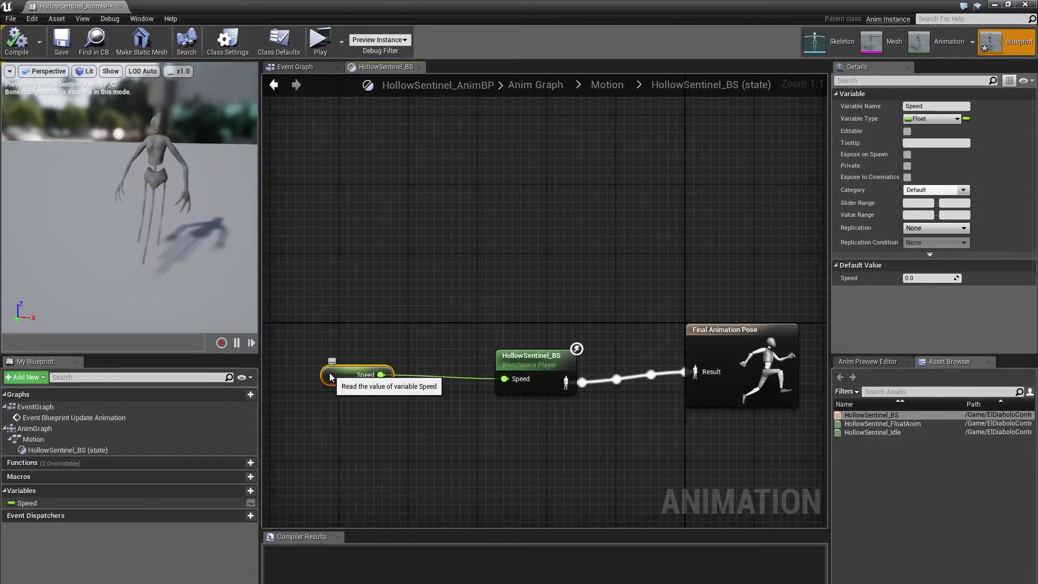
key("ctrl+z")
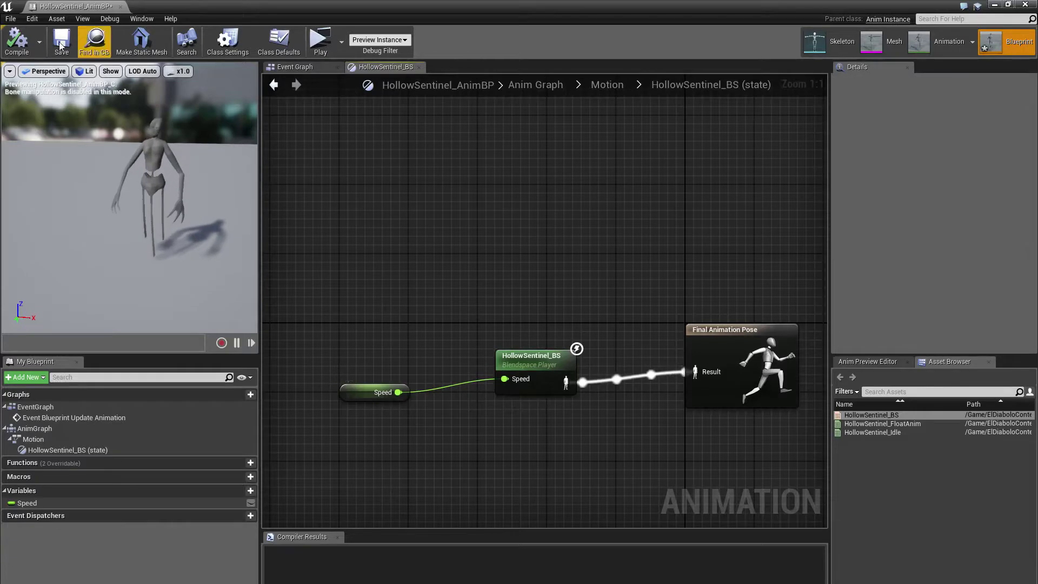
left_click(61, 41)
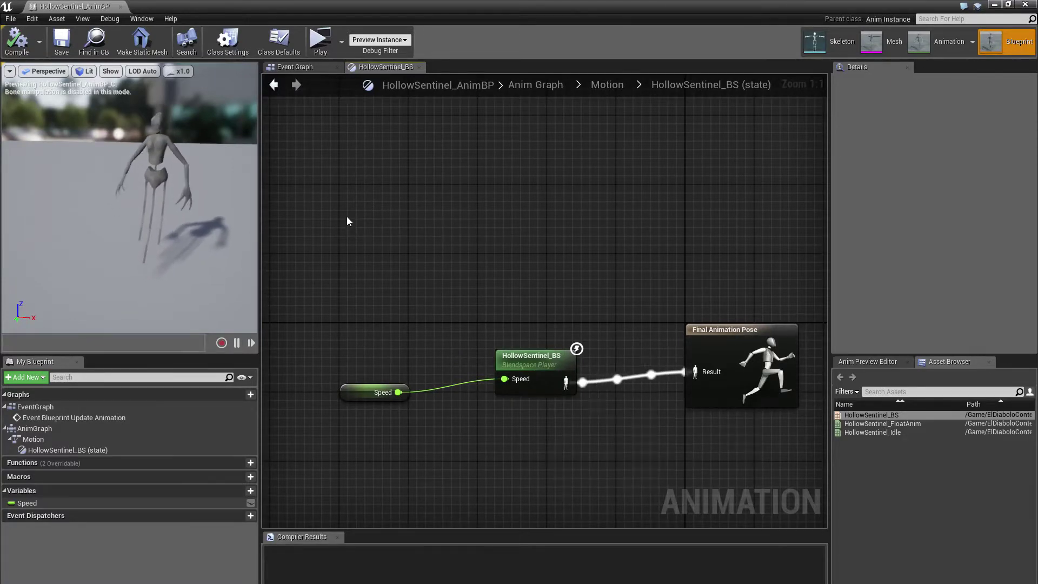
In the Event Graph, add a Get Velocity node connected to the Return Value of Try Get Pawn Owner
left_click(310, 65)
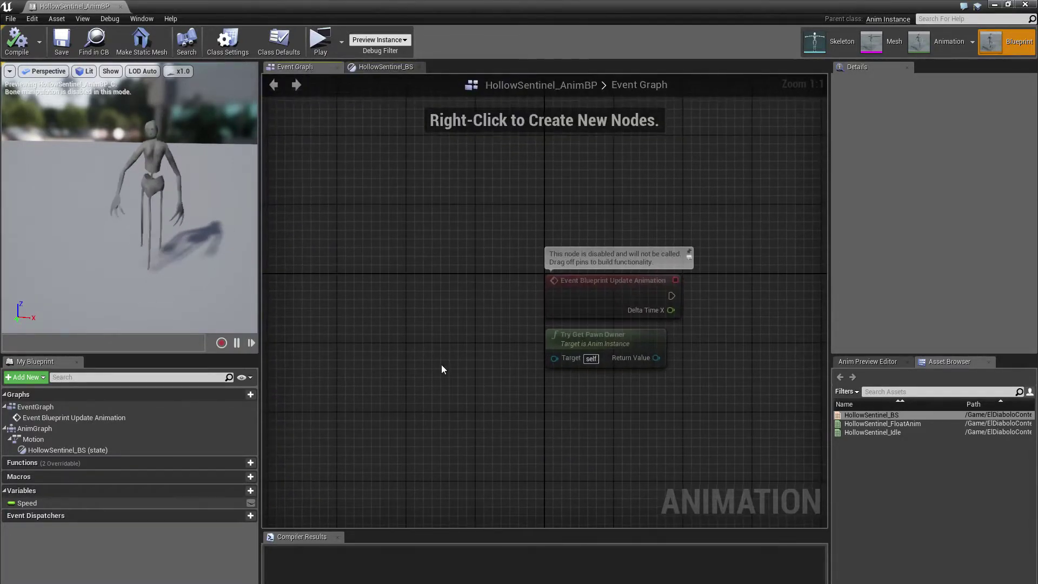
right_click_drag(650, 361, 499, 375)
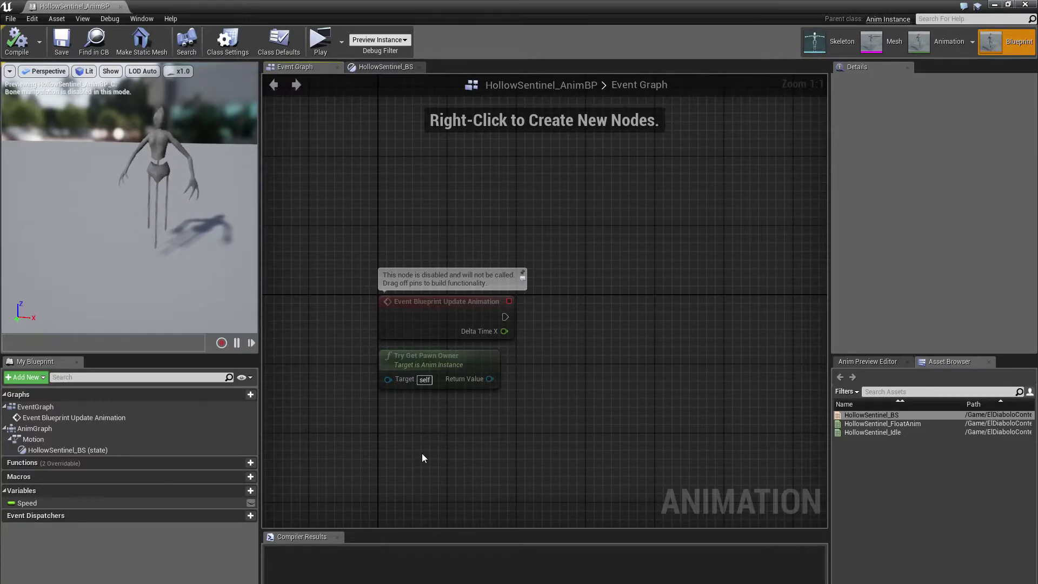
right_click_drag(491, 432, 478, 430)
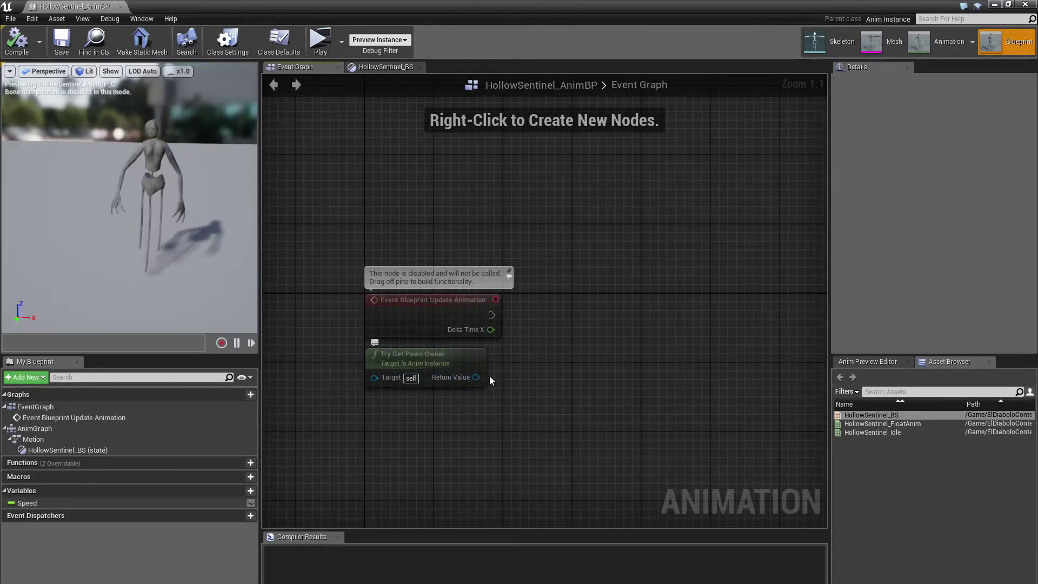
right_click_drag(550, 364, 505, 385)
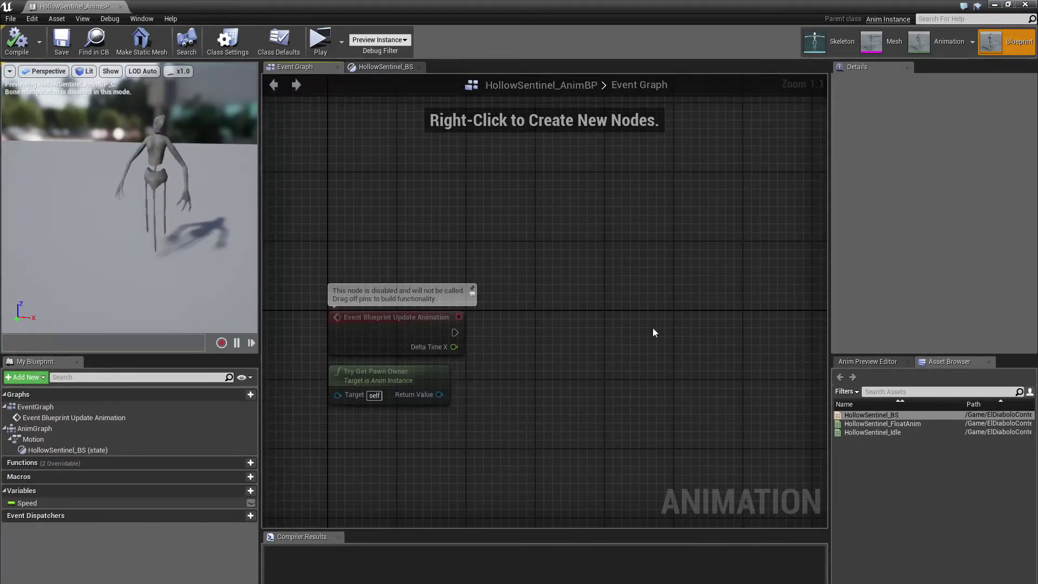
right_click_drag(485, 426, 478, 399)
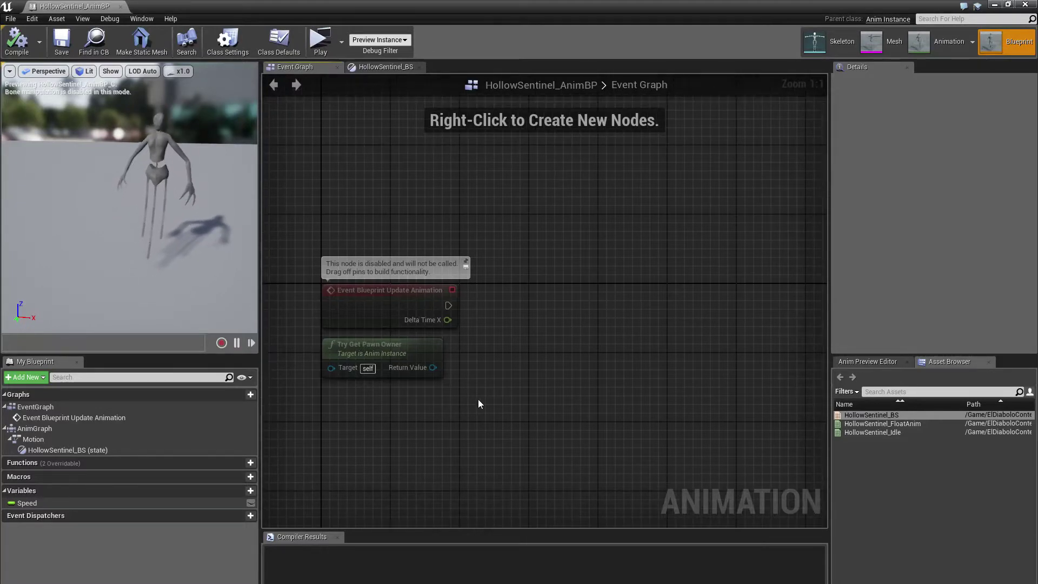
left_click_drag(432, 368, 499, 428)
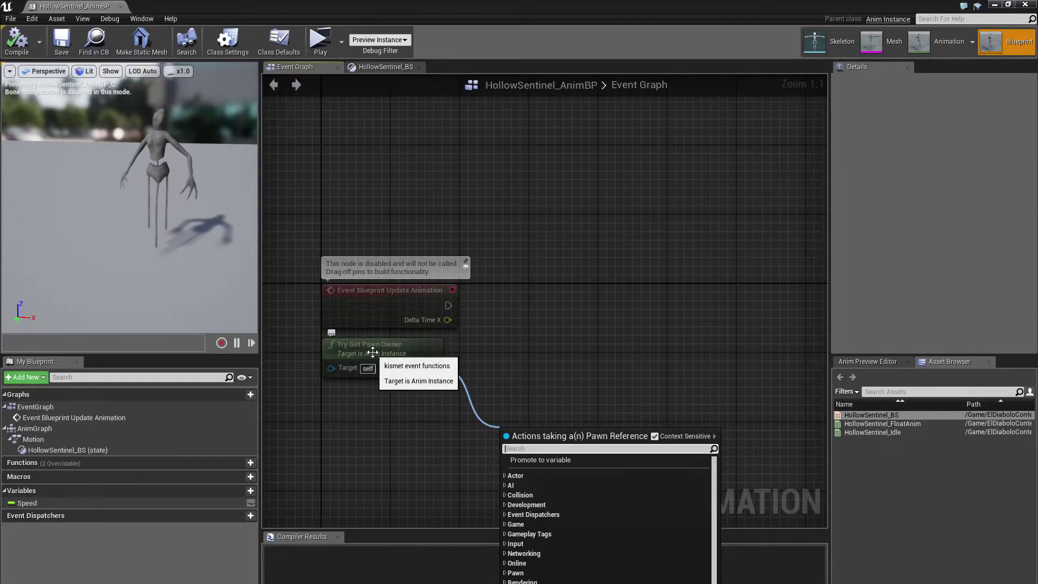
type("get velocity")
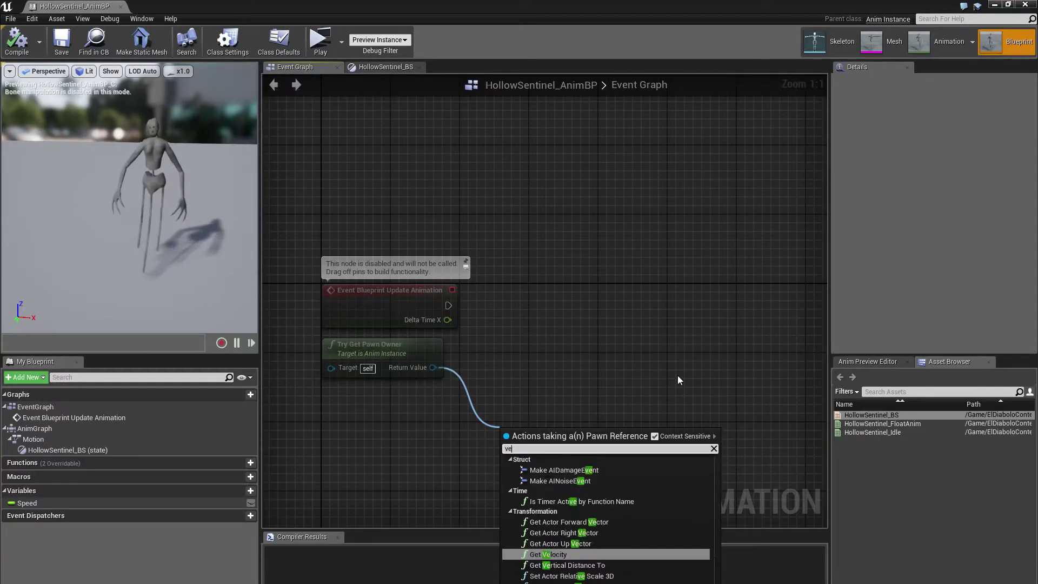
key("Return")
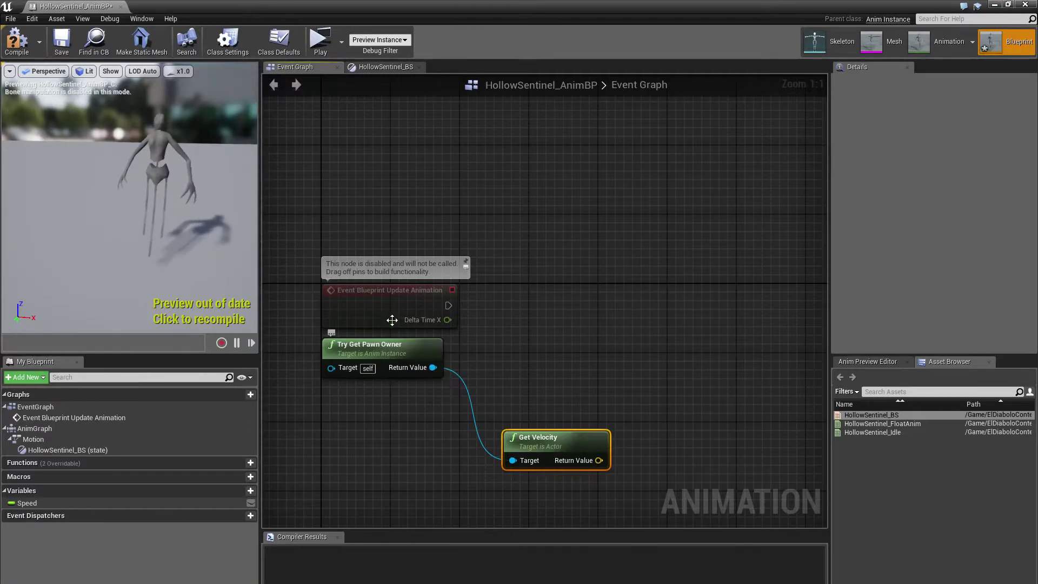
right_click_drag(594, 377, 489, 356)
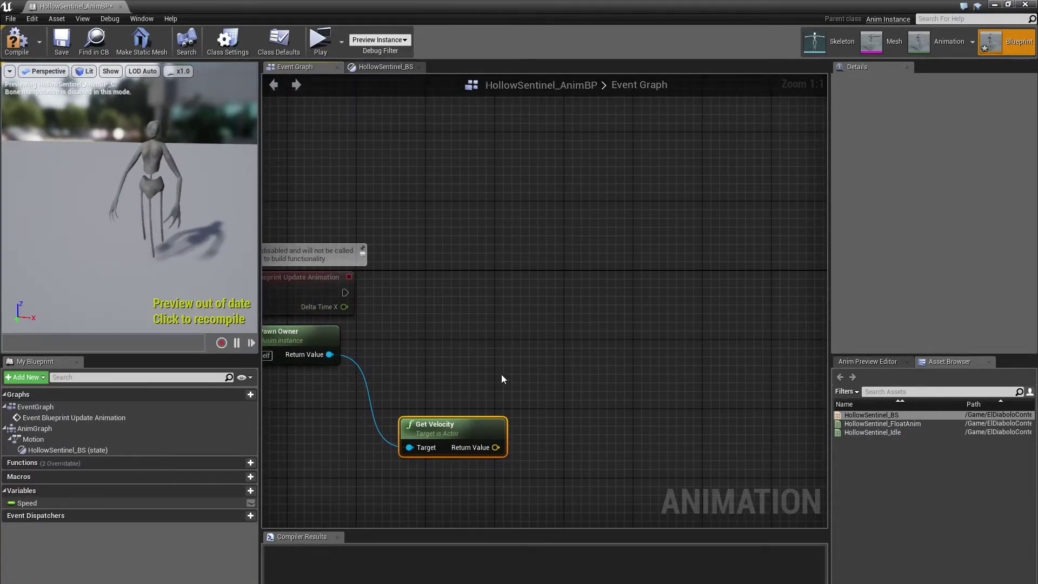
Add a VectorLength node fed by Get Velocity's Return Value and align it beside the Get Velocity node
left_click(503, 392)
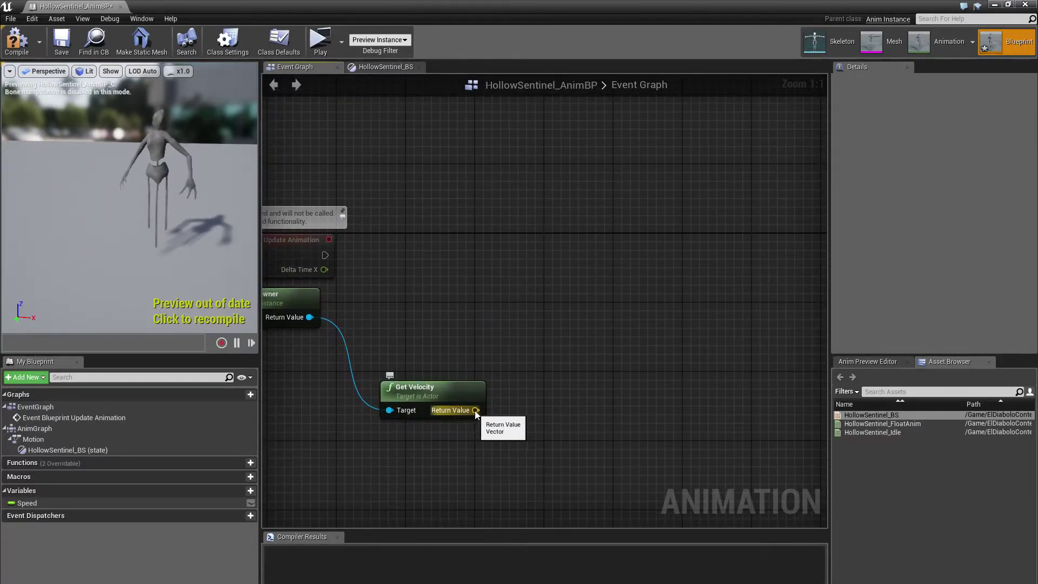
left_click_drag(477, 409, 528, 428)
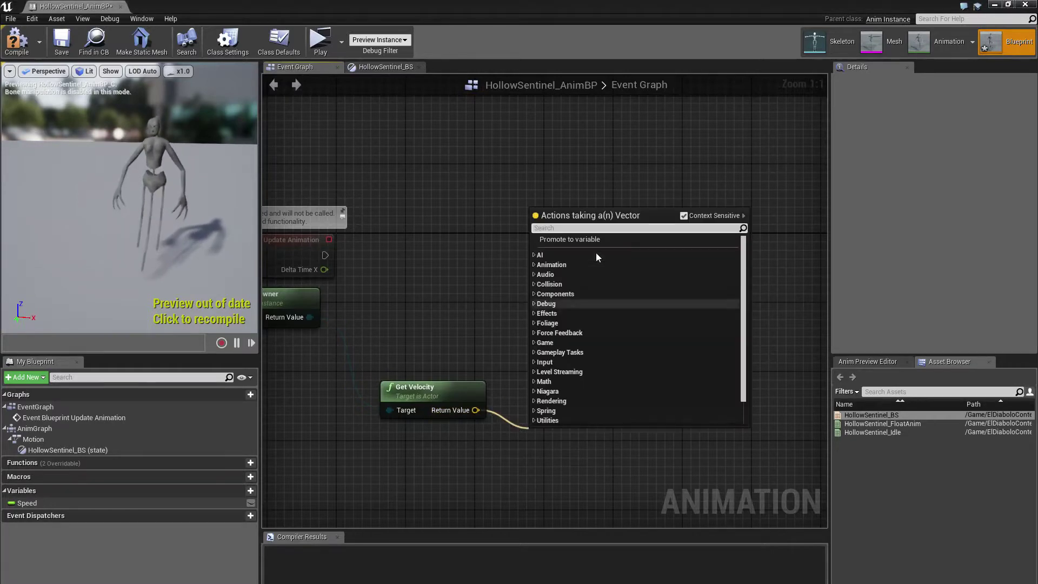
type("length")
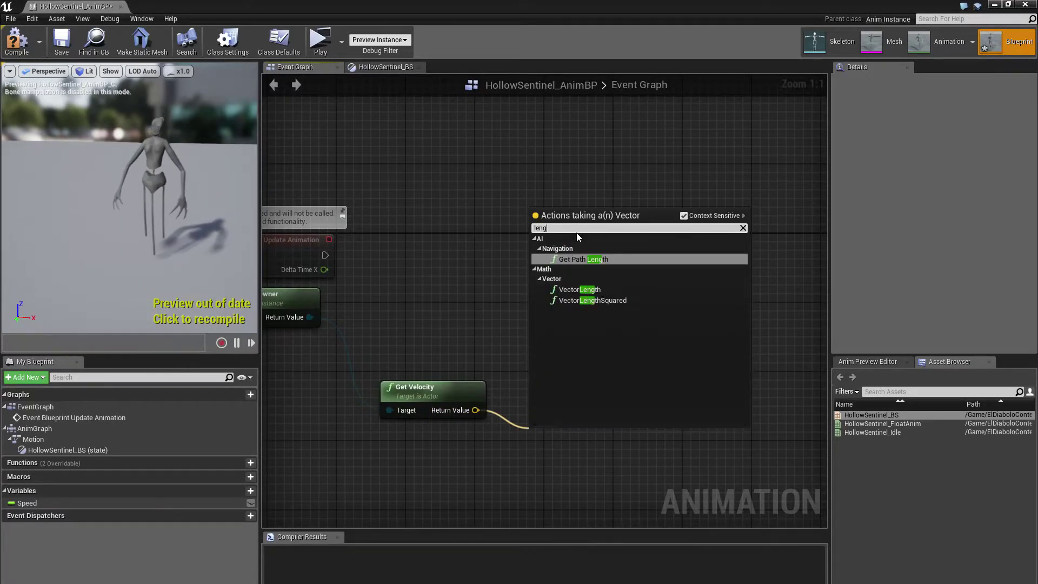
left_click(586, 290)
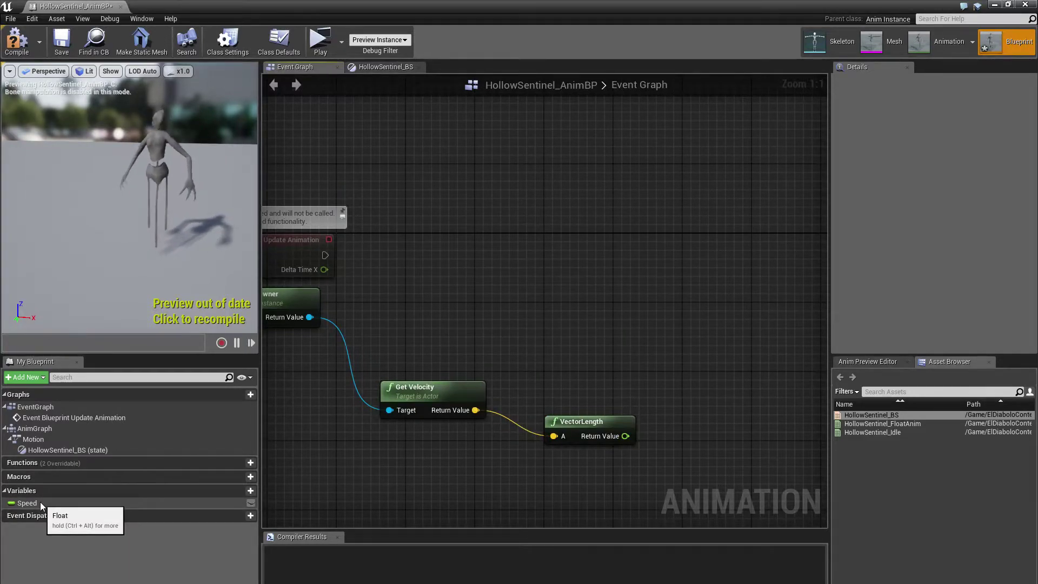
left_click_drag(572, 428, 552, 398)
right_click_drag(553, 398, 564, 400)
left_click_drag(563, 400, 592, 398)
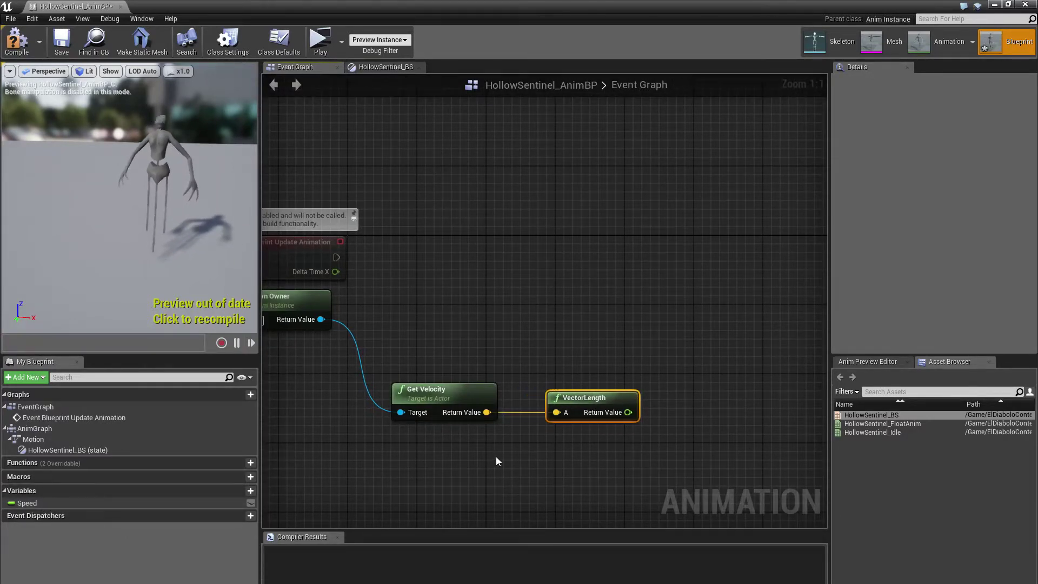
Add an IsValid macro from Try Get Pawn Owner's Return Value and run it from Event Blueprint Update Animation
right_click_drag(507, 347, 304, 309)
right_click_drag(364, 400, 420, 407)
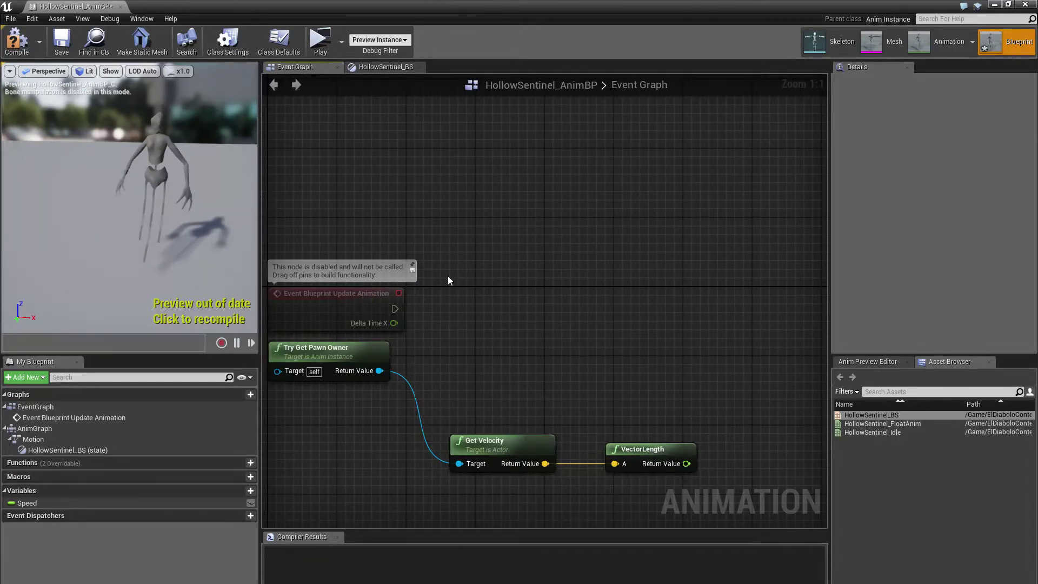
left_click_drag(309, 493, 638, 292)
left_click(515, 272)
right_click_drag(378, 241, 418, 252)
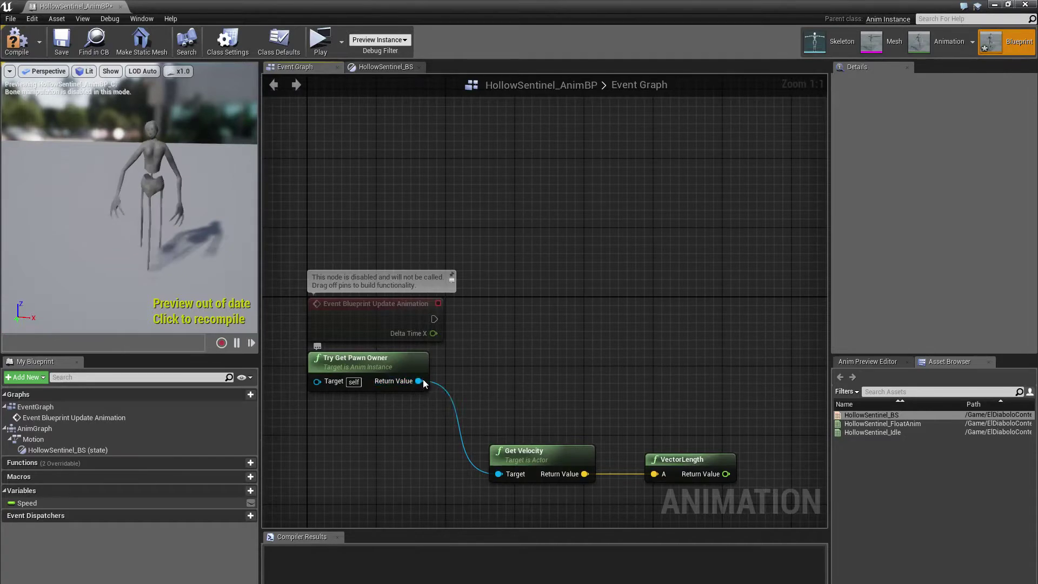
left_click_drag(419, 382, 503, 332)
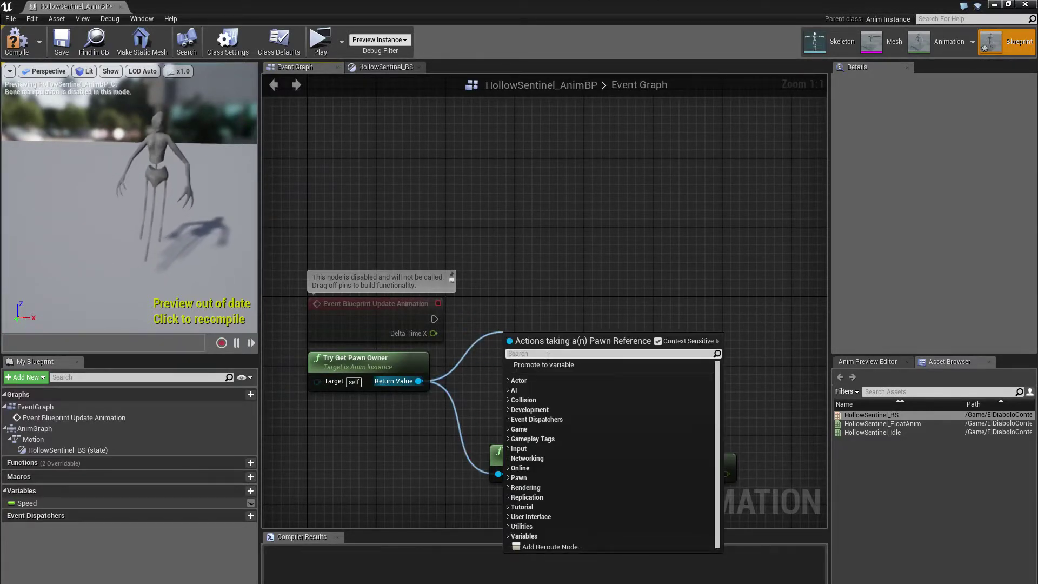
type("is valid")
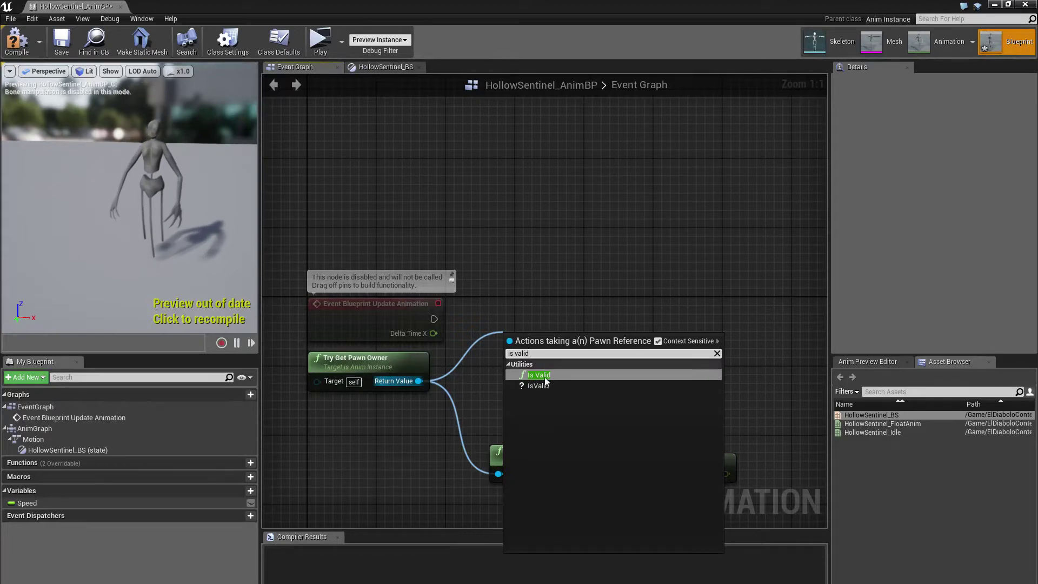
left_click(531, 384)
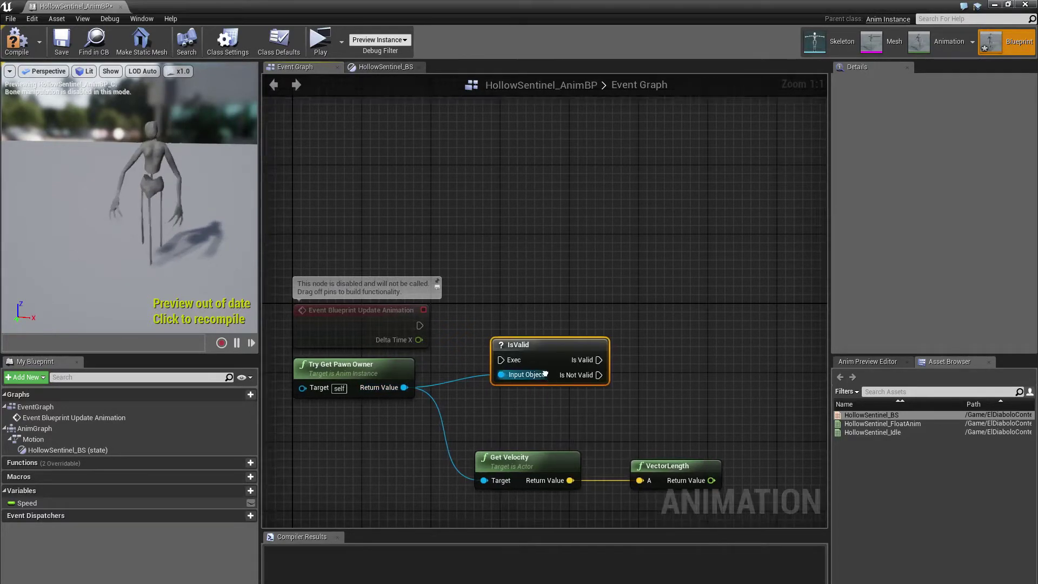
left_click(424, 319)
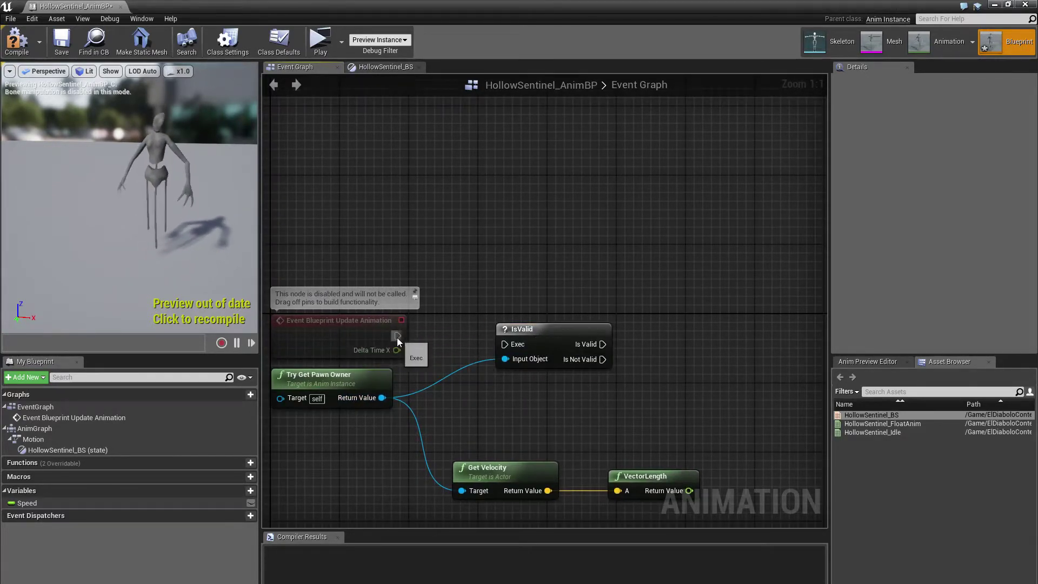
left_click_drag(397, 336, 506, 345)
Add a SET node for the Speed variable and connect IsValid's Is Valid output to its execution input
right_click_drag(602, 344, 514, 320)
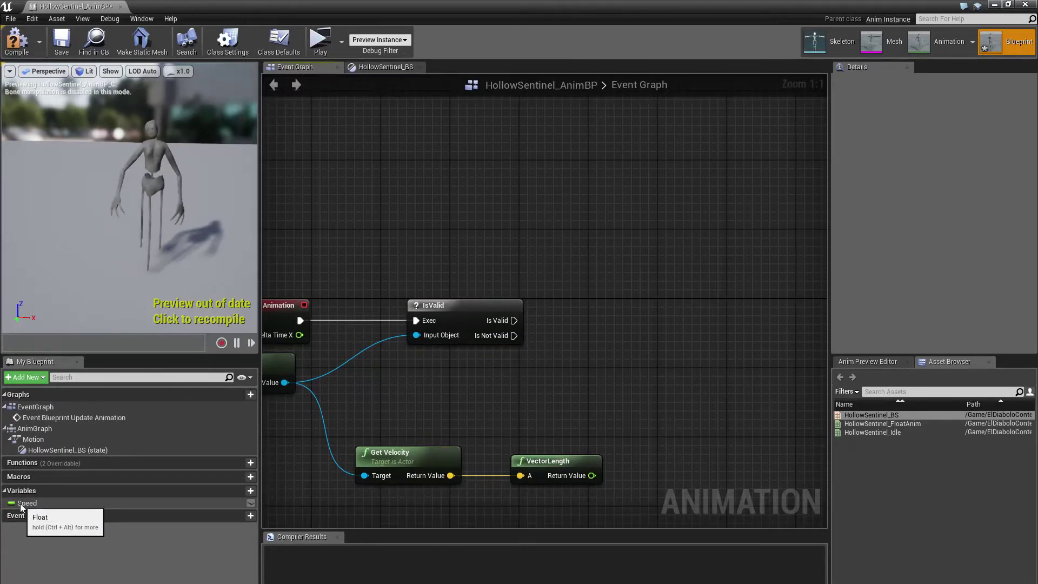
left_click_drag(27, 503, 567, 293)
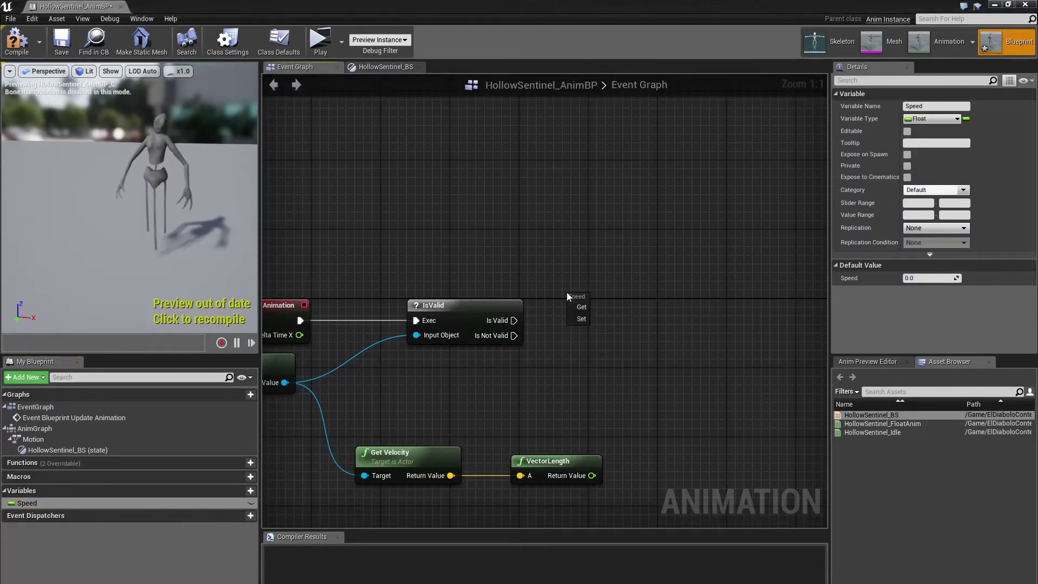
left_click(576, 319)
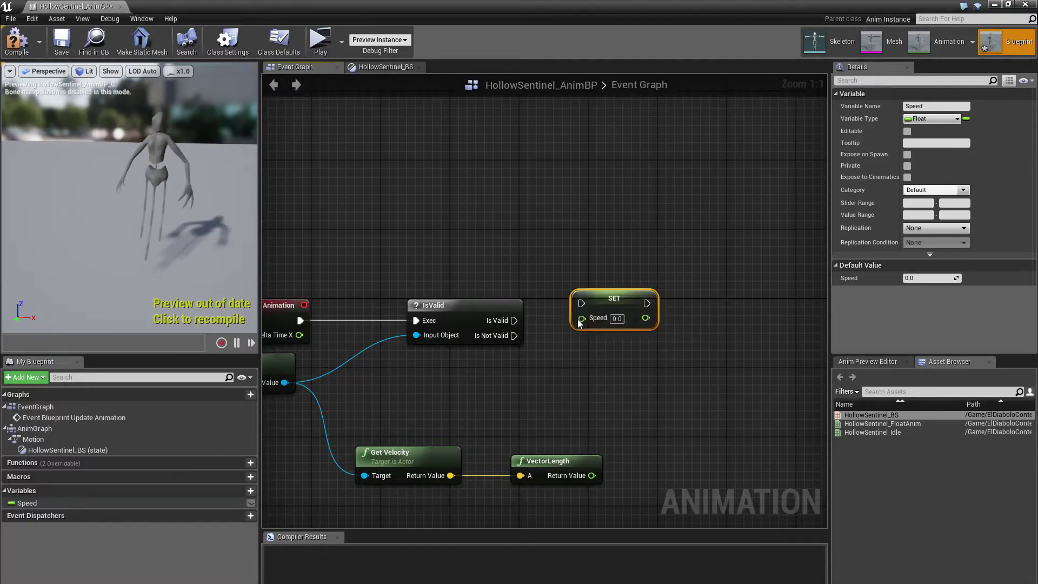
right_click_drag(526, 266, 496, 264)
left_click(496, 263)
left_click_drag(484, 318, 595, 319)
left_click(582, 482)
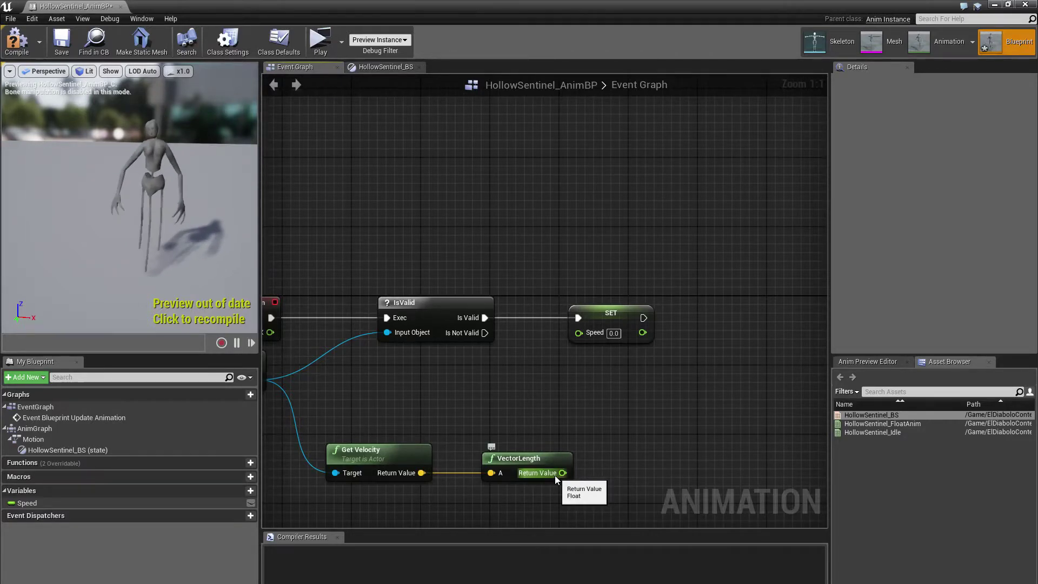
Feed VectorLength's Return Value into the SET node's Speed input, then compile and save the Animation Blueprint
left_click_drag(561, 473, 578, 332)
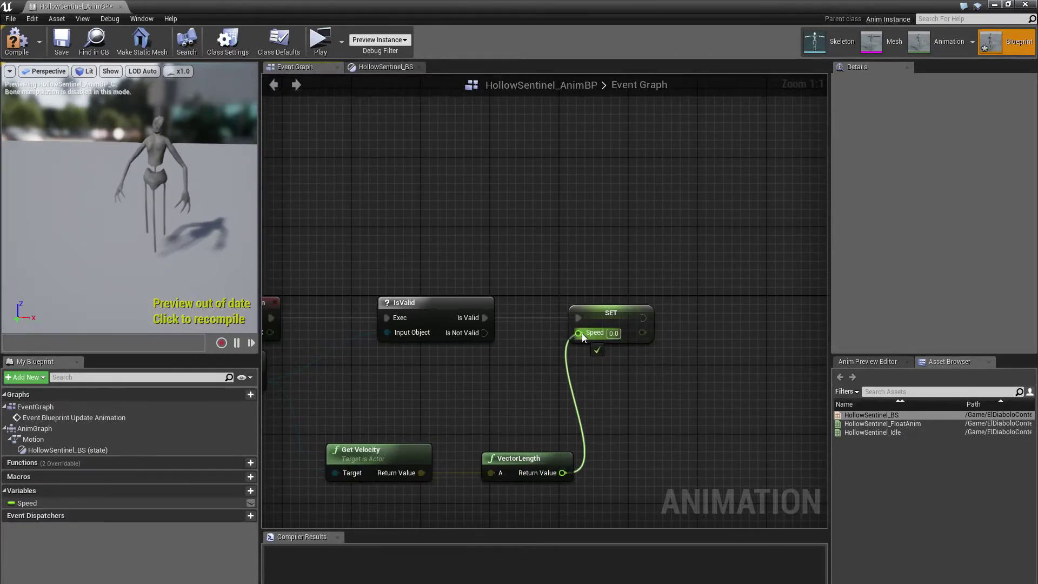
scroll(556, 357, "down", 3)
left_click(59, 43)
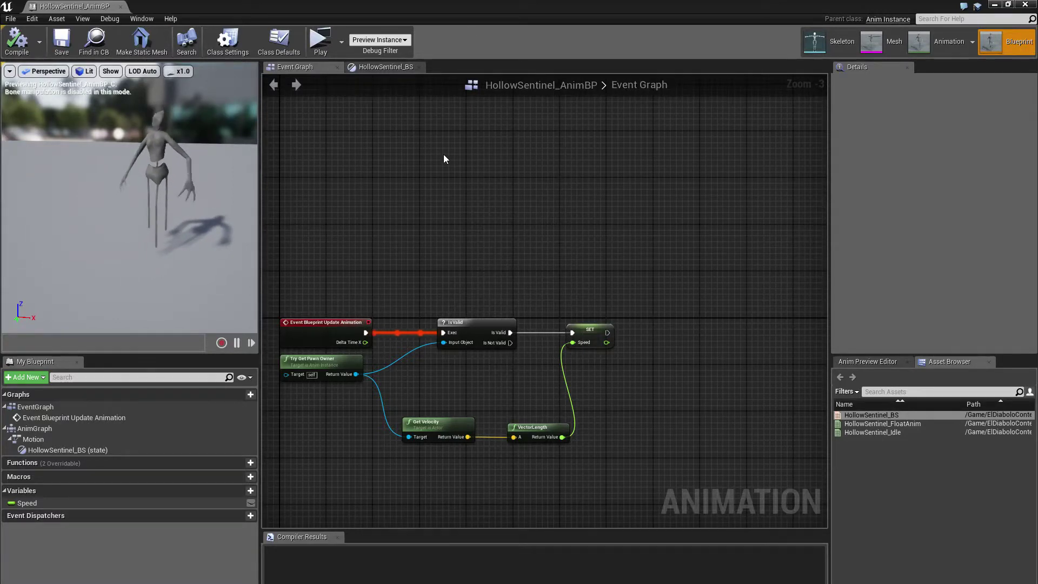
Close the Animation Blueprint editor and save all changes in the project
left_click(1025, 6)
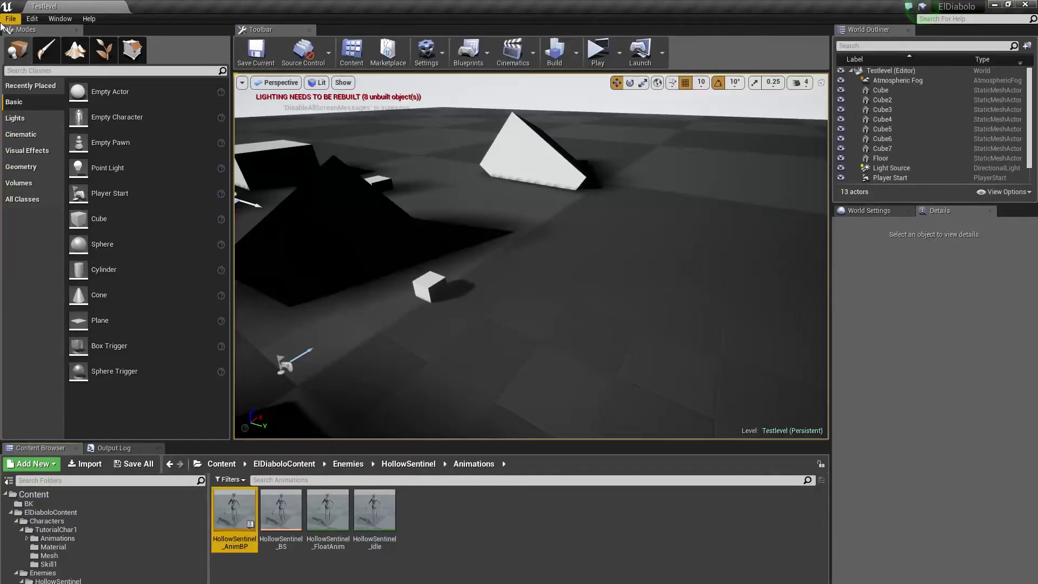
left_click(10, 19)
left_click(59, 122)
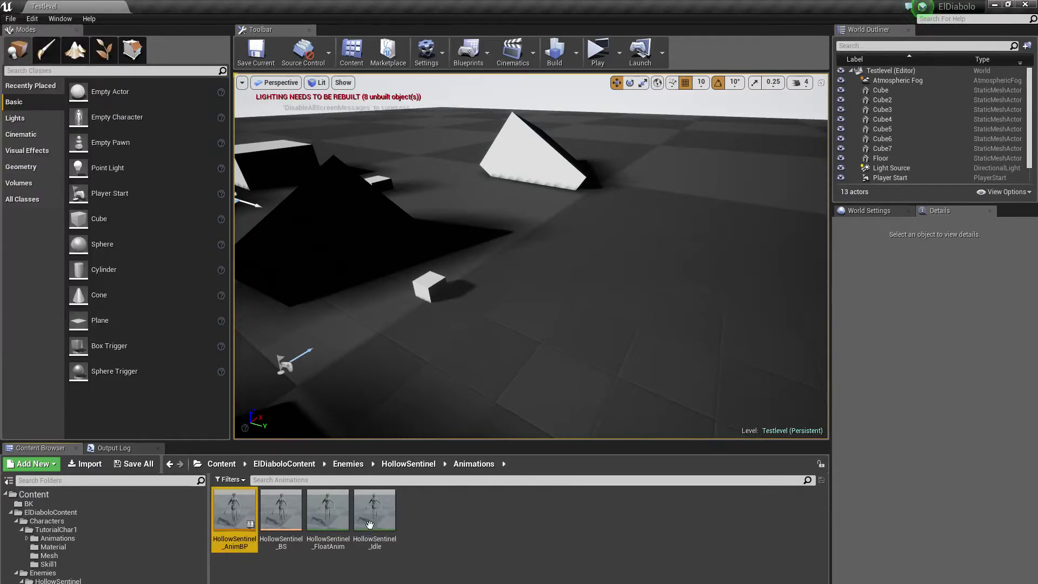
In HollowSentinel's Materials folder, create a material from the HollowSentinel_Tex texture and name it HollowSentinel_Mat
left_click(453, 569)
left_click(81, 580)
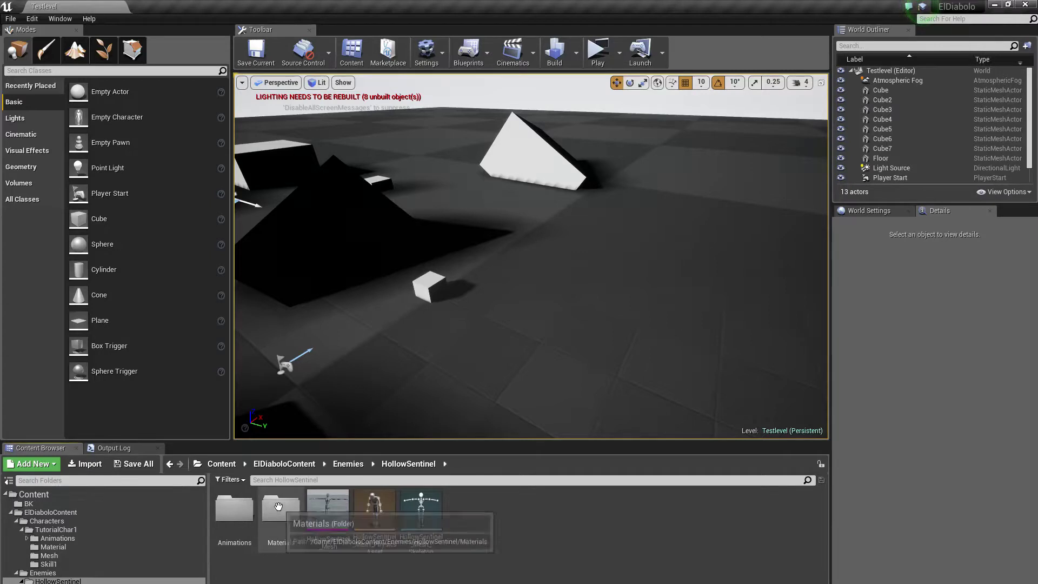
double_click(286, 519)
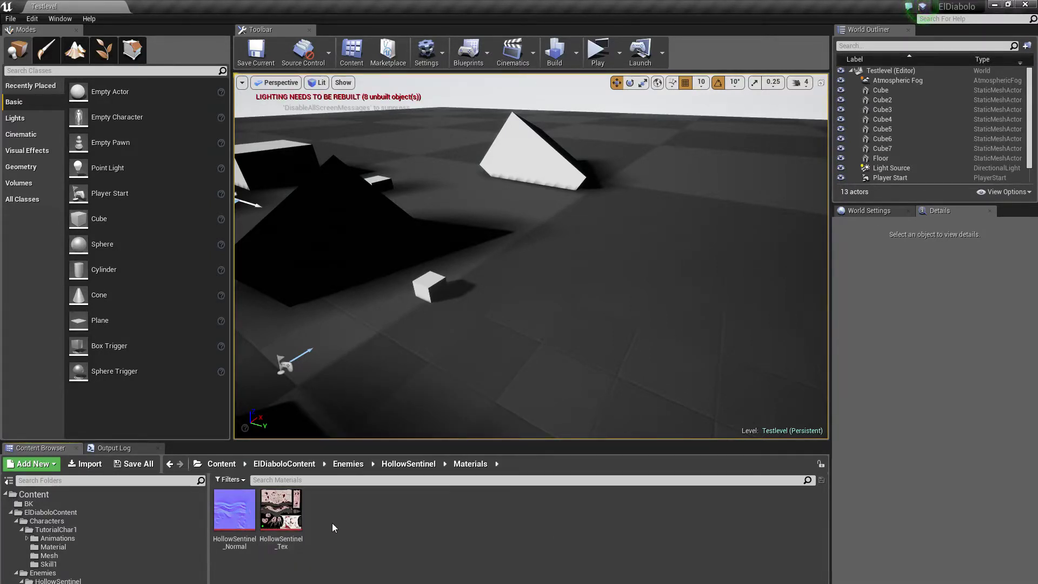
mouse_move(286, 505)
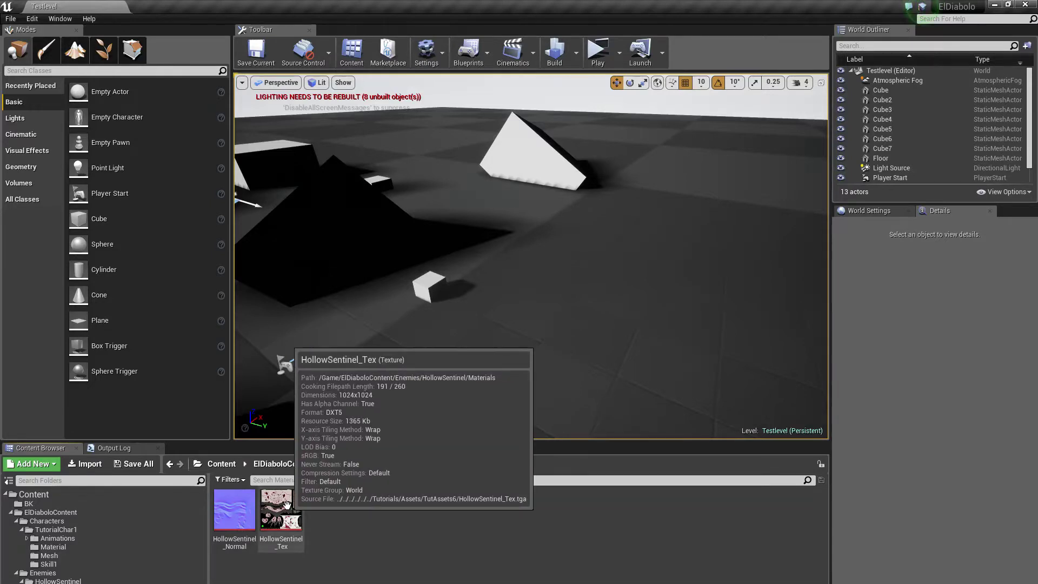
right_click(287, 505)
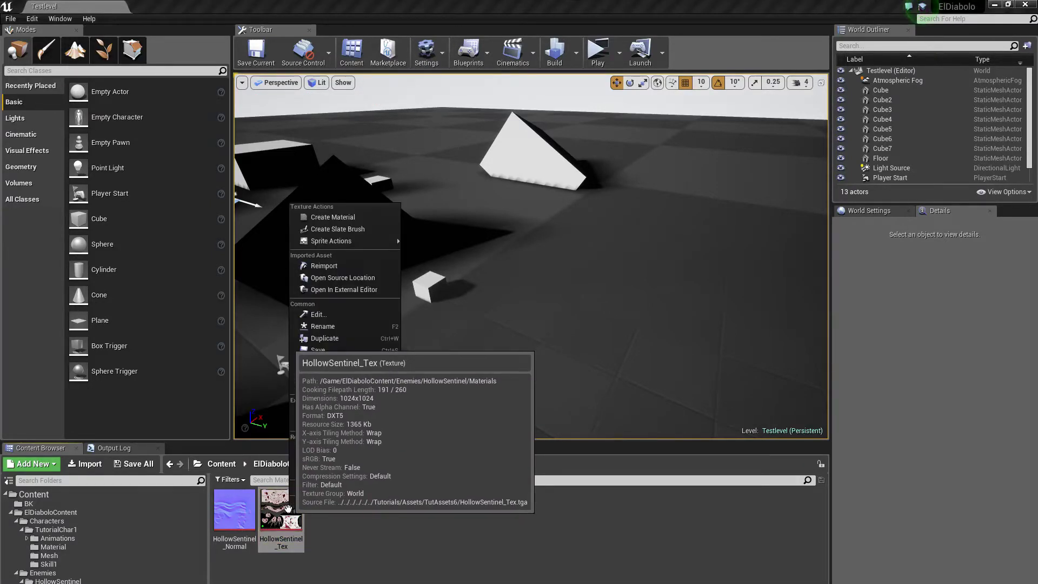
left_click(339, 218)
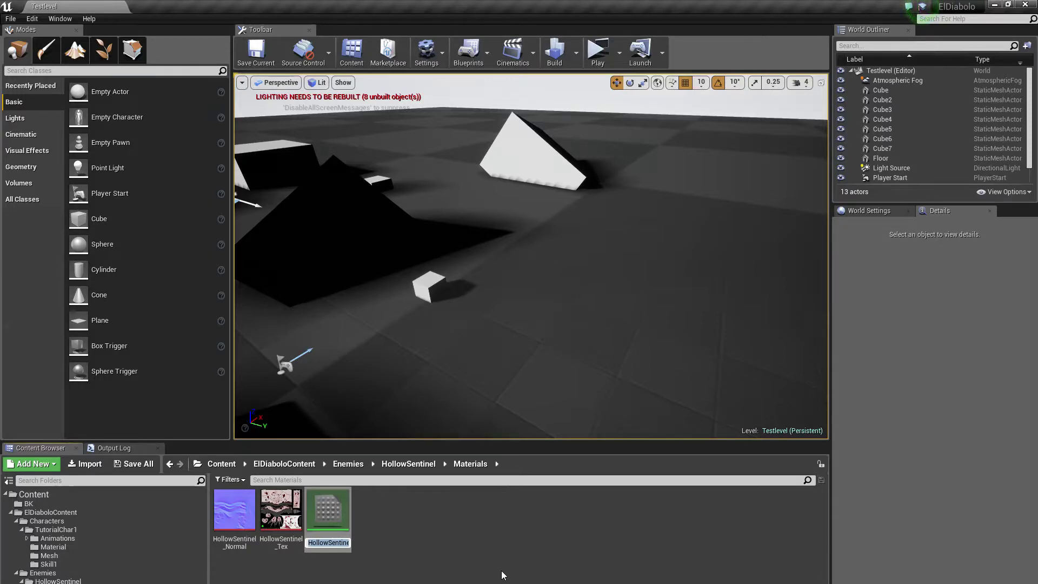
key("Home")
key("Return")
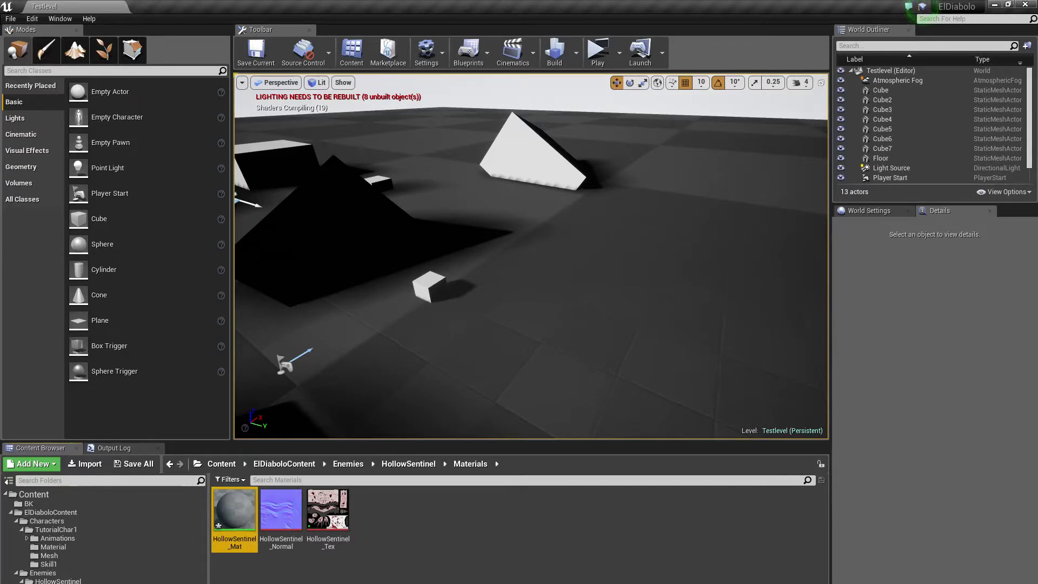
Open HollowSentinel_Mat and add the HollowSentinel_Normal texture to its graph as a Texture Sample
double_click(234, 510)
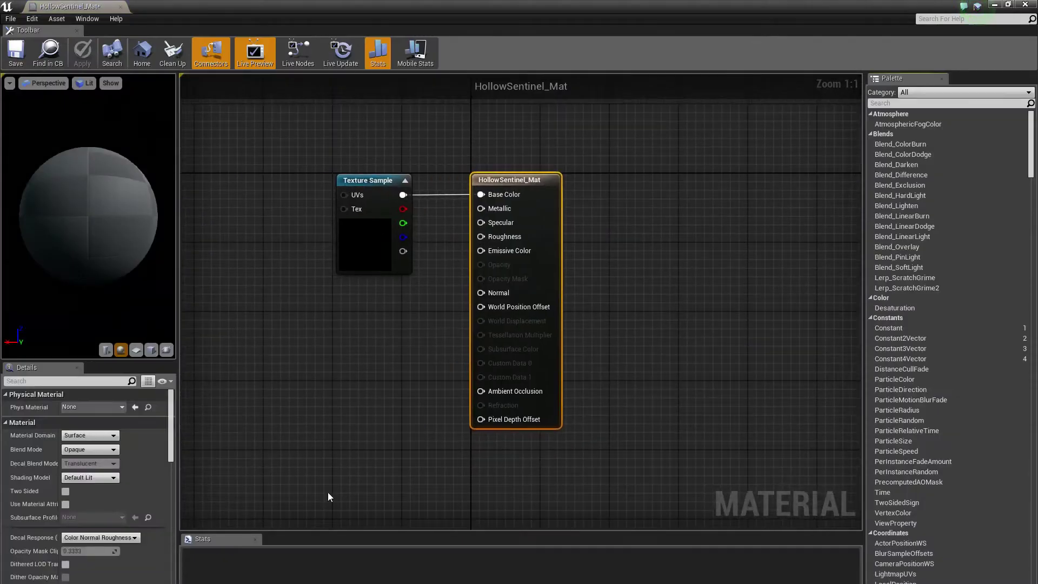
left_click(1006, 4)
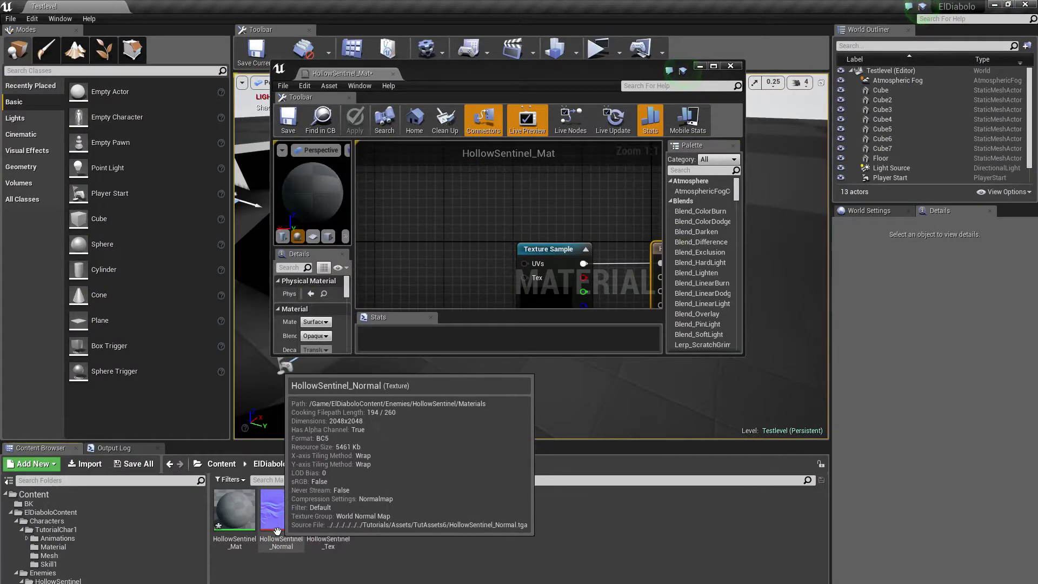
left_click_drag(277, 530, 452, 260)
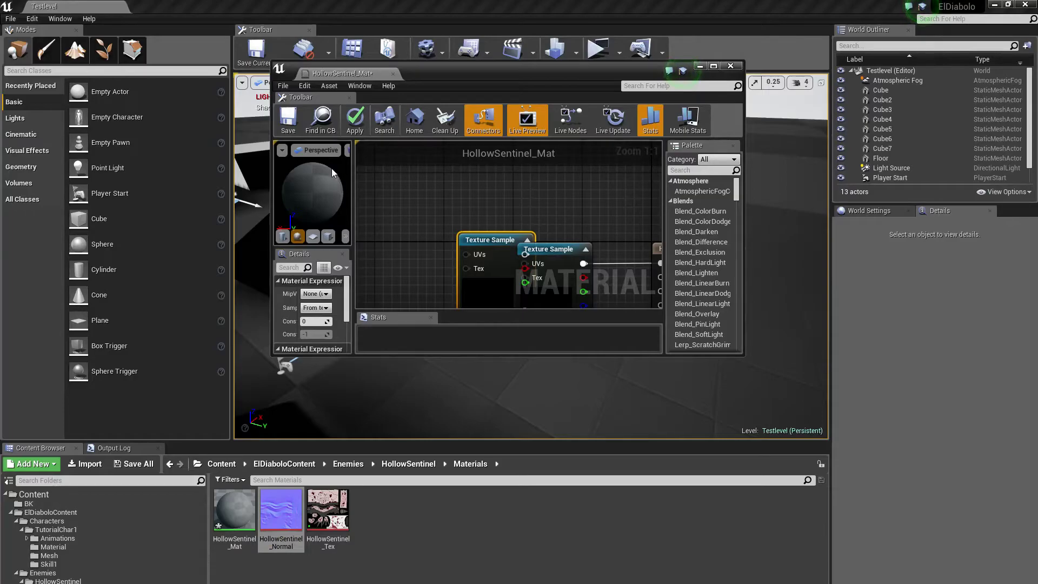
left_click(713, 66)
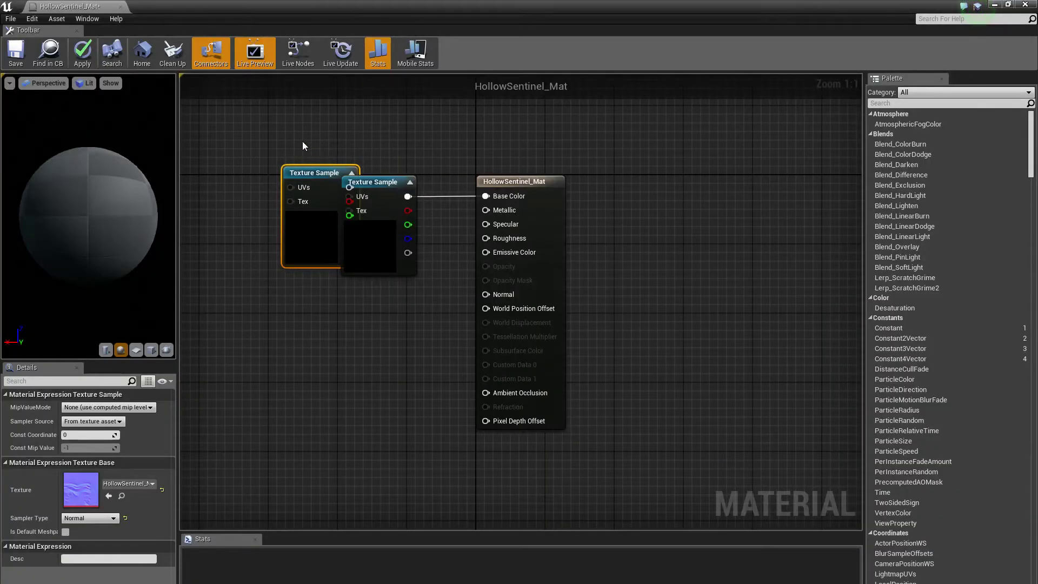
Place the normal map's Texture Sample below the base color sample and connect it to the material's Normal input
right_click_drag(335, 126, 488, 277)
left_click_drag(468, 385, 468, 535)
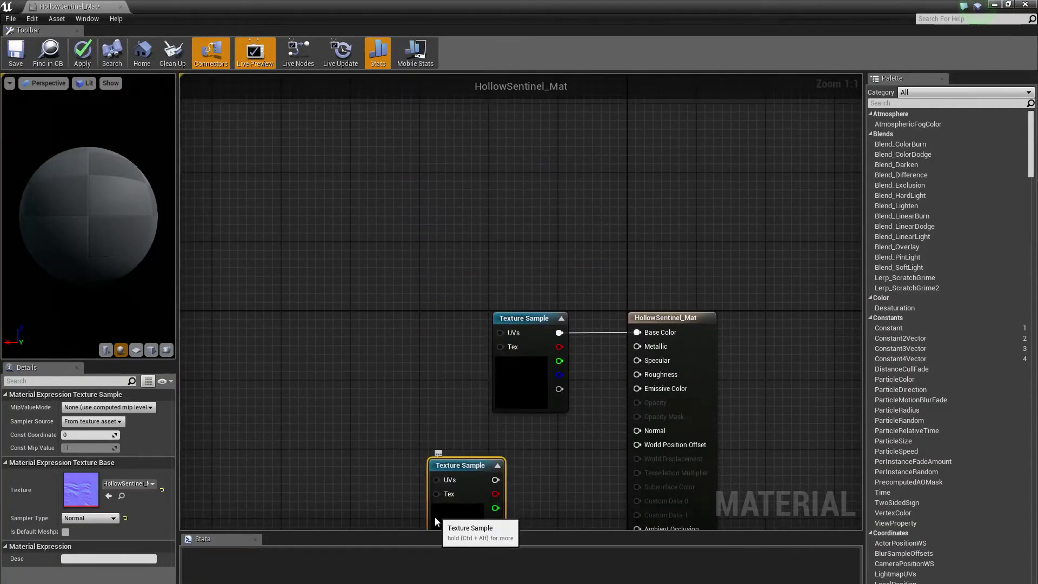
right_click_drag(523, 373, 541, 267)
left_click_drag(541, 267, 478, 267)
left_click_drag(492, 361, 669, 321)
left_click(542, 397)
left_click(470, 432)
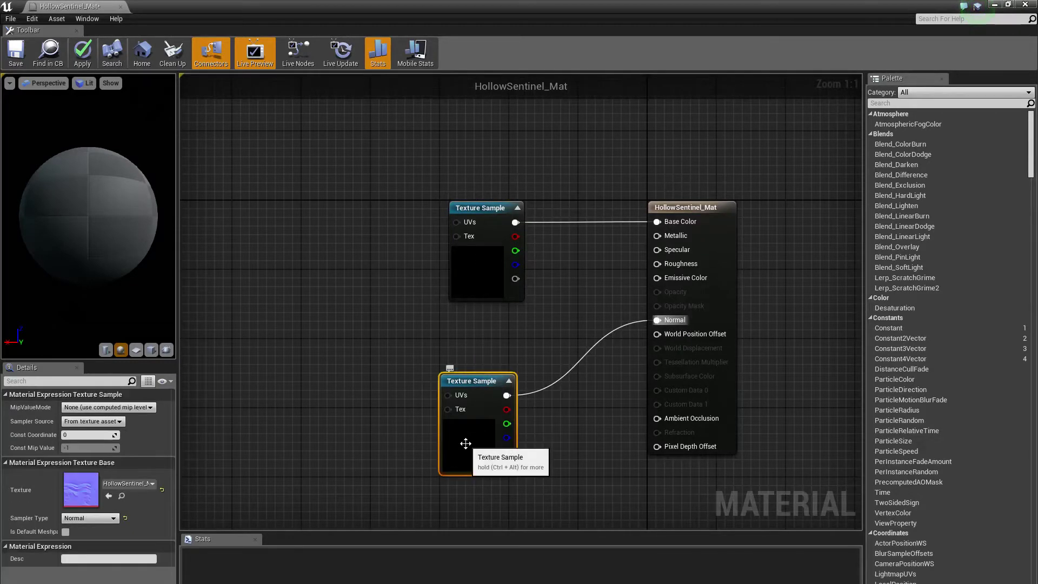
left_click(549, 326)
left_click_drag(471, 381, 480, 381)
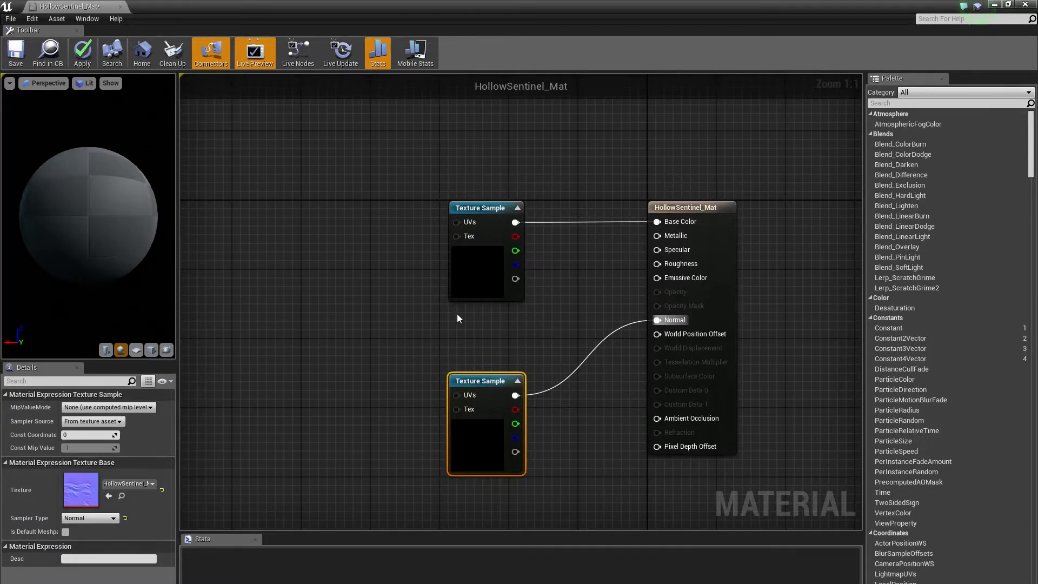
Line up both Texture Sample nodes in a column farther from the material node, then apply and save the material
scroll(456, 314, "down", 2)
left_click_drag(493, 242, 461, 242)
left_click(489, 319)
left_click_drag(480, 368, 442, 353)
left_click(300, 180)
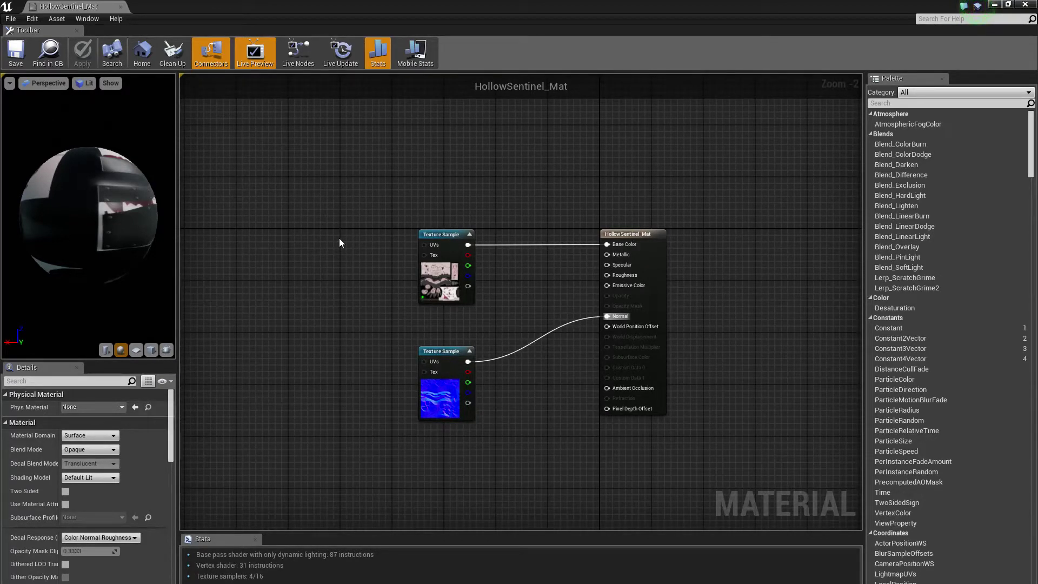
Close the HollowSentinel_Mat editor and open the HollowSentinel folder under Enemies
left_click(1023, 6)
left_click(11, 18)
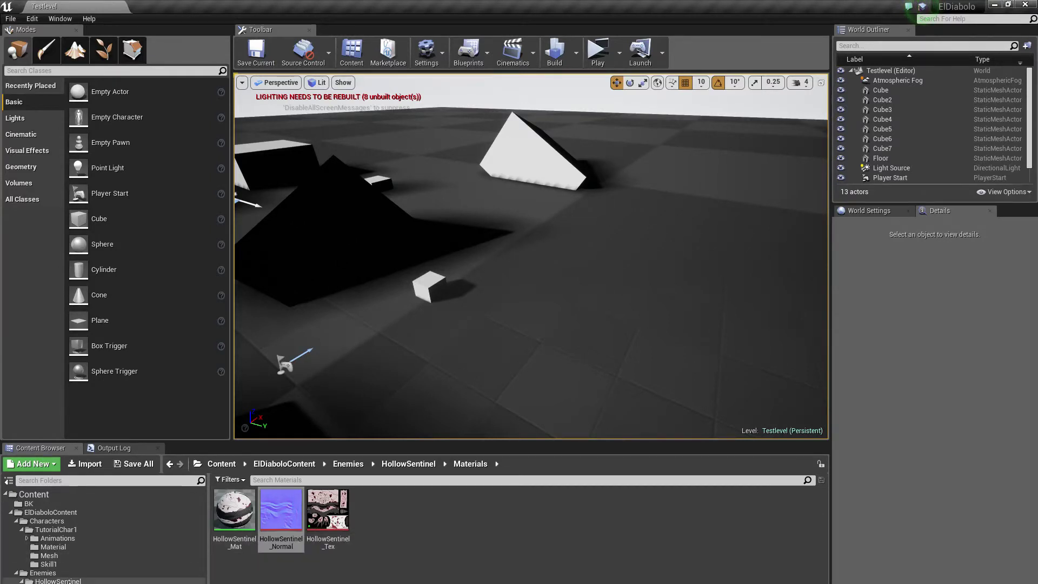
left_click(85, 580)
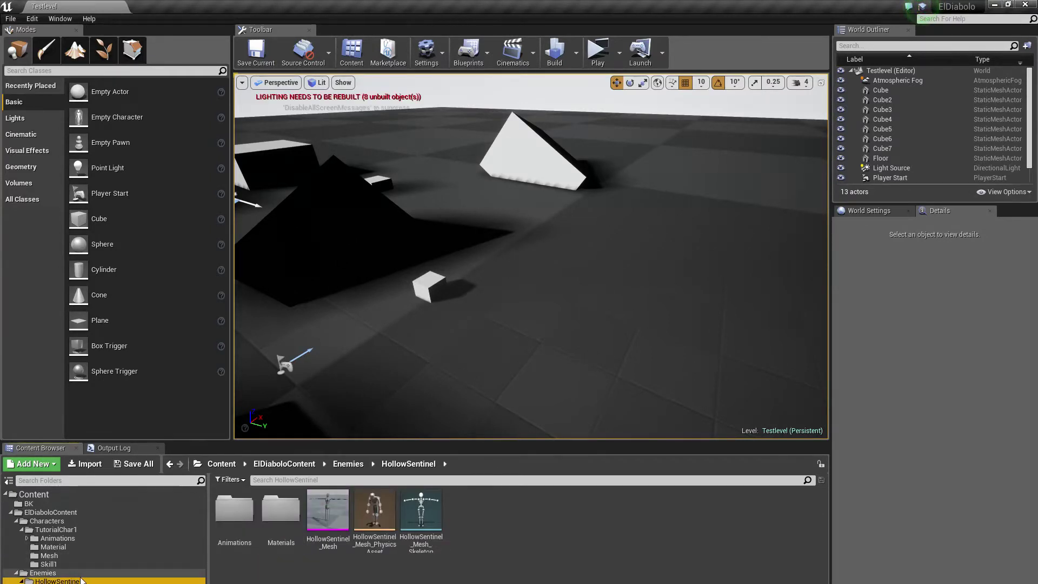
Open HollowSentinel_Mesh, assign HollowSentinel_Mat to both of its material slots, then save and close the mesh
double_click(327, 510)
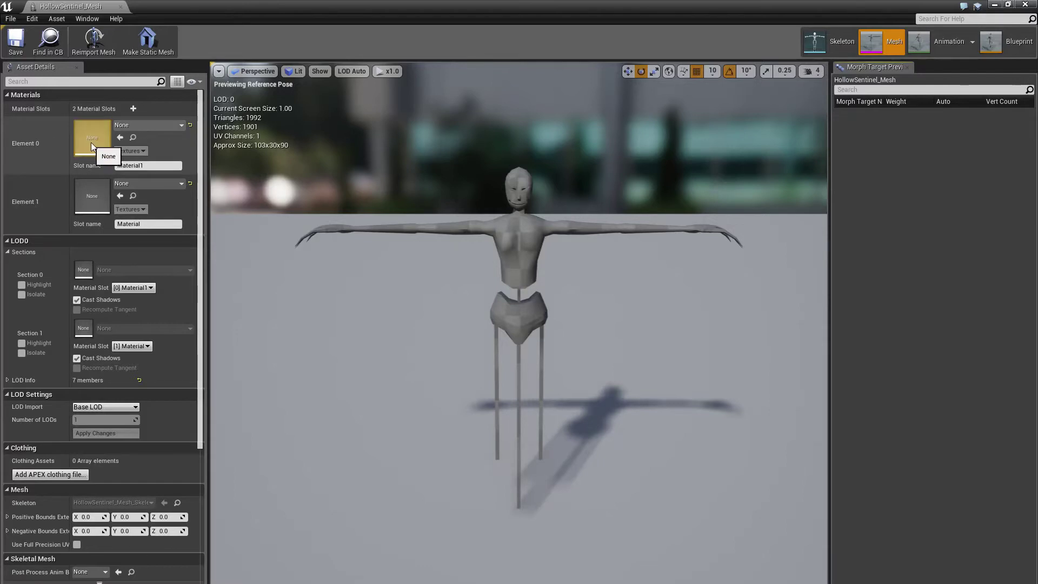
left_click(145, 124)
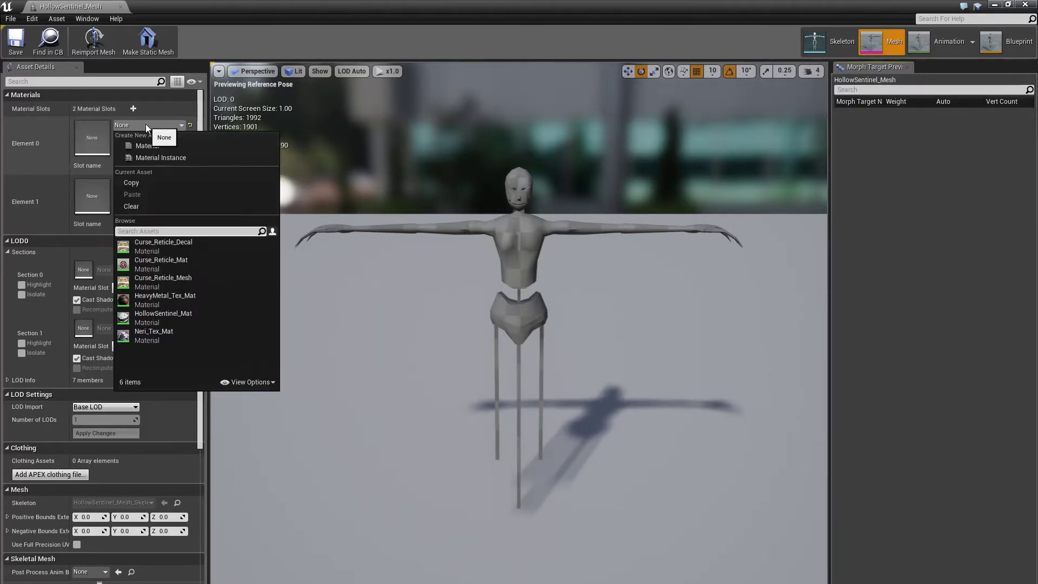
left_click(180, 319)
left_click(134, 183)
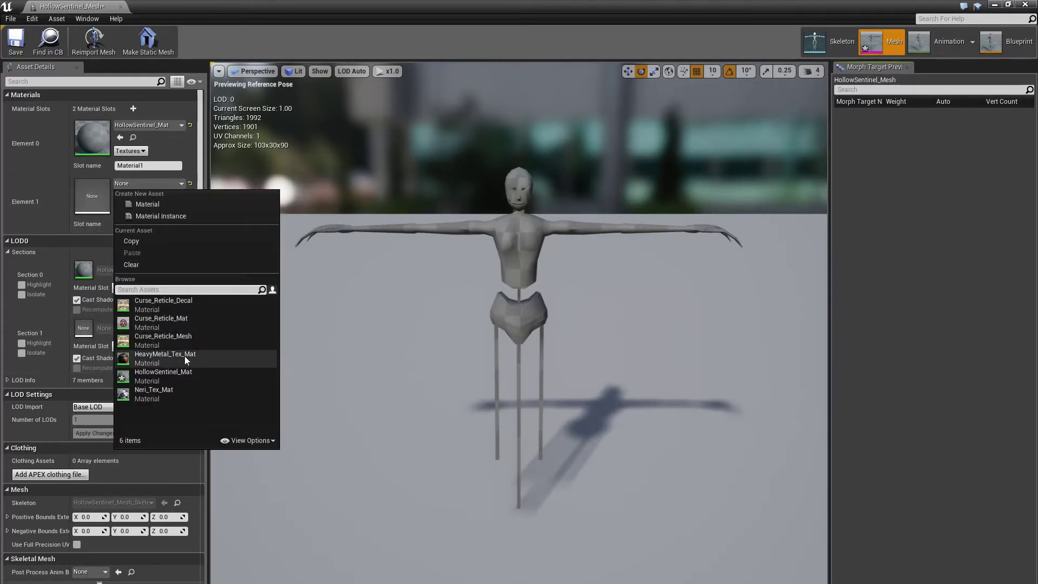
left_click(174, 377)
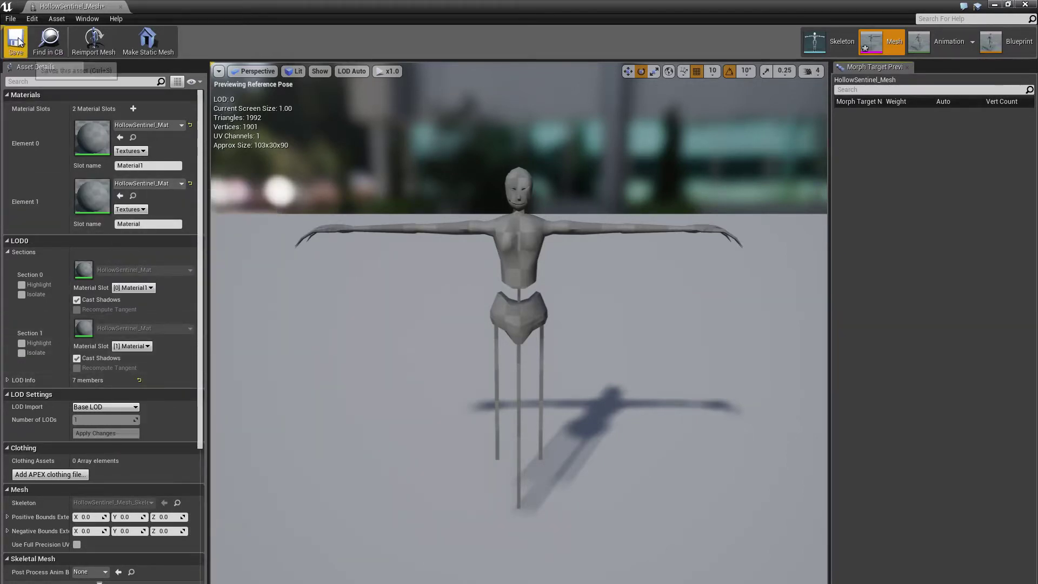
key("ctrl+s")
left_click(1031, 4)
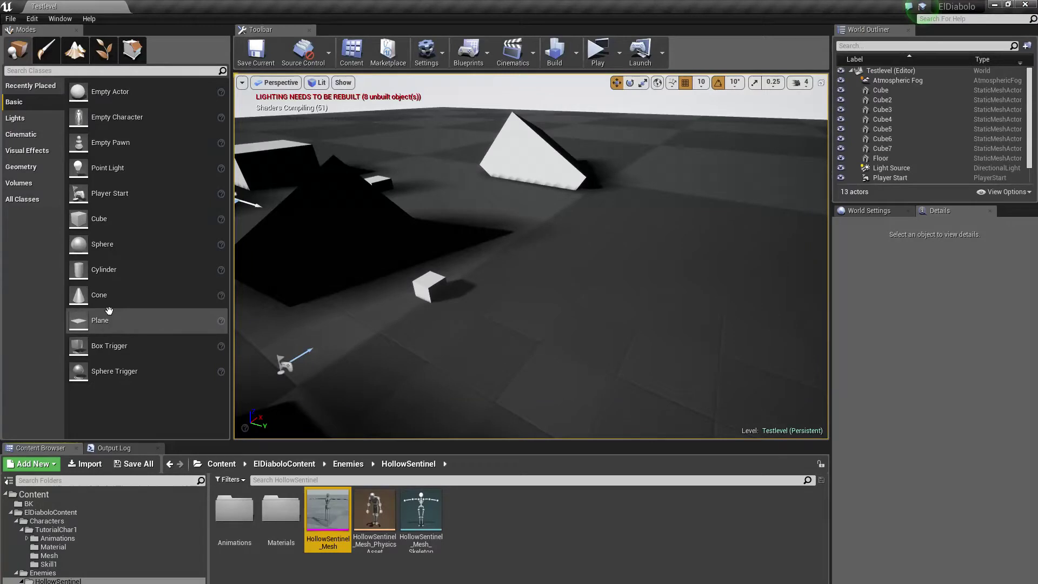
left_click(11, 18)
key("Escape")
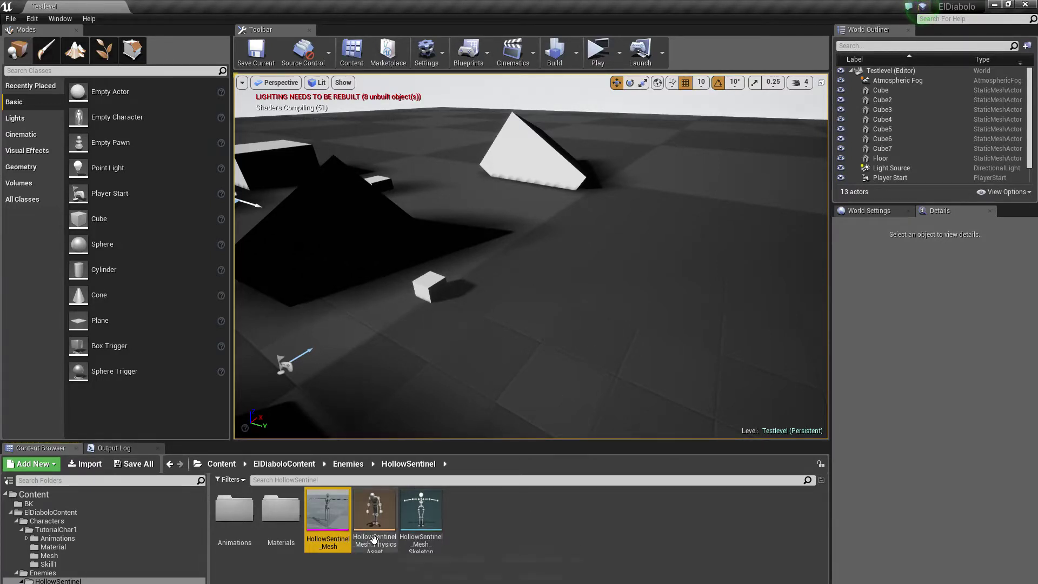
left_click(327, 580)
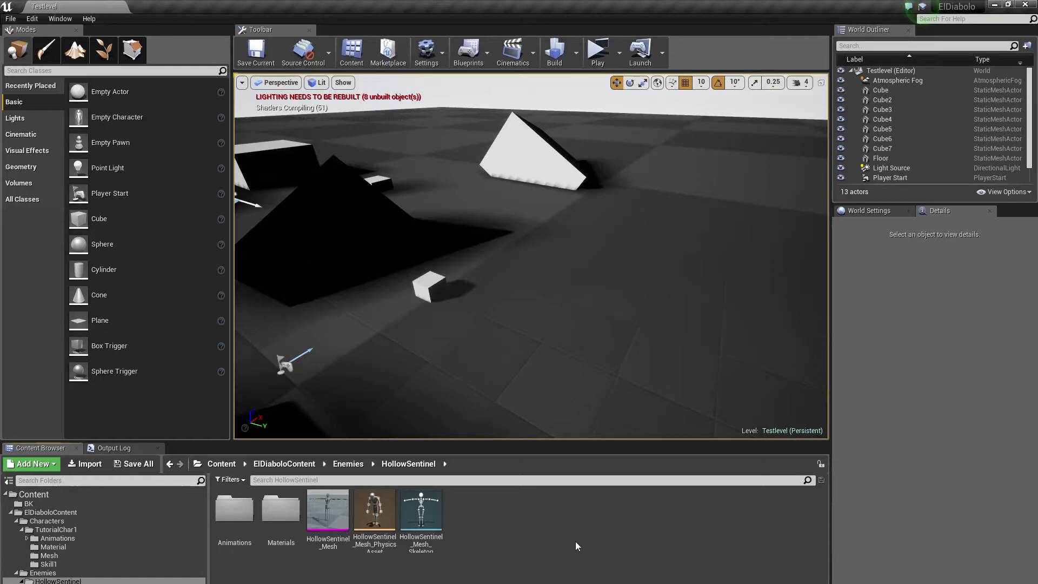
Create a Blueprint Class with Character as parent in the HollowSentinel folder and name it HollowSentinel_BP
right_click(537, 518)
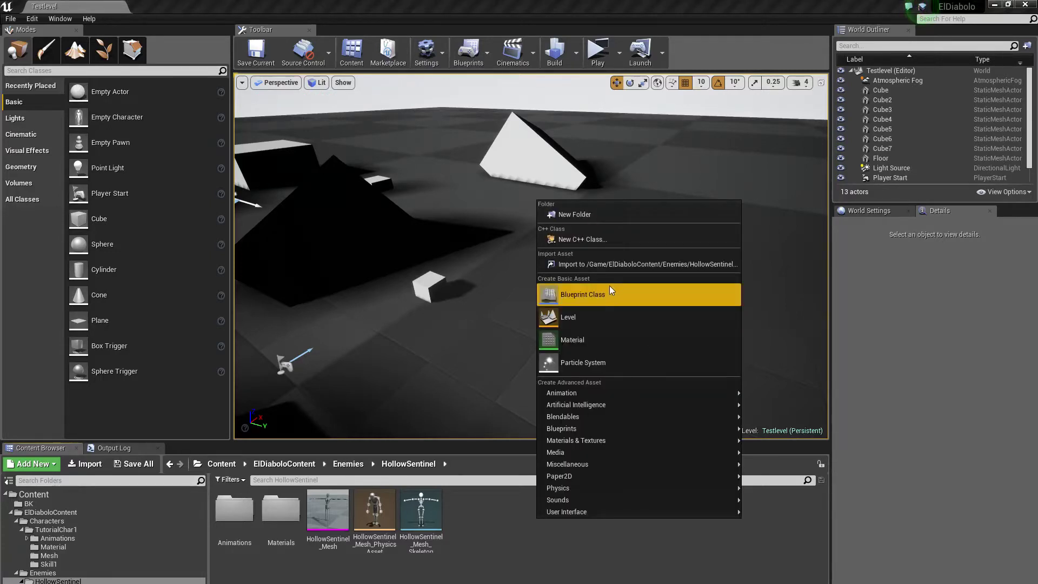
left_click(590, 294)
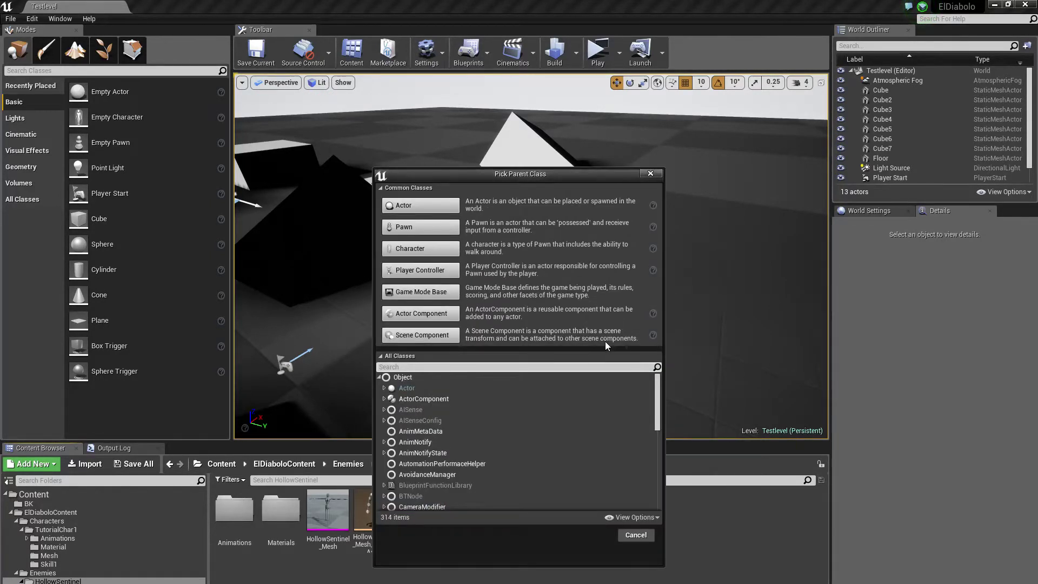
left_click_drag(481, 171, 579, 227)
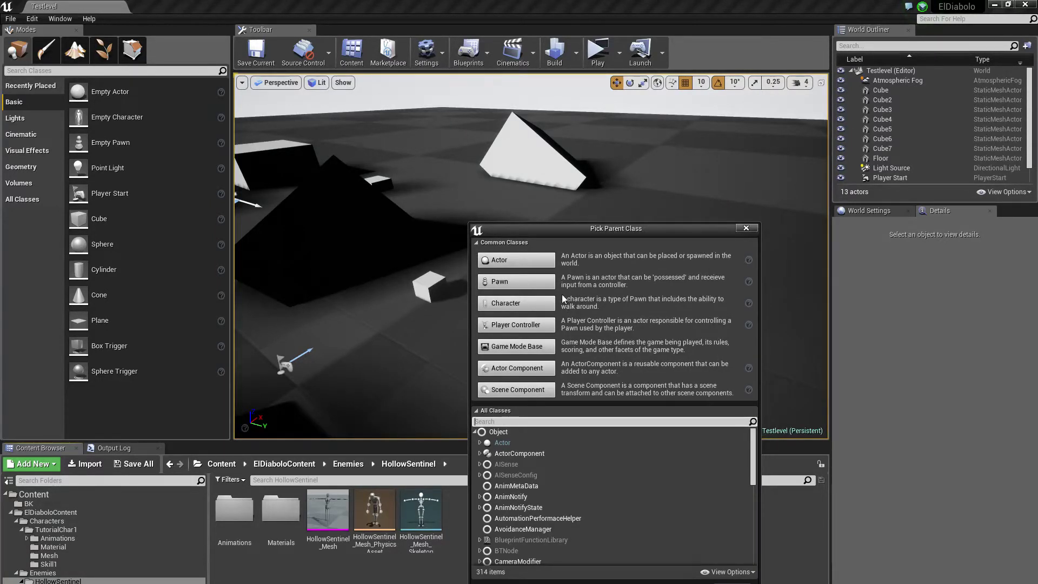
left_click(507, 302)
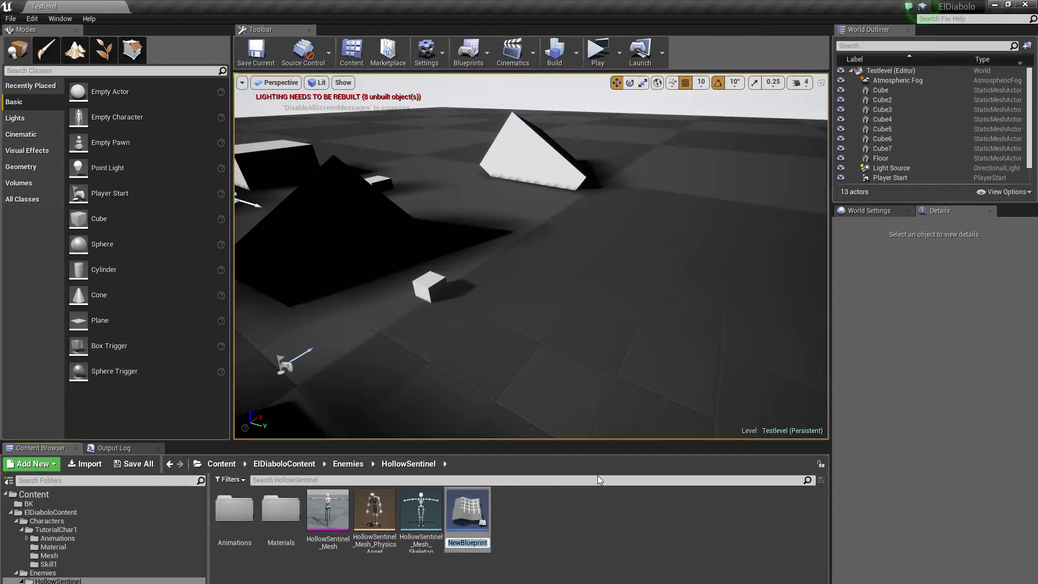
type("HollowS")
type("entinel_")
type("BP")
key("Return")
left_click(9, 18)
left_click(196, 422)
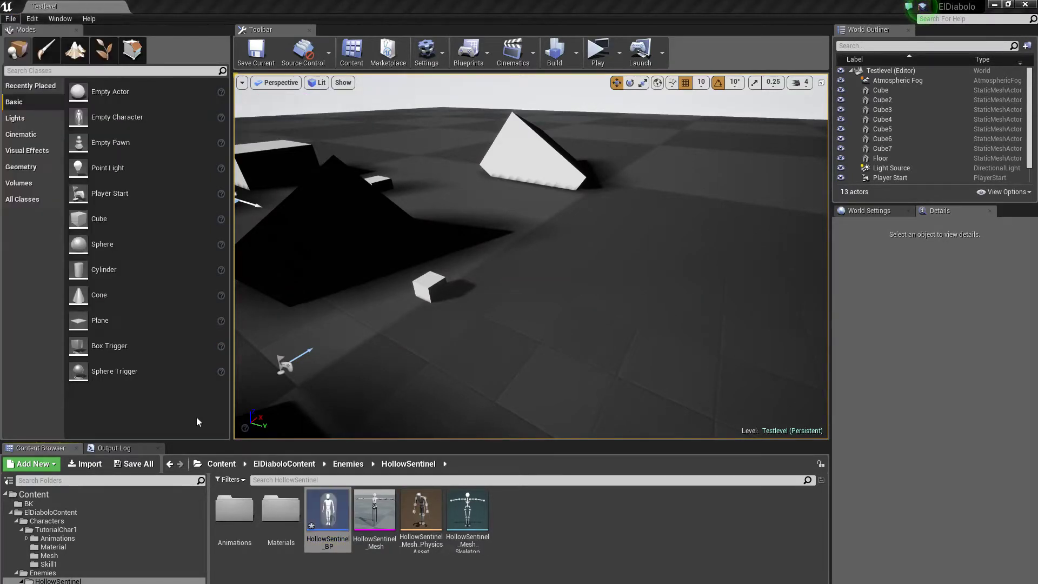
Open HollowSentinel_BP and set its Mesh component's skeletal mesh to HollowSentinel_Mesh
double_click(328, 510)
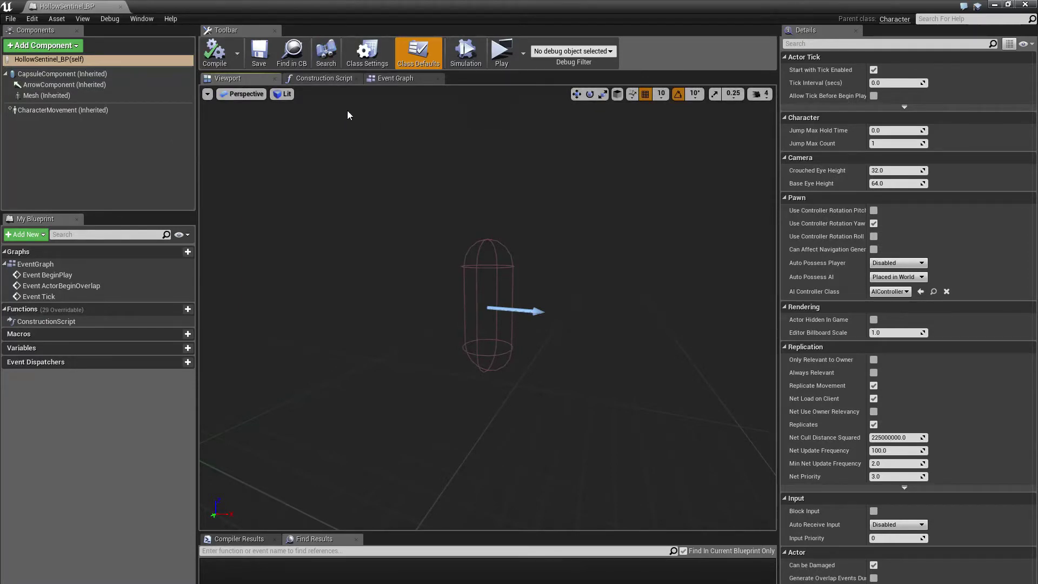
left_click(45, 96)
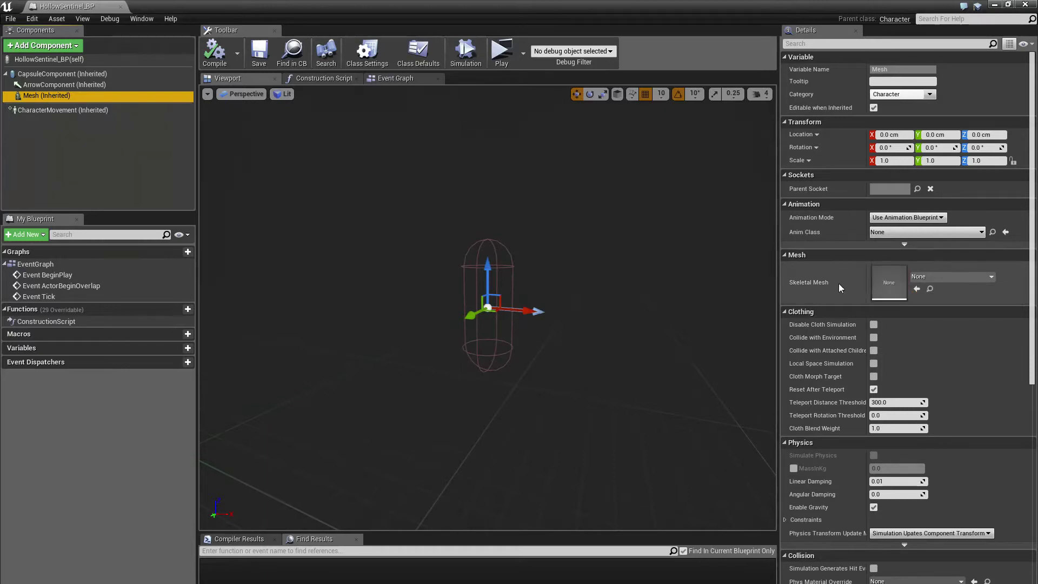
left_click(923, 278)
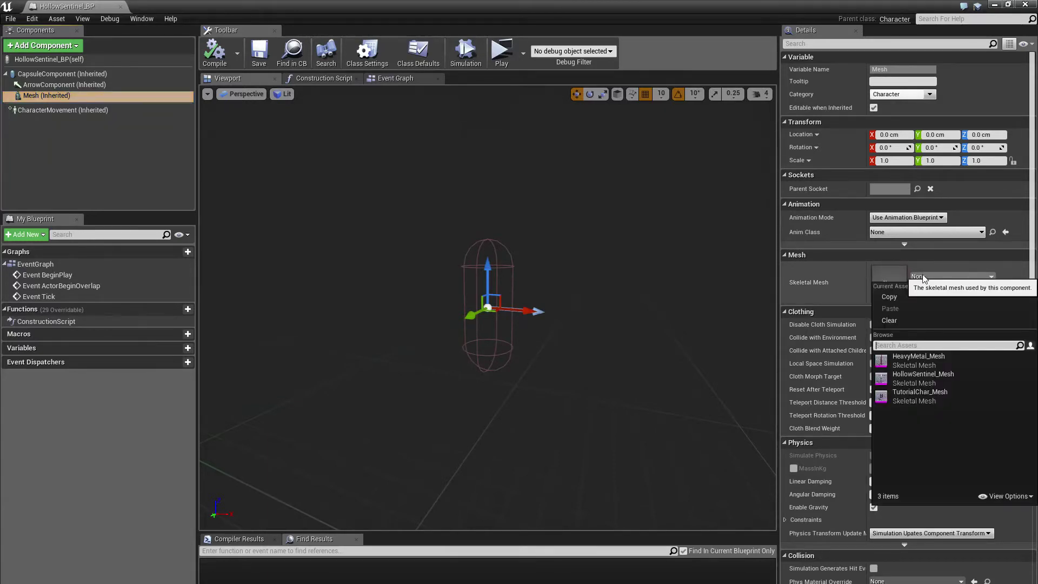
left_click(926, 379)
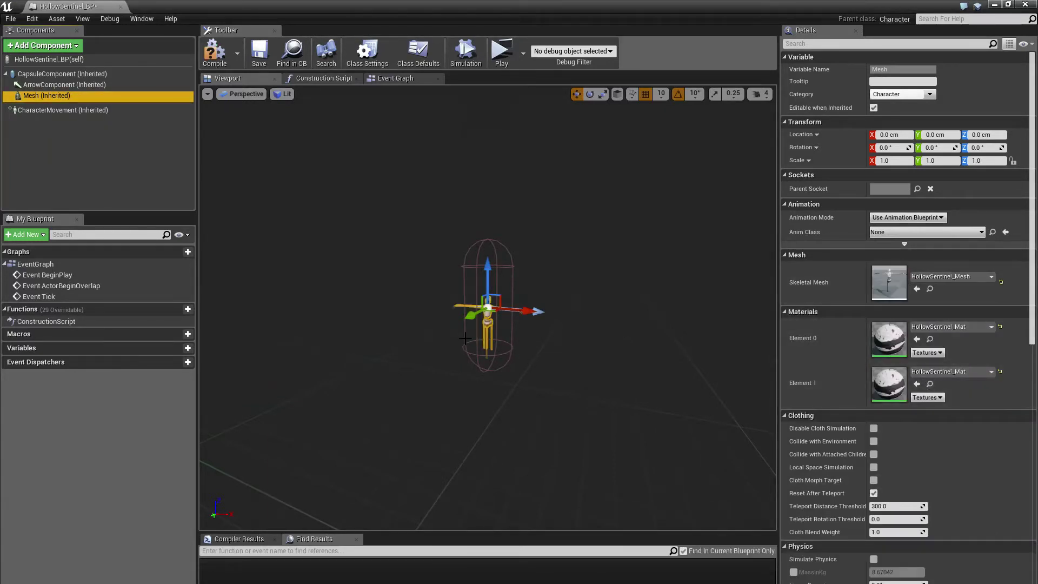
Rotate the Mesh component -90° about Z so the sentinel faces along the forward arrow
scroll(641, 385, "up", 5)
key("e")
left_click_drag(406, 388, 340, 391)
left_click_drag(486, 325, 408, 375)
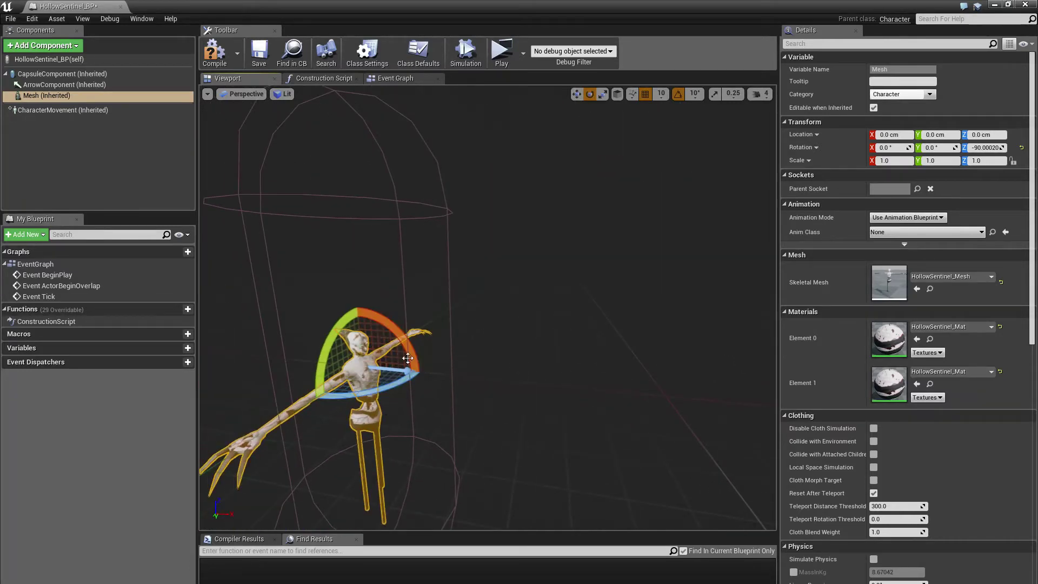
left_click(406, 370)
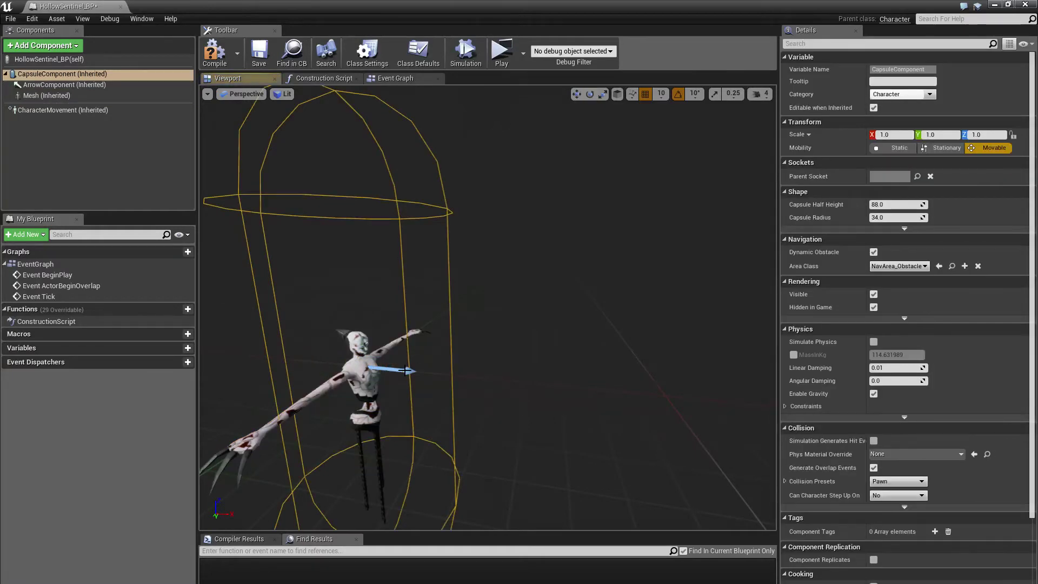
scroll(397, 343, "down", 5)
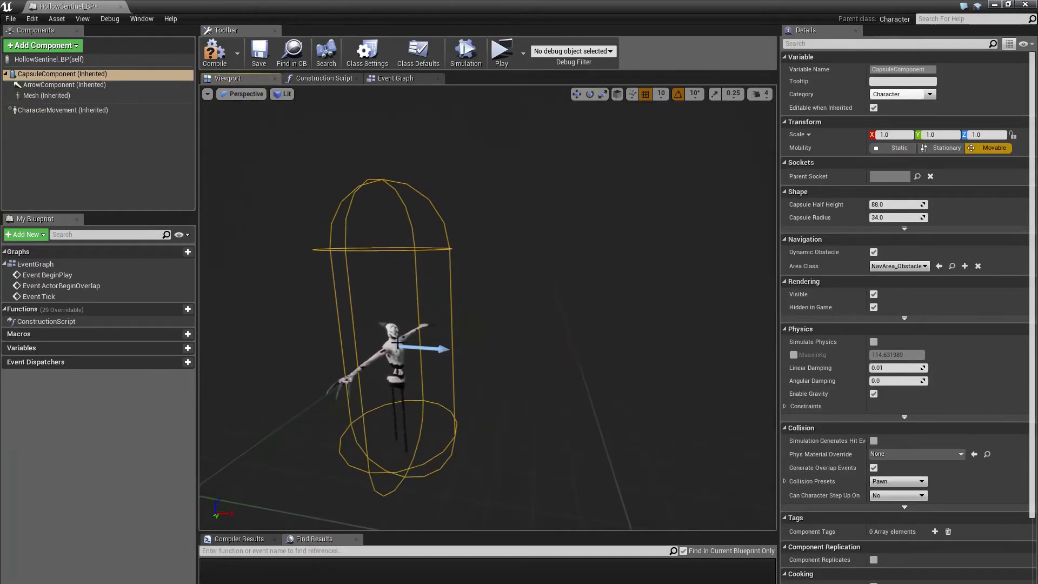
Scale the Mesh component up uniformly to about 3.16 and raise it to 60 cm on Z
left_click(86, 97)
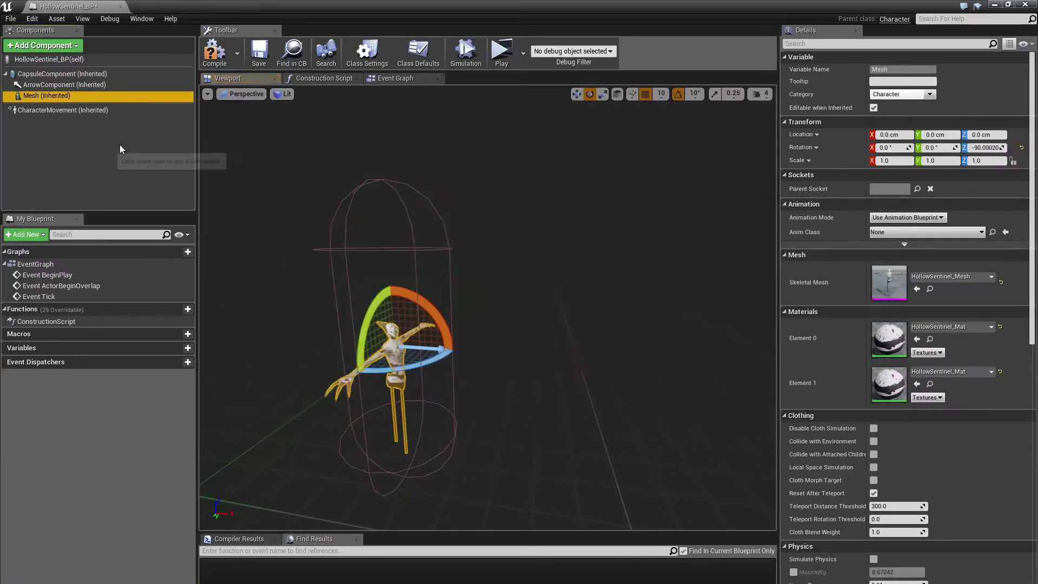
key("r")
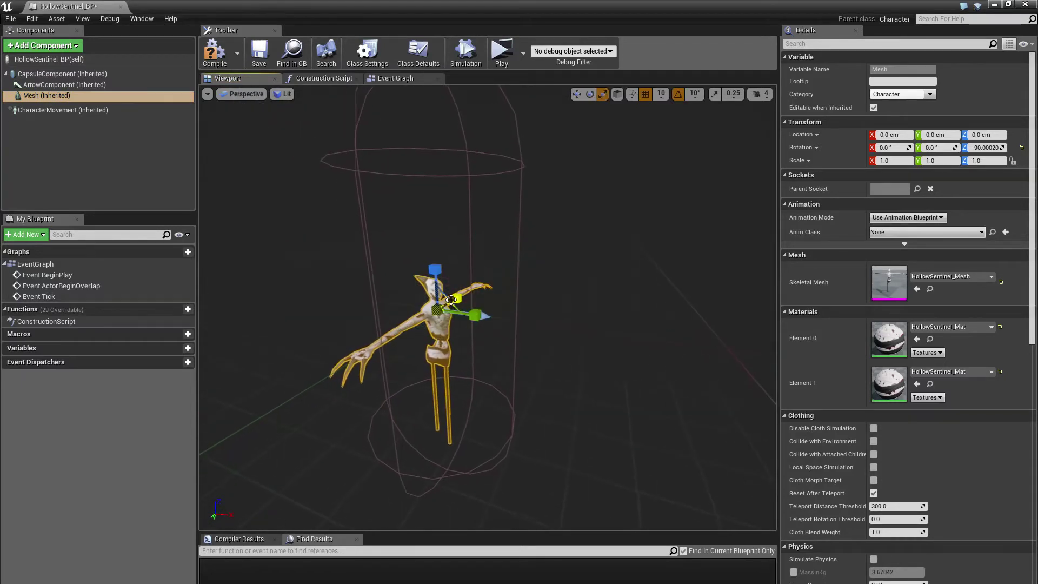
left_click_drag(475, 314, 503, 288)
scroll(503, 287, "down", 5)
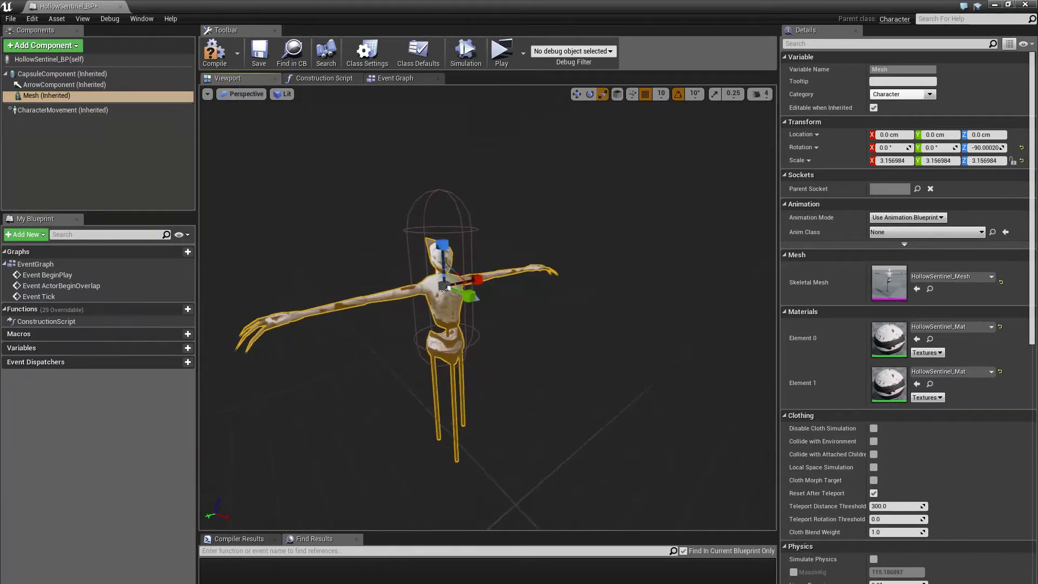
scroll(503, 288, "up", 2)
key("w")
left_click_drag(435, 249, 424, 141)
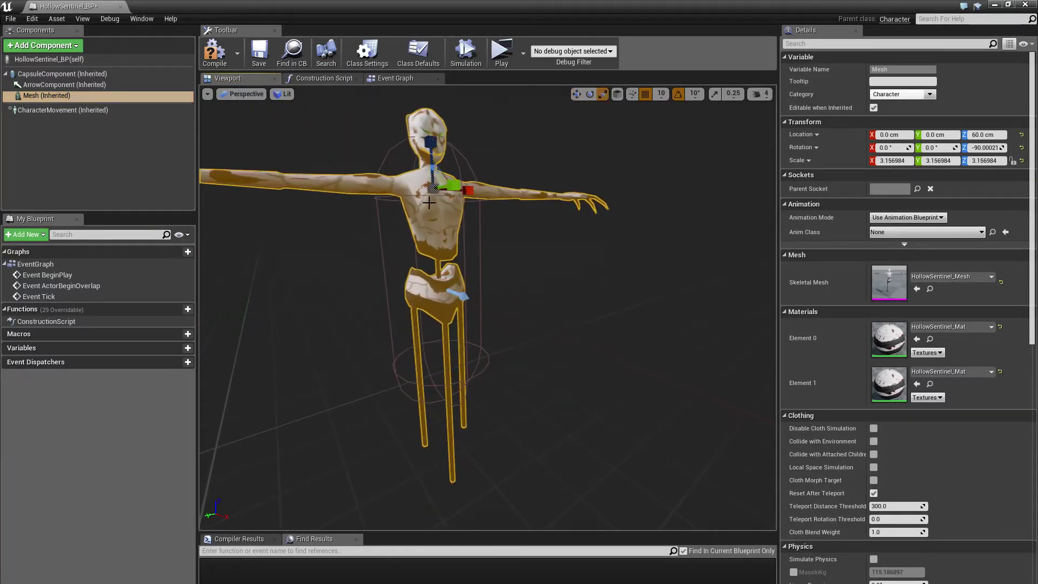
Scale the mesh down uniformly to about 2.35, lower it to about 56 cm on Z, then compile and save the Blueprint
left_click_drag(433, 193, 432, 164)
key("w")
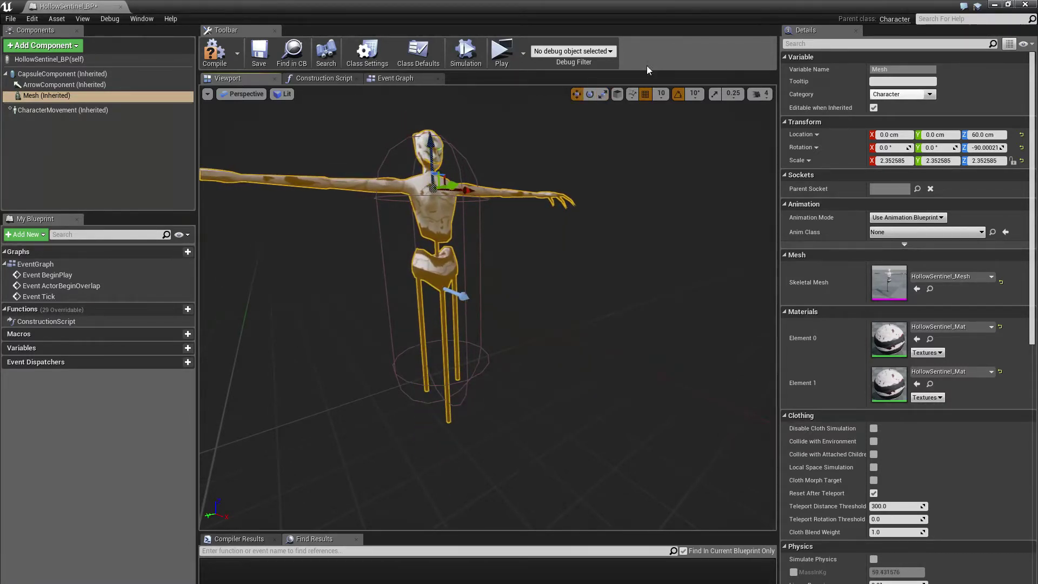
left_click_drag(434, 150, 434, 157)
scroll(530, 175, "down", 3)
left_click_drag(529, 175, 494, 92)
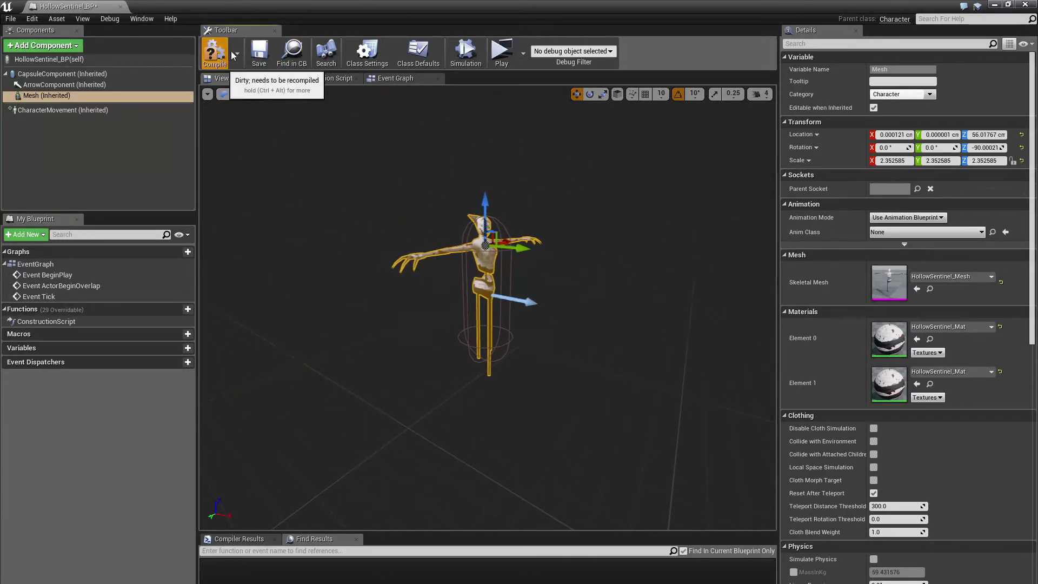
left_click(214, 51)
left_click(259, 52)
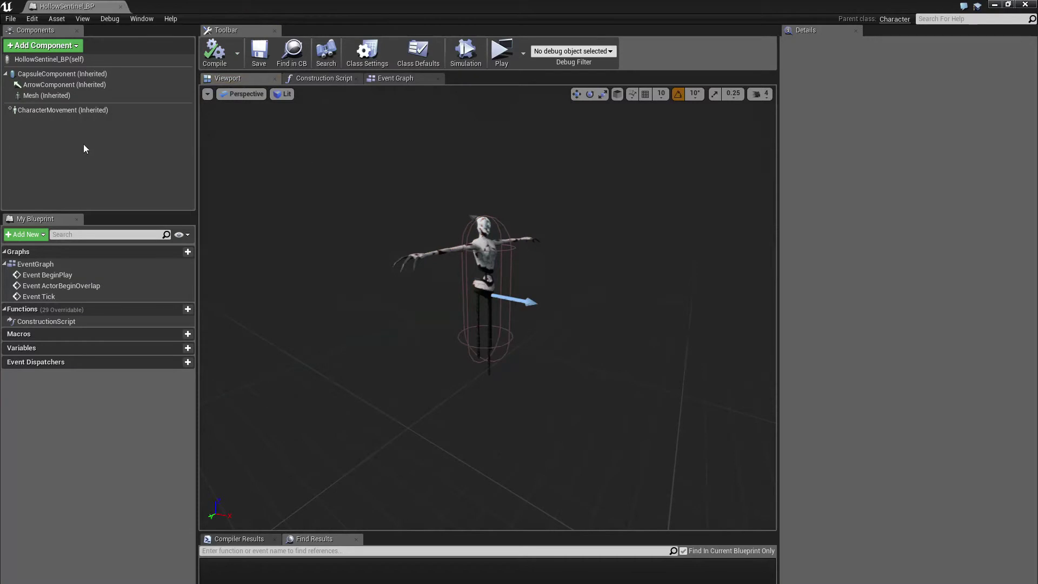
Set the Mesh component's Anim Class to HollowSentinel_AnimBP, then compile and save the Blueprint
left_click(78, 96)
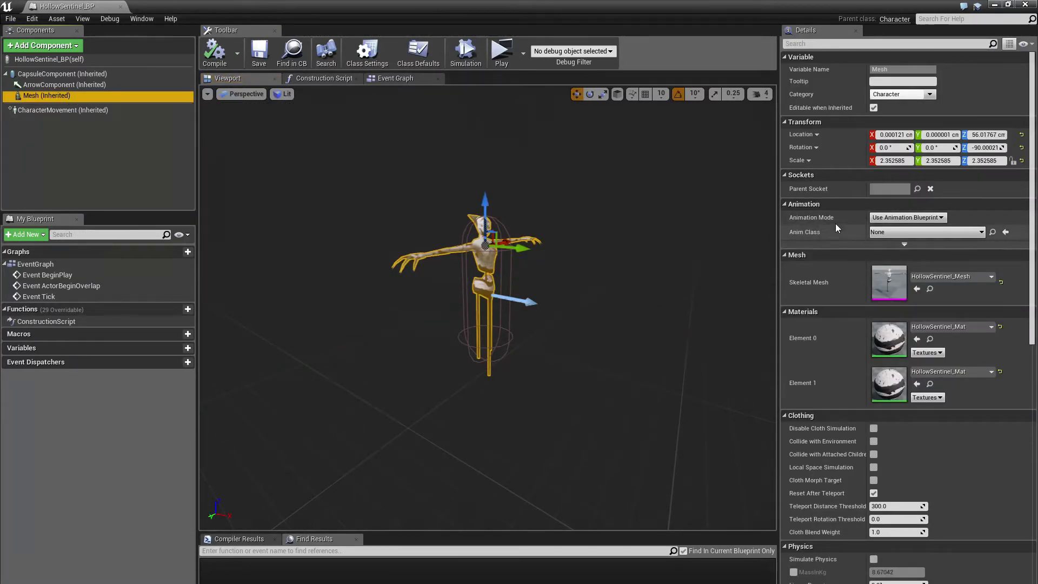
left_click(896, 232)
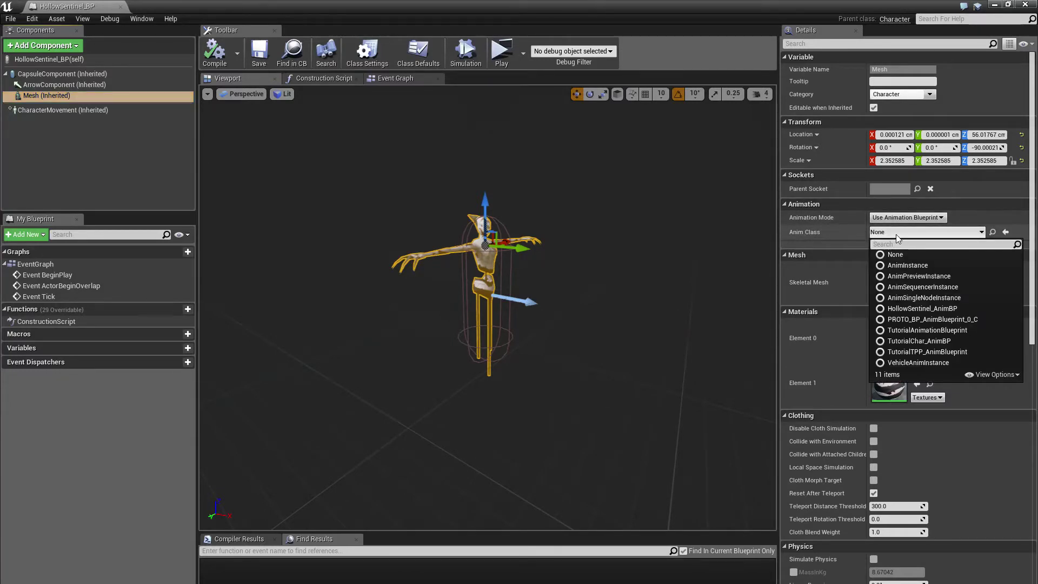
left_click(928, 306)
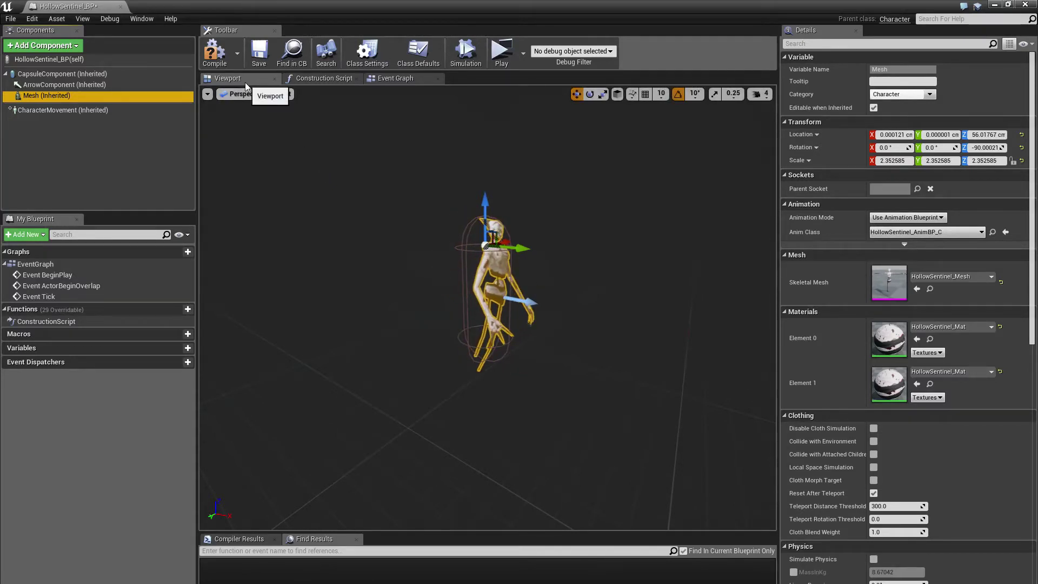
left_click(214, 52)
left_click(258, 52)
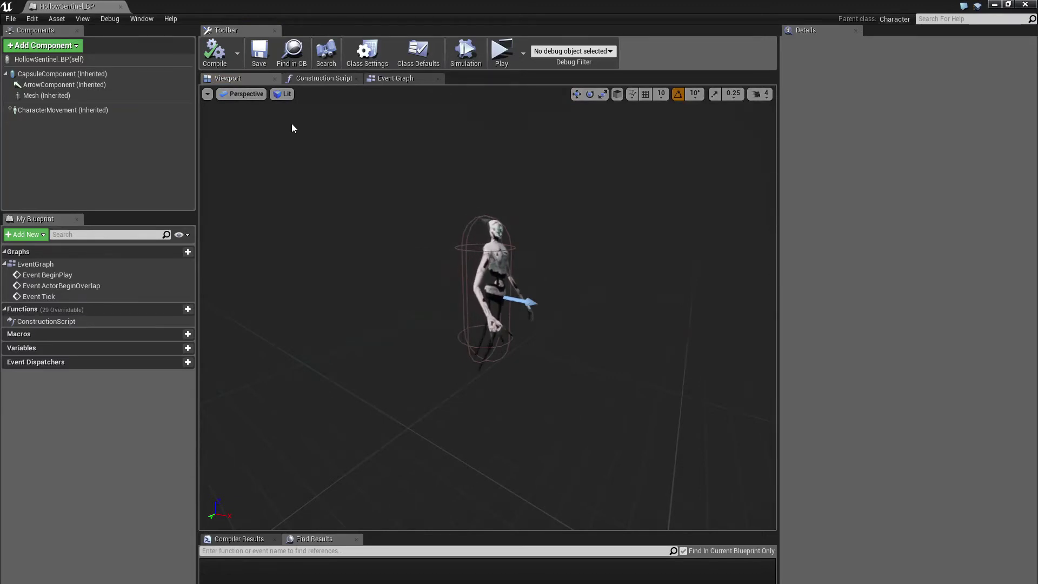
Set the CharacterMovement component's Max Walk Speed to 375
mouse_move(85, 116)
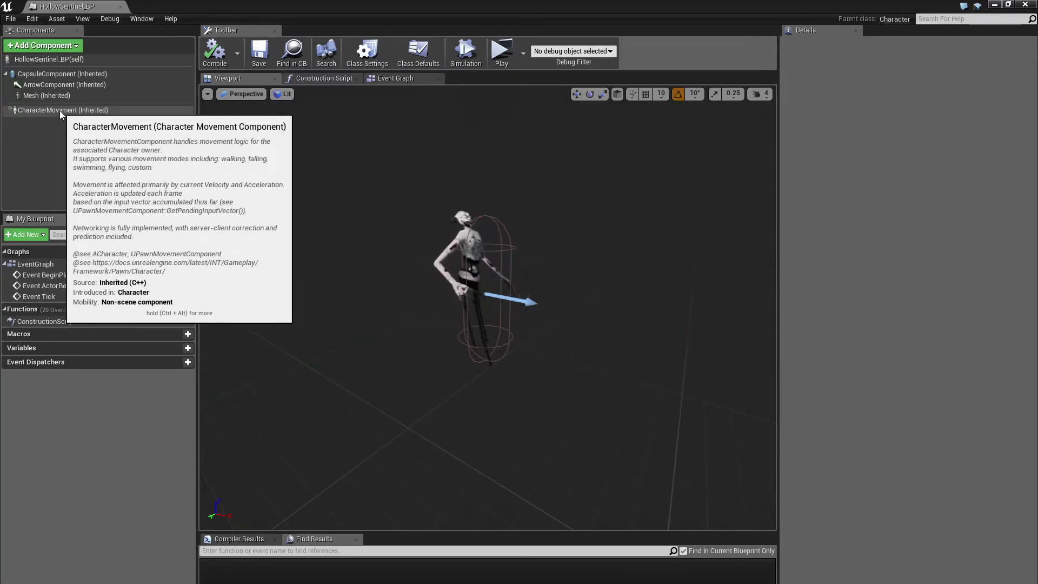
left_click(59, 111)
scroll(822, 302, "down", 6)
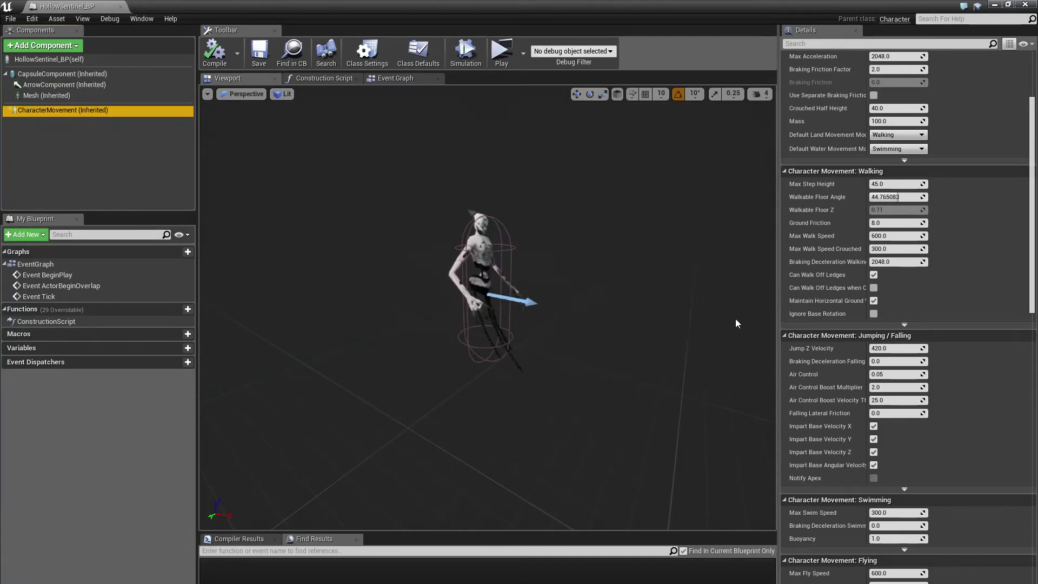
scroll(977, 255, "up", 5)
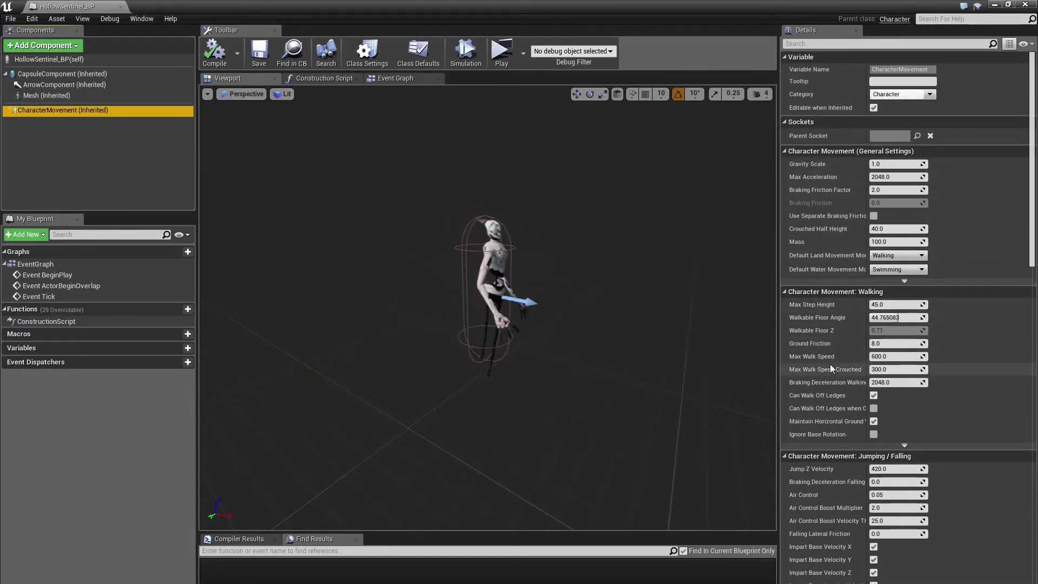
left_click(896, 357)
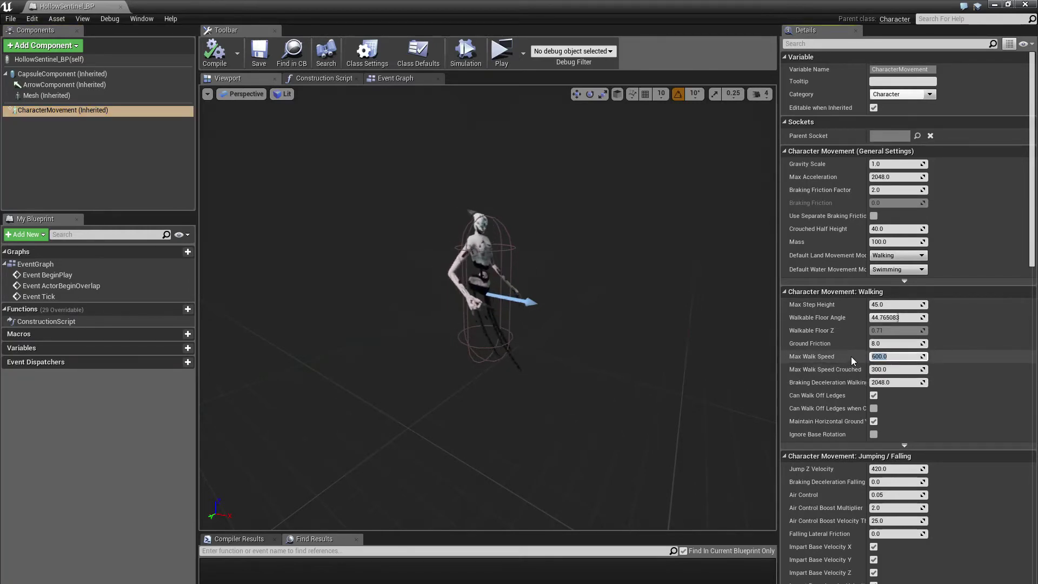
type("375")
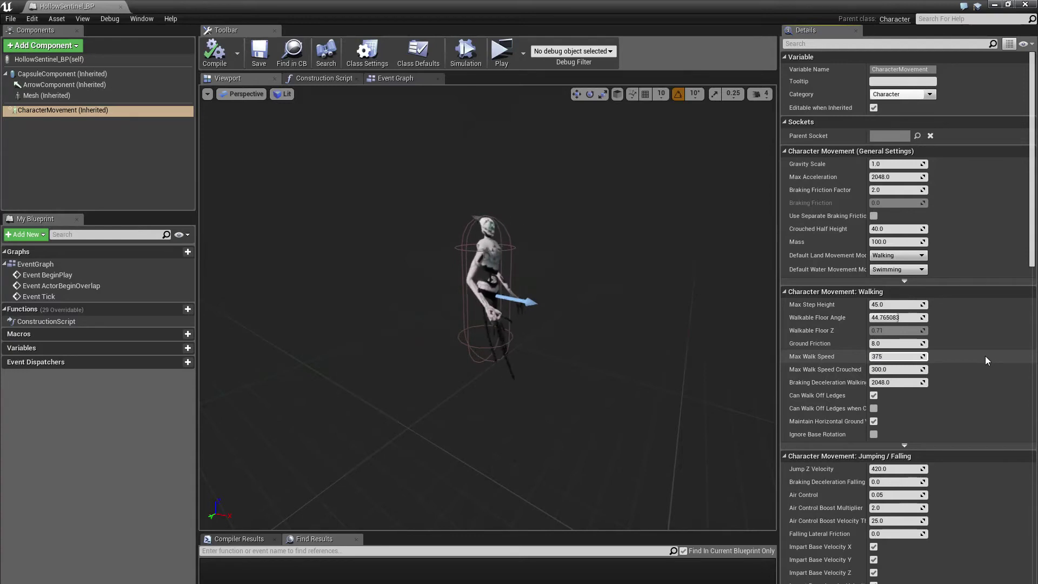
Apply the Max Walk Speed of 375, compile and close the HollowSentinel_BP Blueprint, and save all project changes
key("Return")
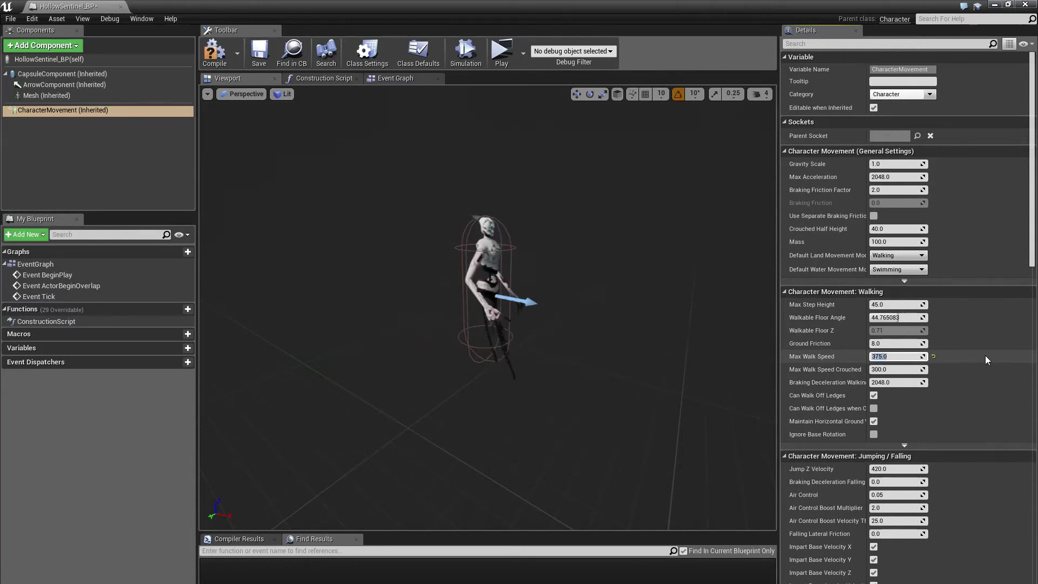
left_click(230, 67)
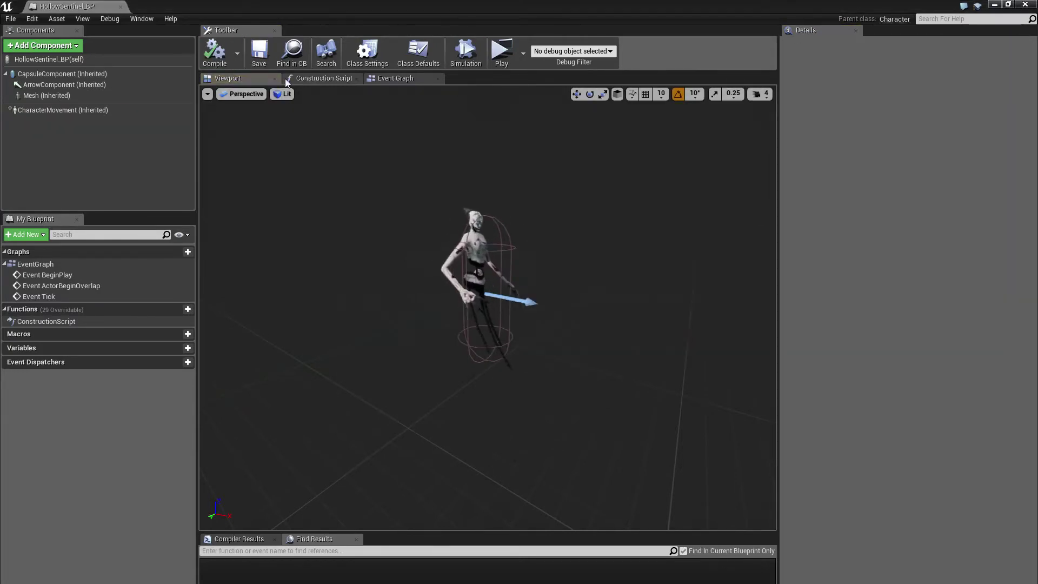
left_click(1027, 4)
left_click(10, 19)
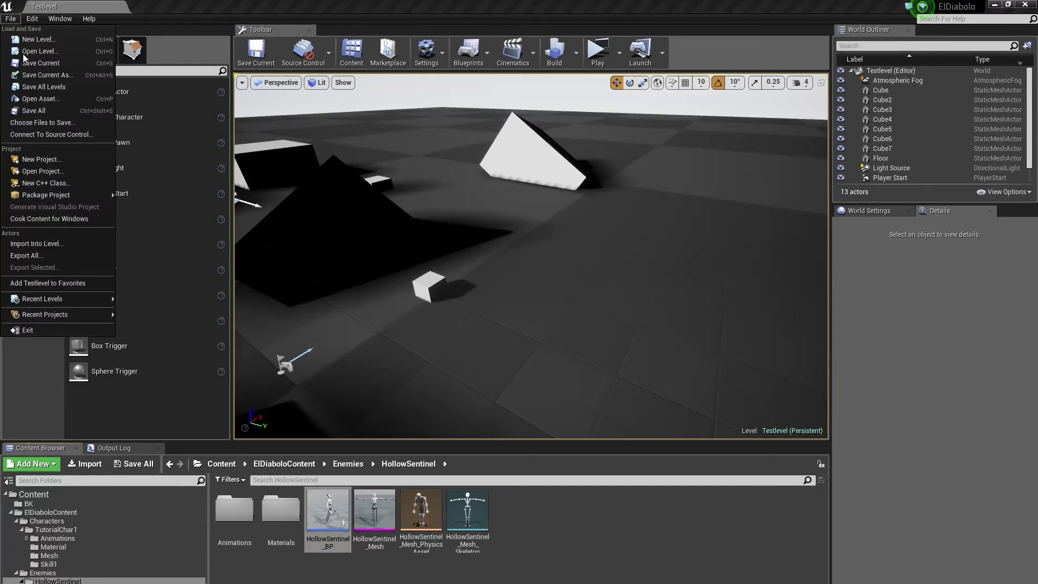
left_click(63, 120)
Place three HollowSentinel_BP enemies close together on the level floor near the small cube
left_click_drag(329, 518, 454, 378)
Play-test the level by moving the character near the placed enemies, end the session, and save all changes
left_click(597, 52)
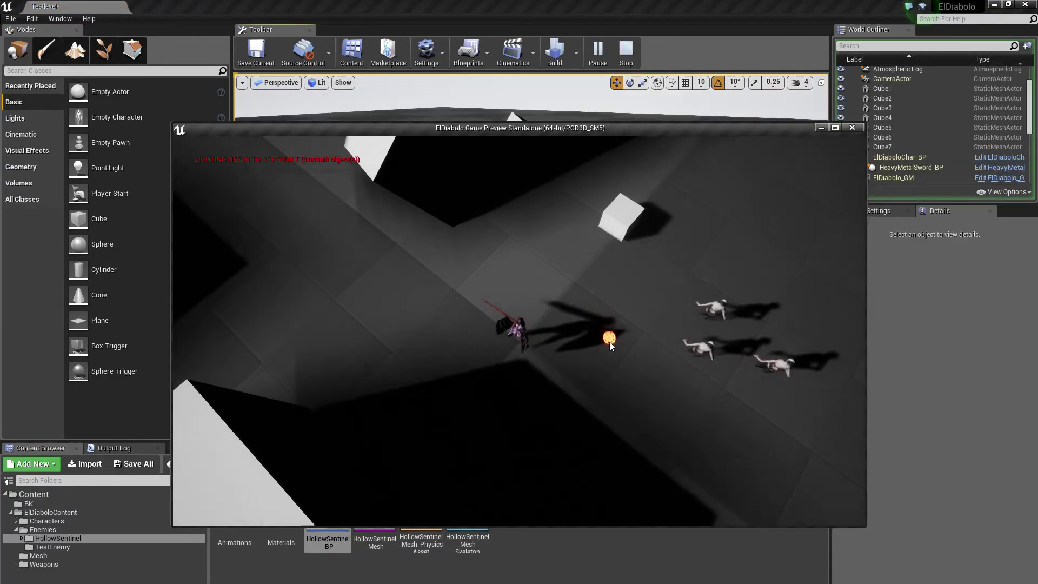
left_click(616, 386)
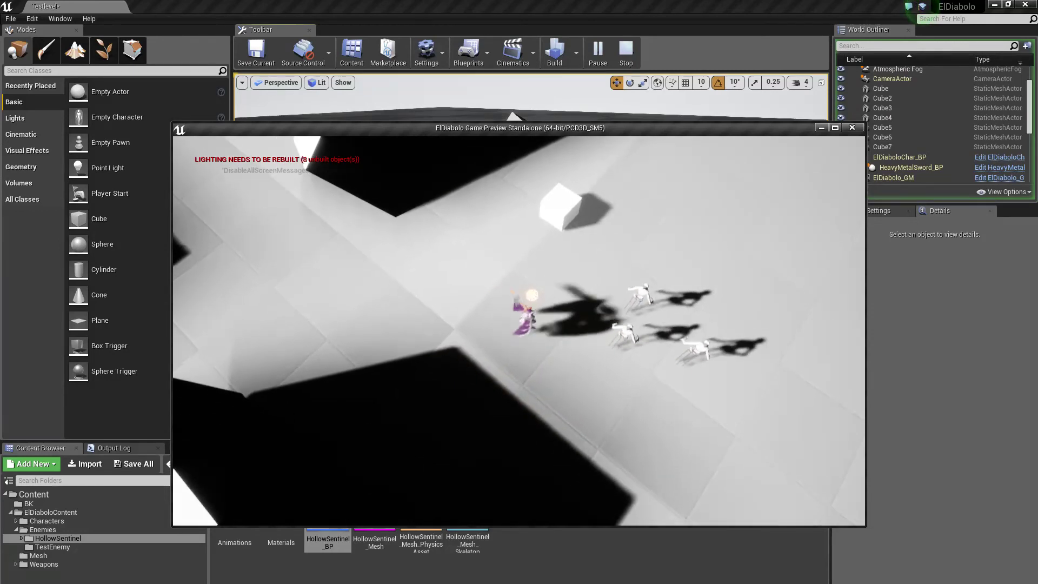
key("Escape")
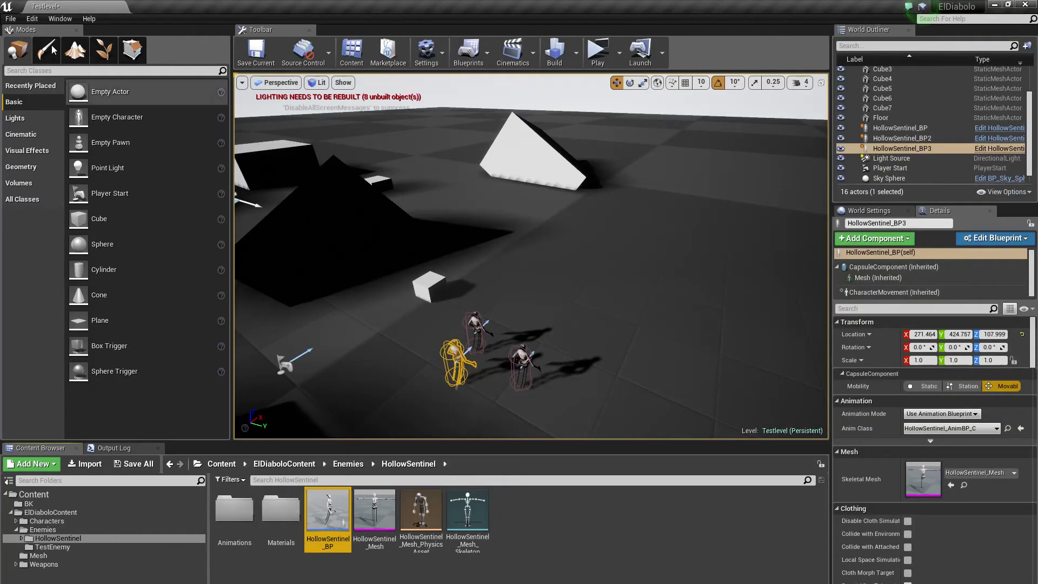
left_click(10, 19)
left_click(24, 111)
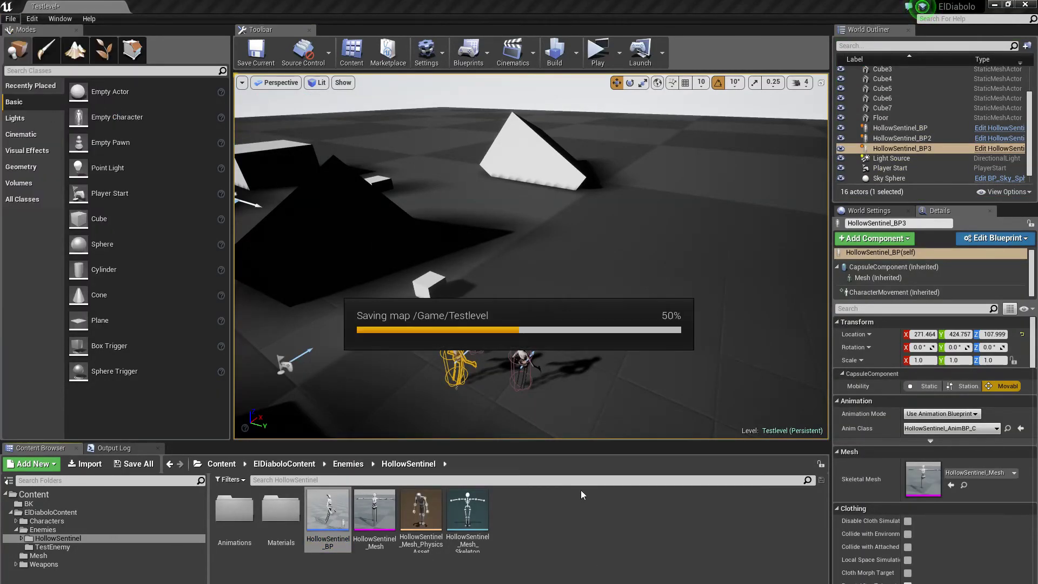